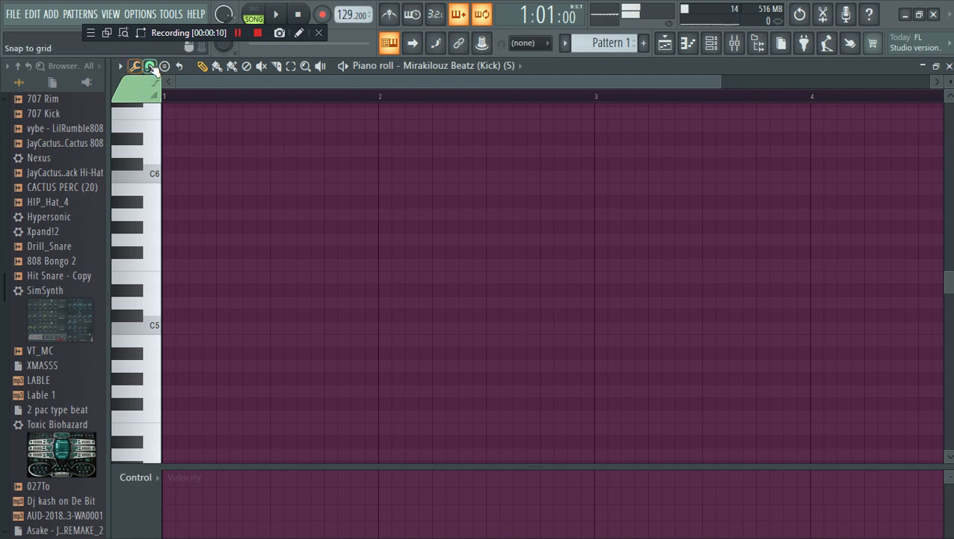
Set the piano roll's snap to 1/3 beat
left_click(150, 66)
left_click(159, 101)
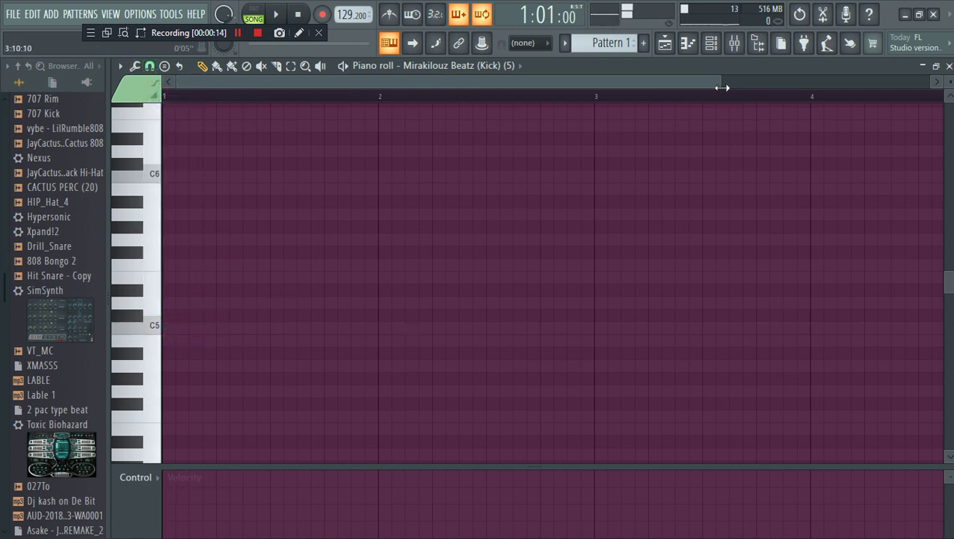
left_click_drag(722, 88, 410, 88)
left_click(150, 66)
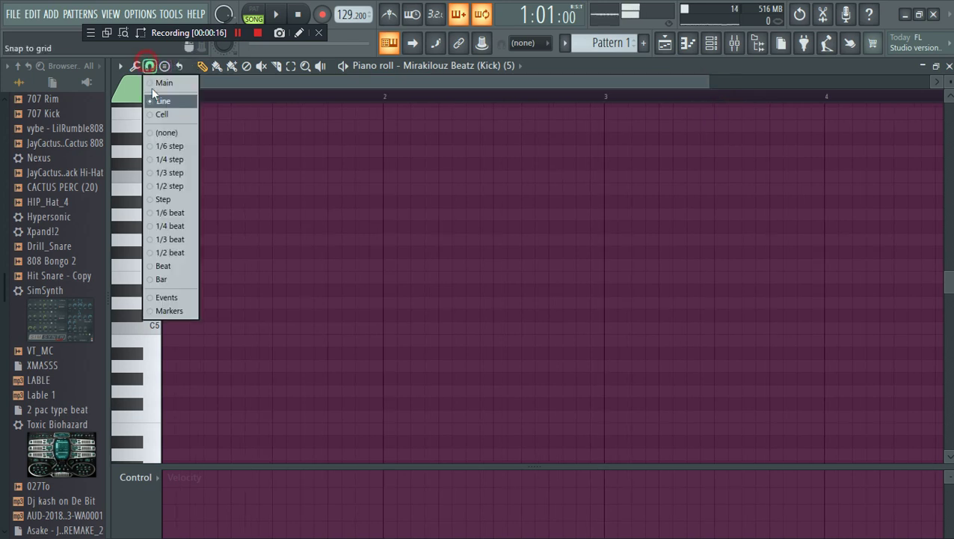
left_click(160, 239)
Open the vybe - MetroSnr channel in the piano roll and place a C5 note at the start of bar 1, snapping to 1/3 beat
left_click(716, 43)
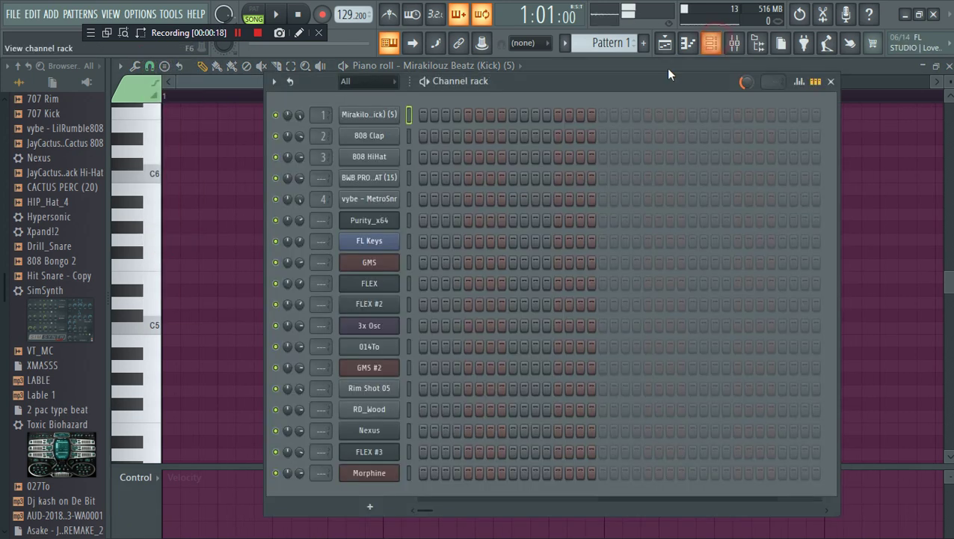
right_click(360, 203)
left_click(439, 200)
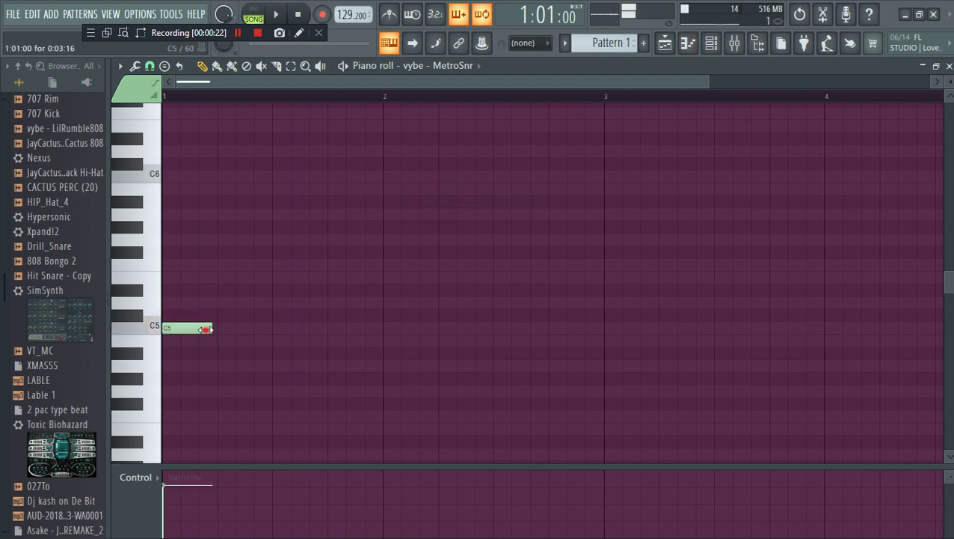
left_click(151, 66)
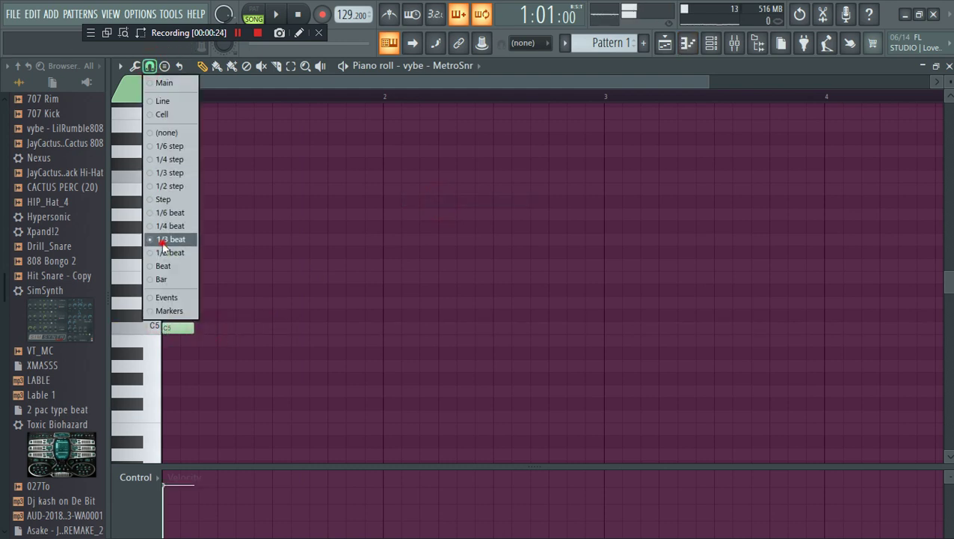
left_click(162, 240)
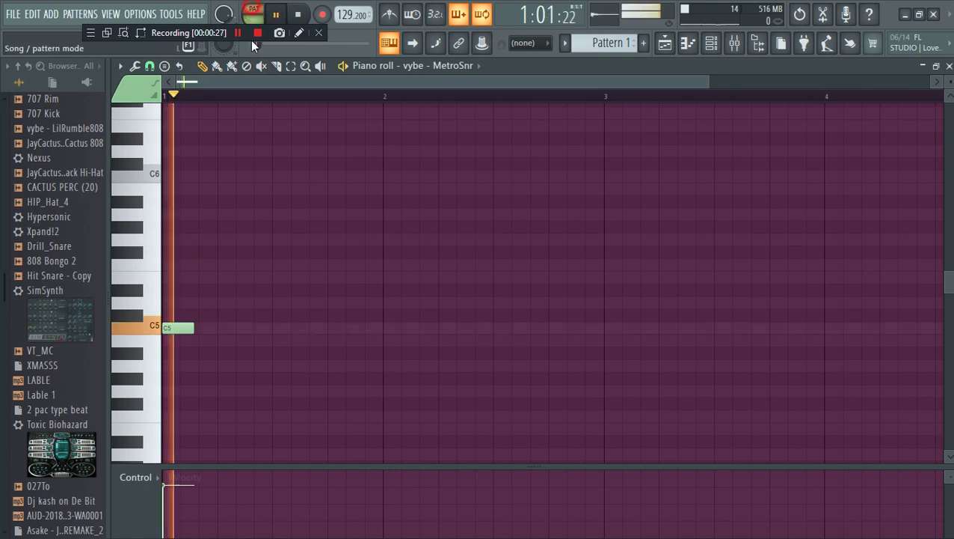
Complete the bar 1 snare rhythm with four more C5 notes, each one step long, including one at 1:07:16
left_click(207, 328)
left_click(258, 327)
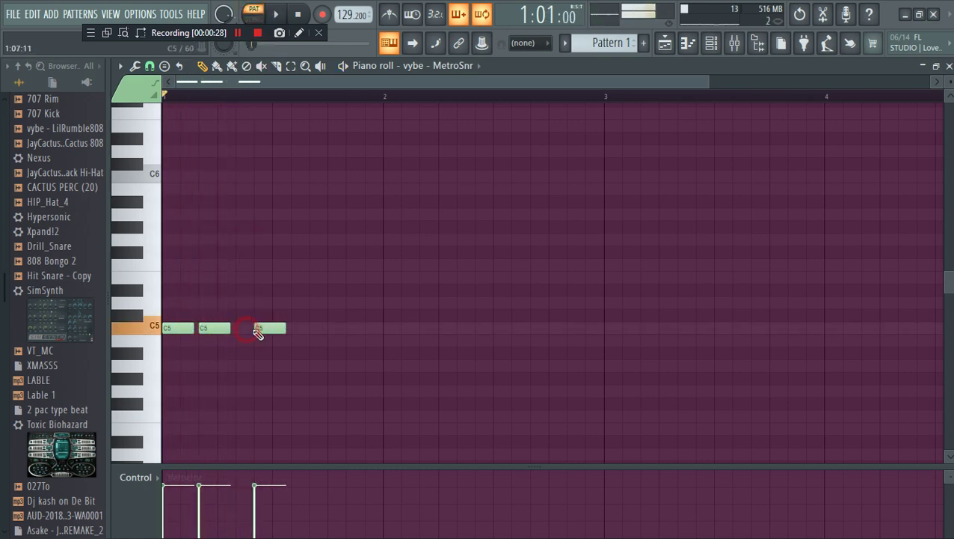
left_click_drag(258, 328, 240, 334)
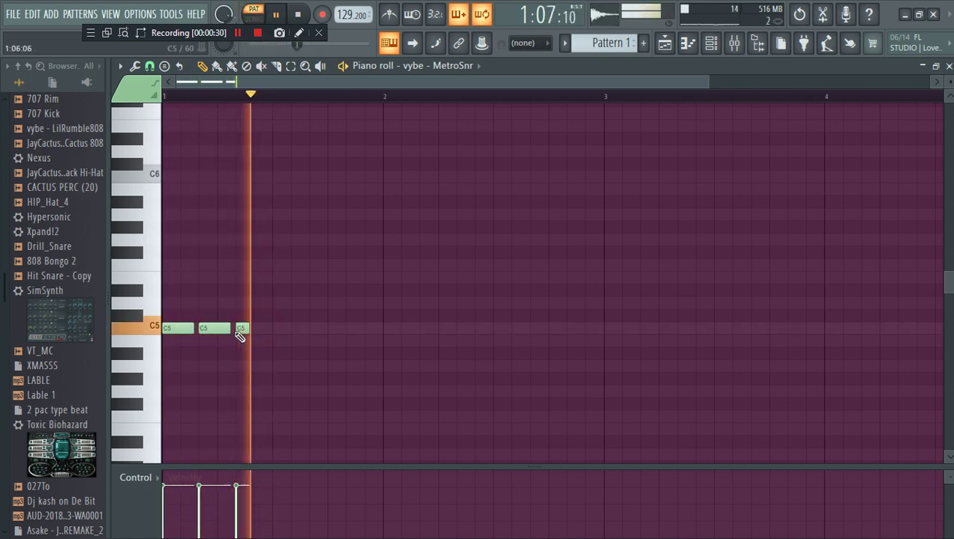
left_click(236, 327)
left_click(258, 327)
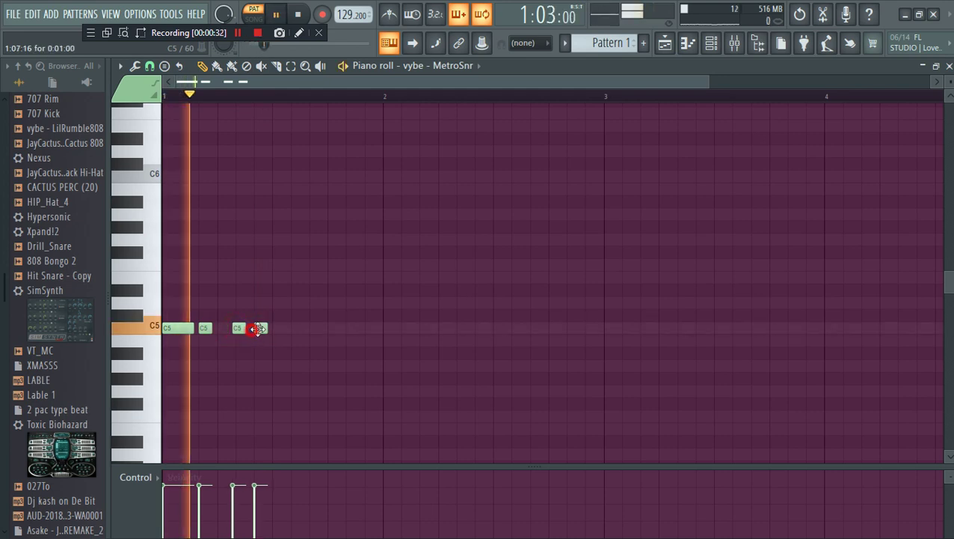
left_click(297, 327)
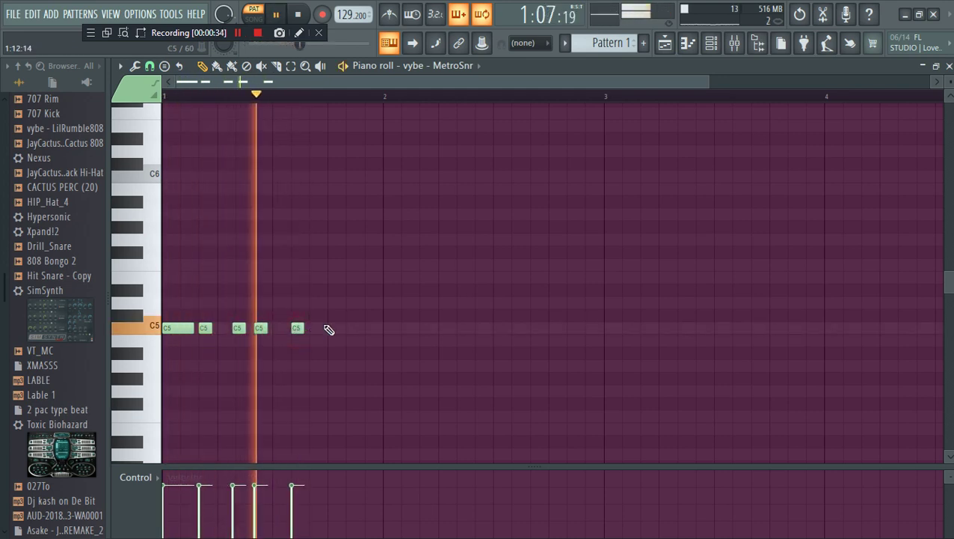
Duplicate the bar 1 snare notes into bar 2, then duplicate both bars into bars 3 and 4, aligned to the bar starts
left_click_drag(430, 371, 169, 298)
key("ctrl+b")
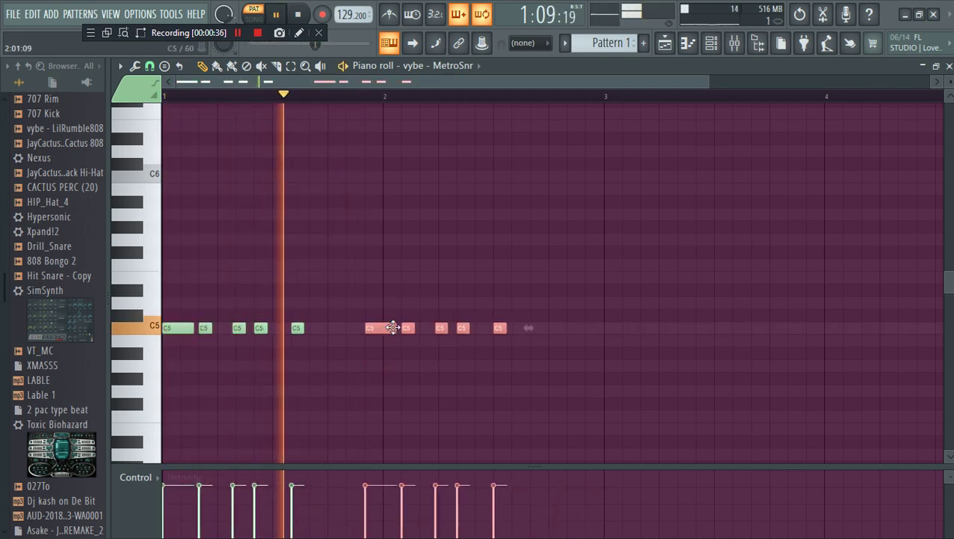
left_click_drag(725, 386, 171, 332)
key("ctrl+b")
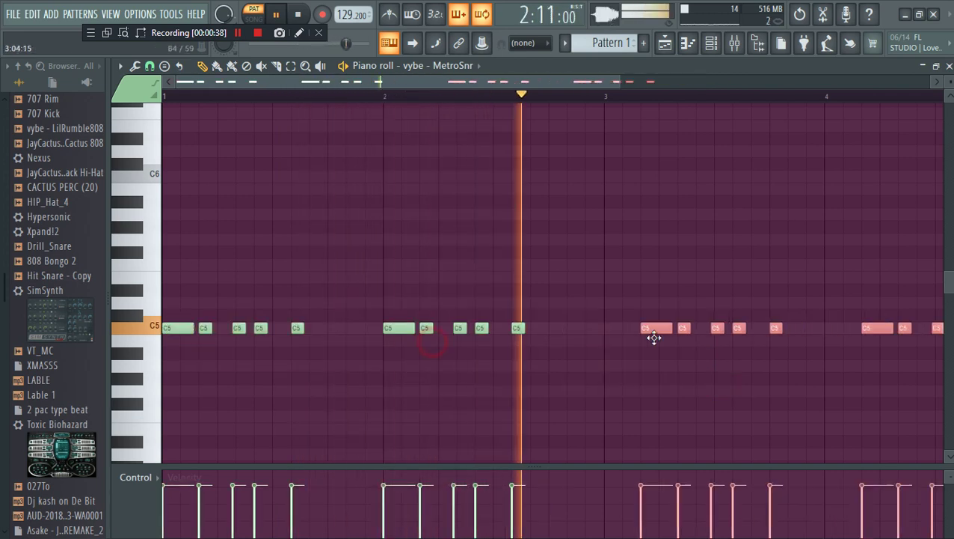
left_click_drag(511, 81, 221, 80)
Play back the four-bar snare pattern with the snap kept at 1/3 beat
key("space")
left_click(150, 67)
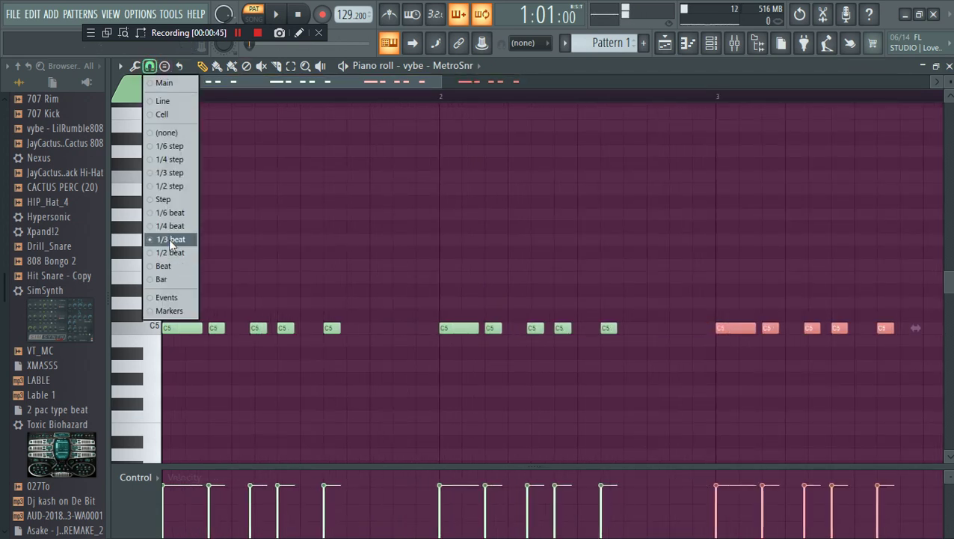
left_click(170, 239)
left_click_drag(295, 240, 322, 233)
key("space")
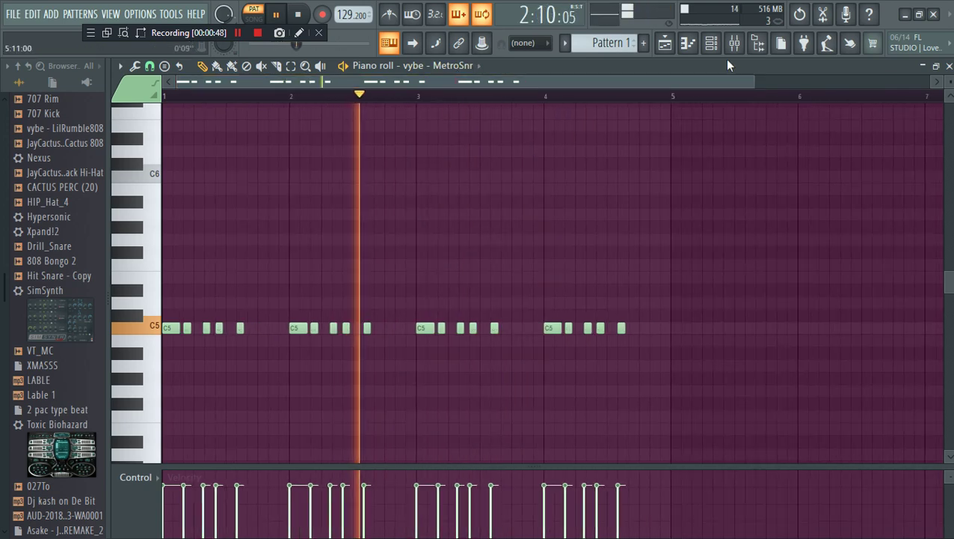
Copy the vybe - MetroSnr notes and paste them into the BWB PRO..AT (15) channel
left_click(711, 42)
key("space")
right_click(355, 197)
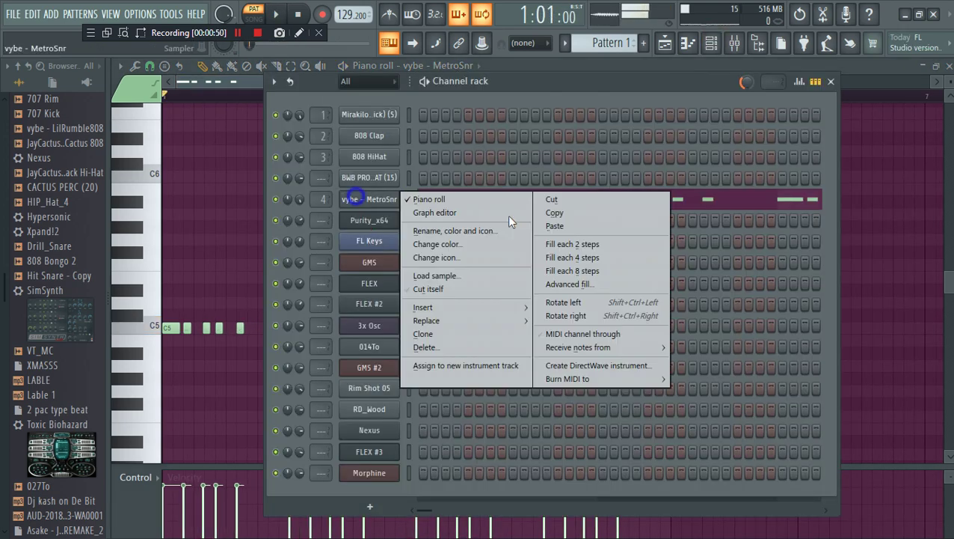
left_click(609, 215)
right_click(369, 177)
left_click(598, 207)
key("space")
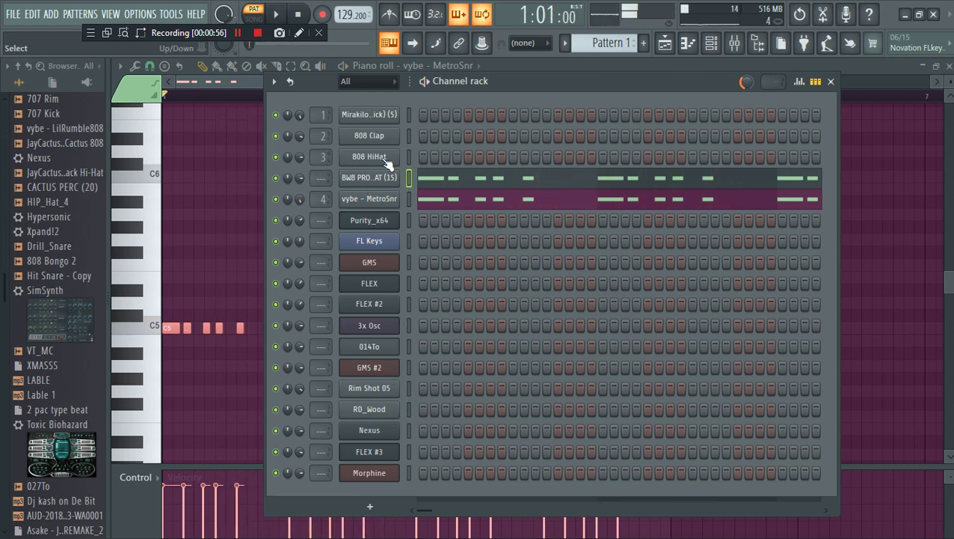
Open the 808 Clap channel in the piano roll and place a C5 note at step 13 of each of the four bars
right_click(378, 138)
left_click(449, 134)
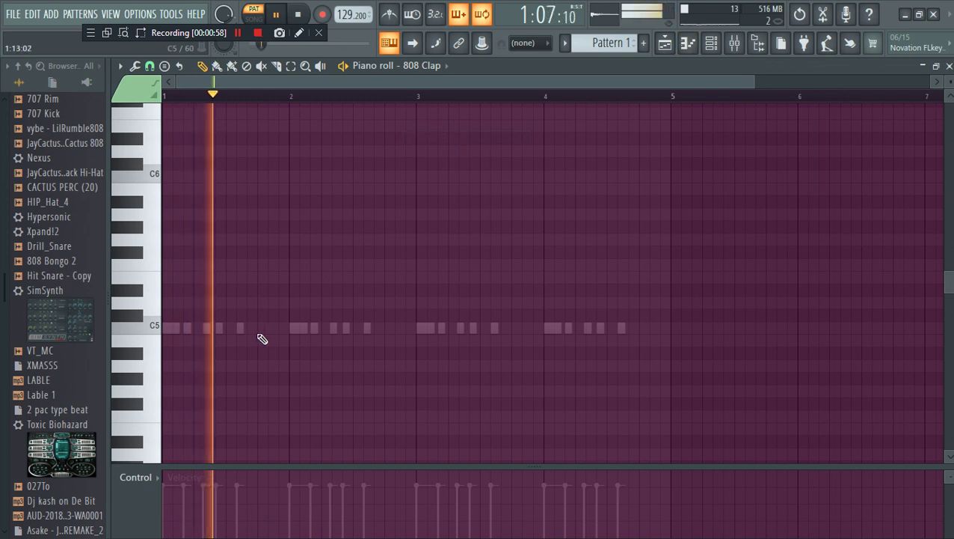
left_click(388, 329)
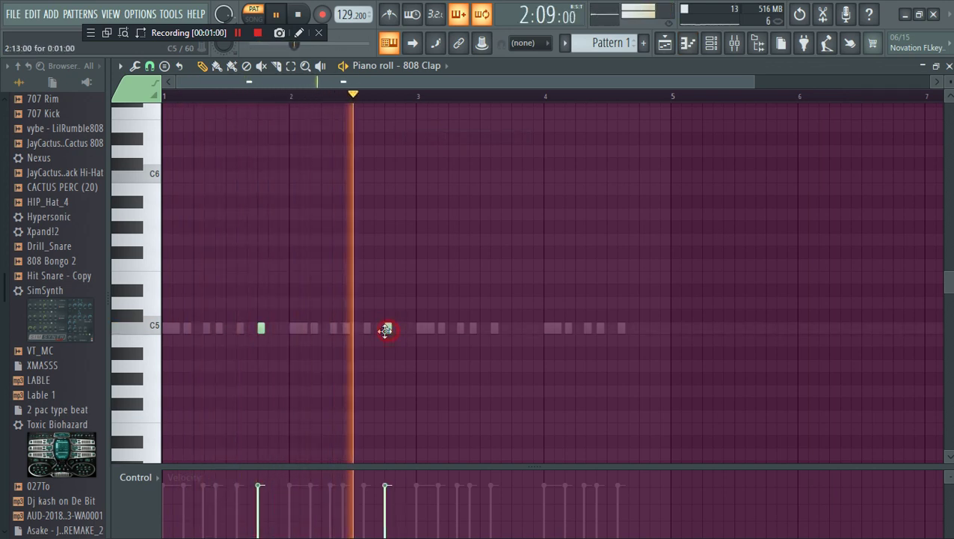
left_click(516, 329)
left_click(643, 329)
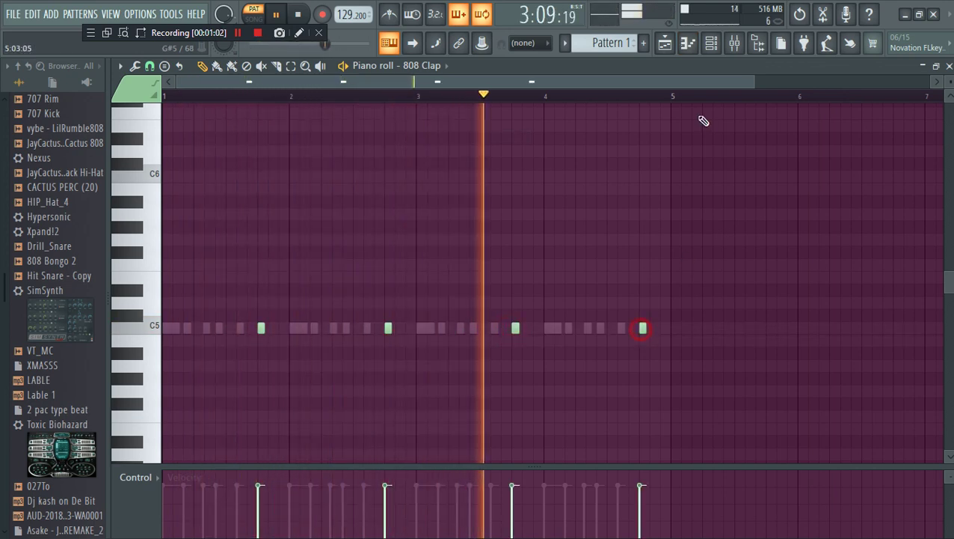
Fill every 4 steps of the Kick (5) channel and play the pattern
left_click(711, 43)
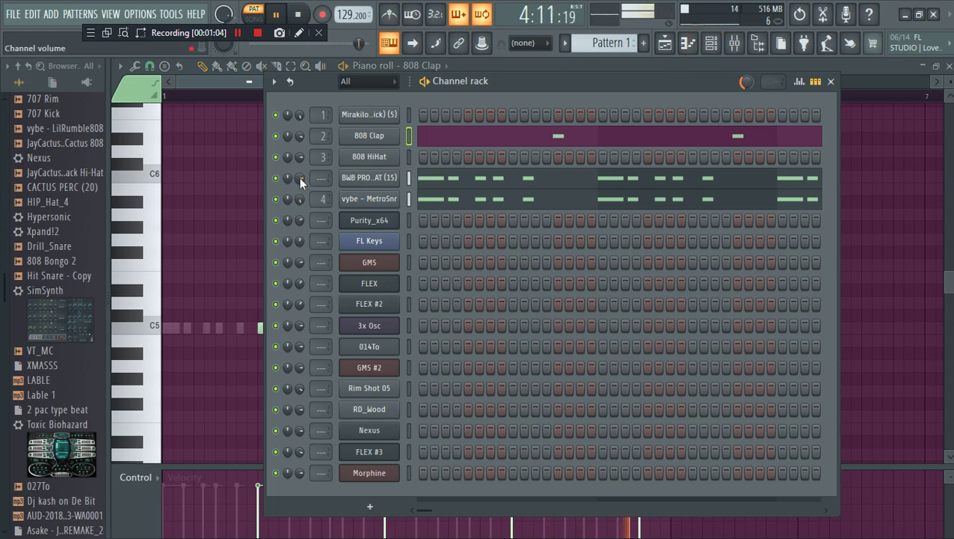
key("space")
right_click(366, 115)
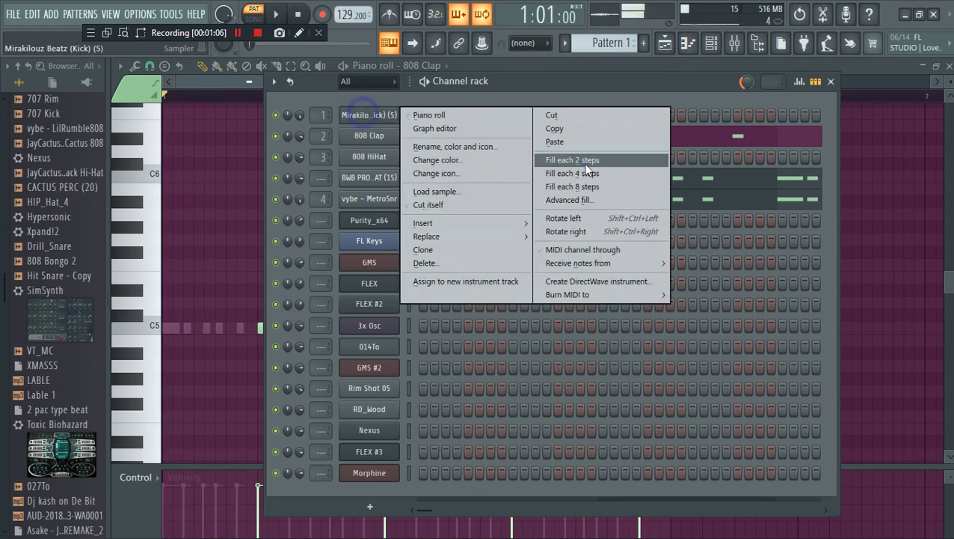
left_click(589, 173)
key("space")
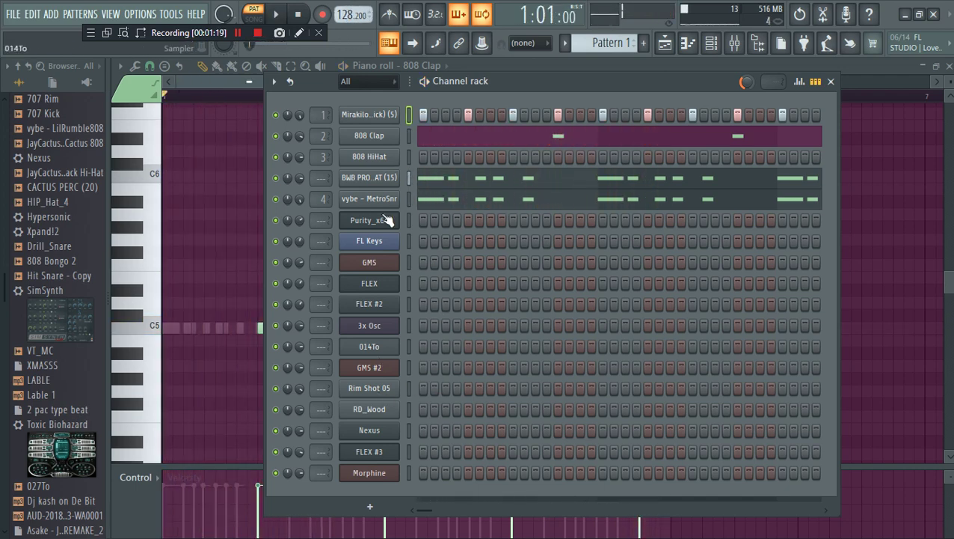
Copy the BWB PRO..AT (15) notes, paste them into the Rim Shot 05 channel and play the pattern
right_click(383, 178)
left_click(554, 192)
right_click(370, 385)
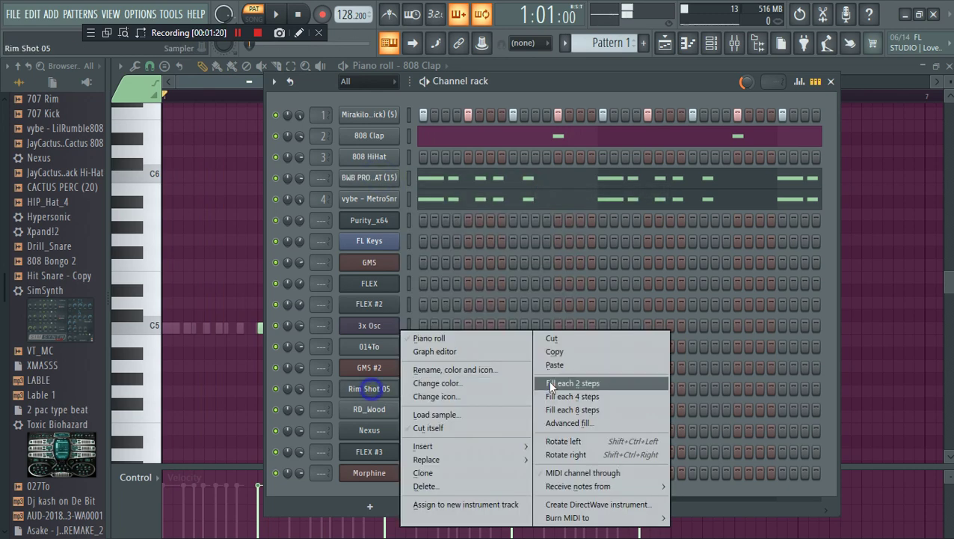
left_click(569, 365)
key("space")
Add a C5 note at step 13 of each of the four bars in the Rim Shot 05 piano roll
left_click(577, 396)
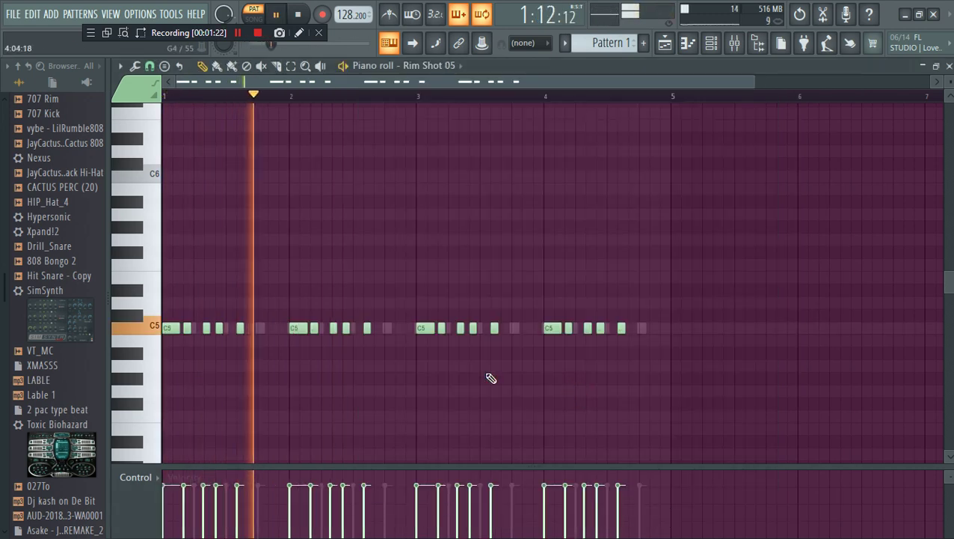
key("space")
key("space")
left_click(260, 328)
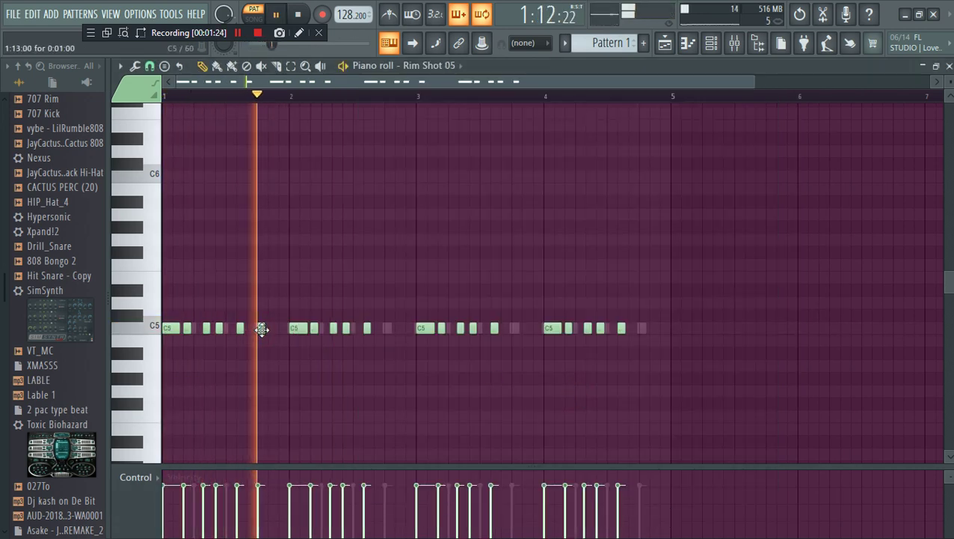
left_click(387, 328)
left_click(515, 328)
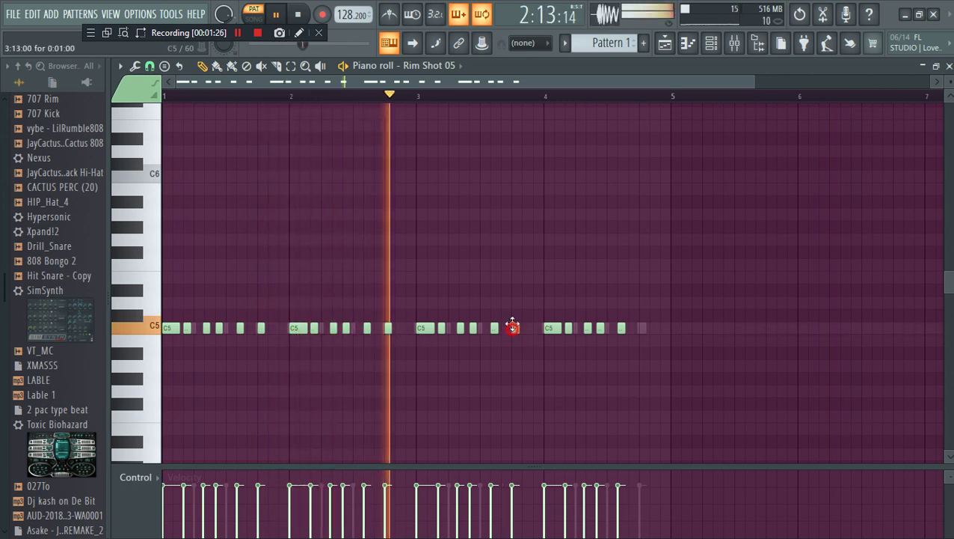
left_click(653, 328)
key("space")
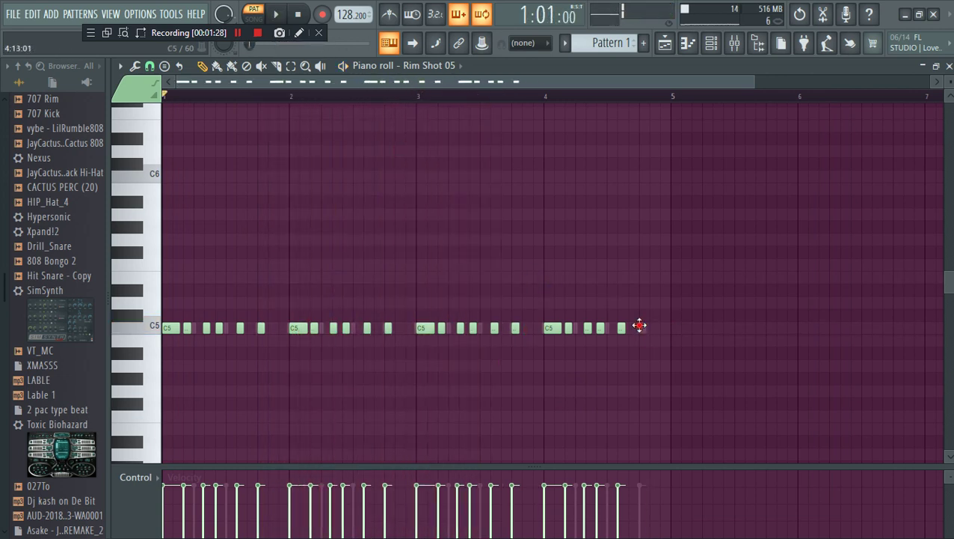
Open the 014To channel in the piano roll and place a one-step C5 note at 1:06:08
left_click(711, 45)
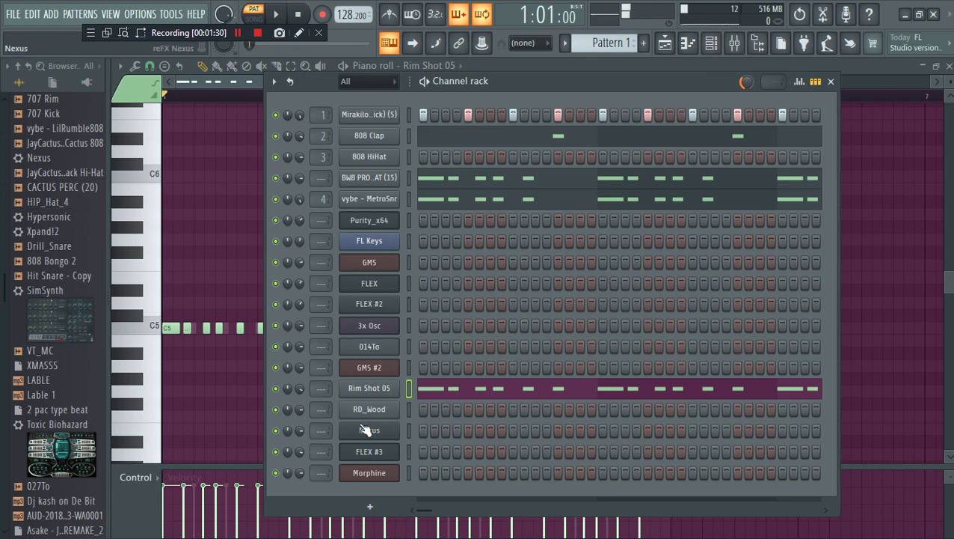
right_click(374, 343)
left_click(389, 335)
key("space")
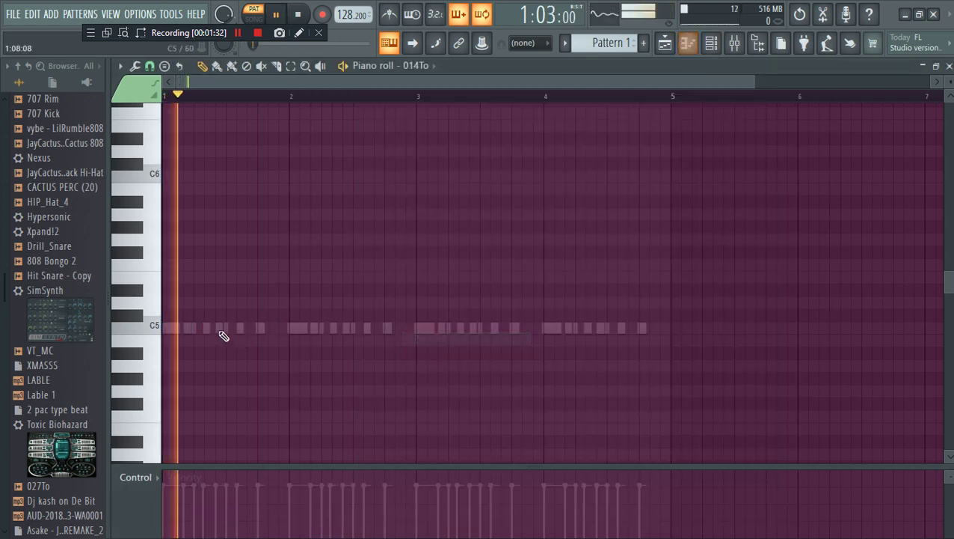
left_click(217, 329)
key("space")
left_click_drag(218, 330, 207, 329)
key("space")
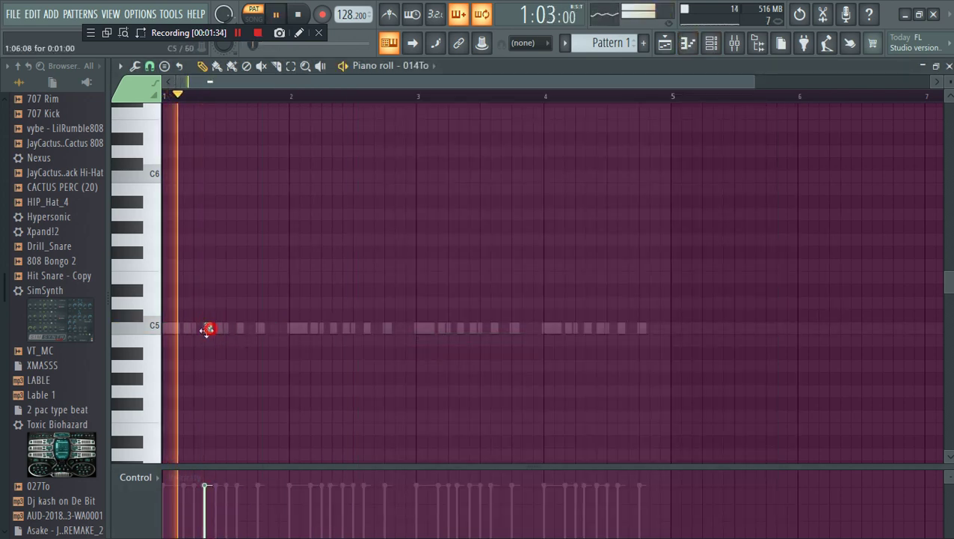
Repeat the 014To C5 note every half bar through bar 4, then return to the channel rack
left_click(267, 325)
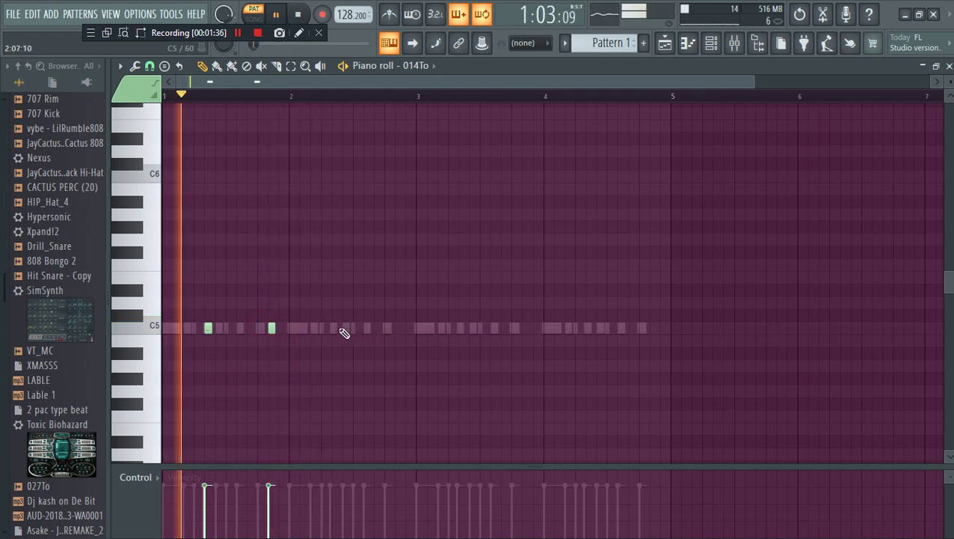
left_click(335, 328)
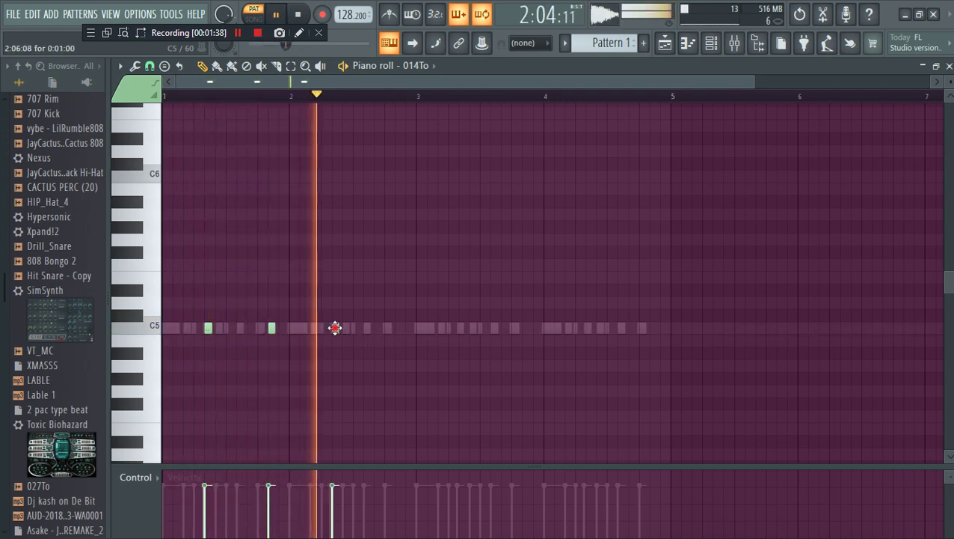
left_click(399, 327)
left_click(463, 328)
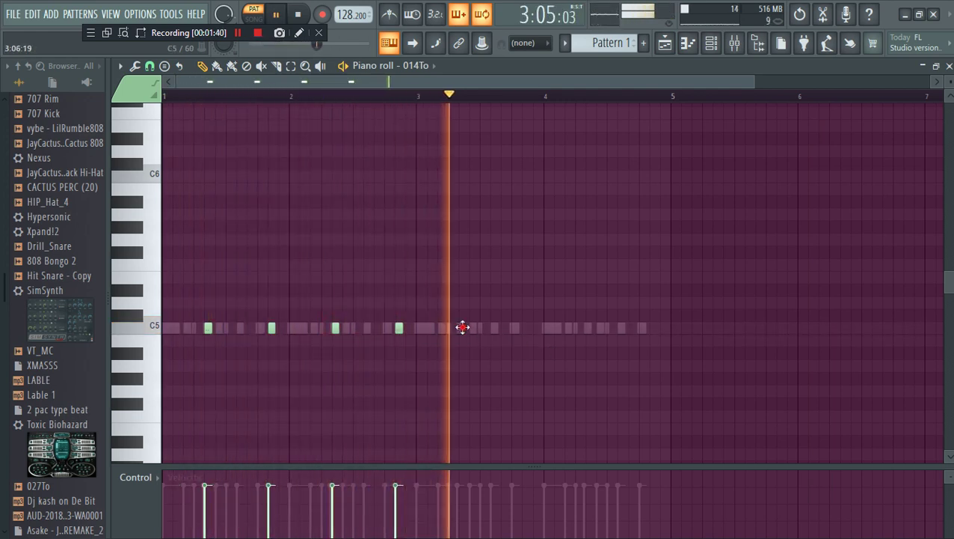
left_click(526, 327)
left_click(589, 327)
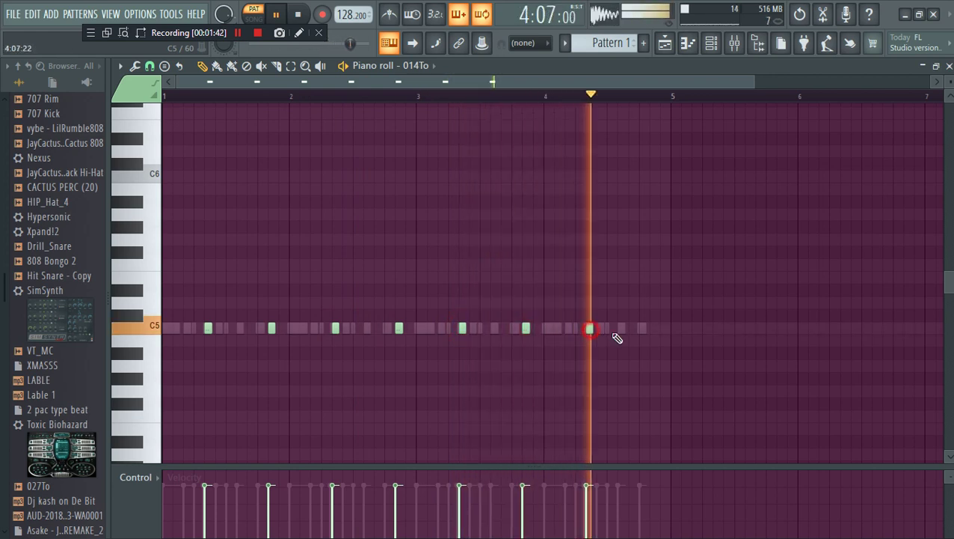
left_click(711, 43)
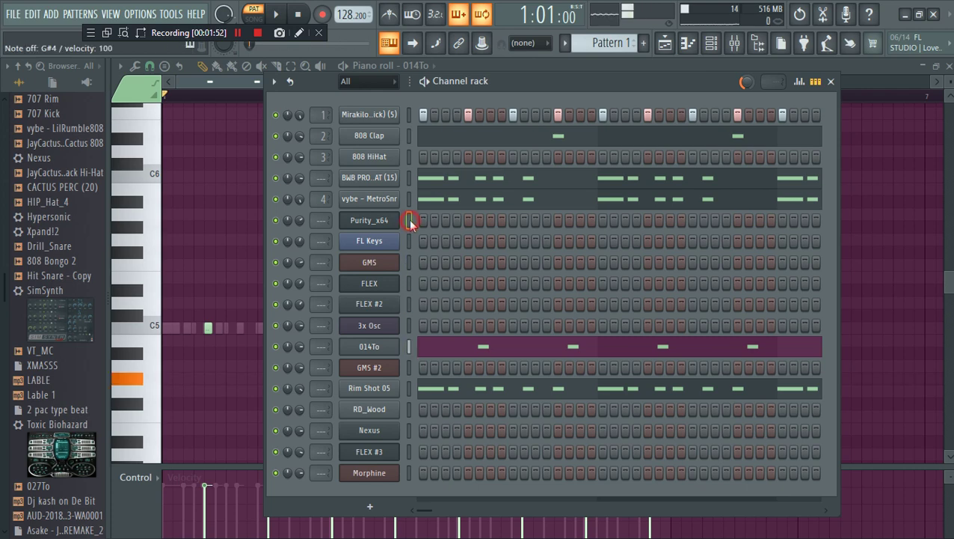
Audition the Nexus and FLEX #3 channels, view the FLEX #3 instrument and open FLEX #3 in the piano roll
left_click(412, 431)
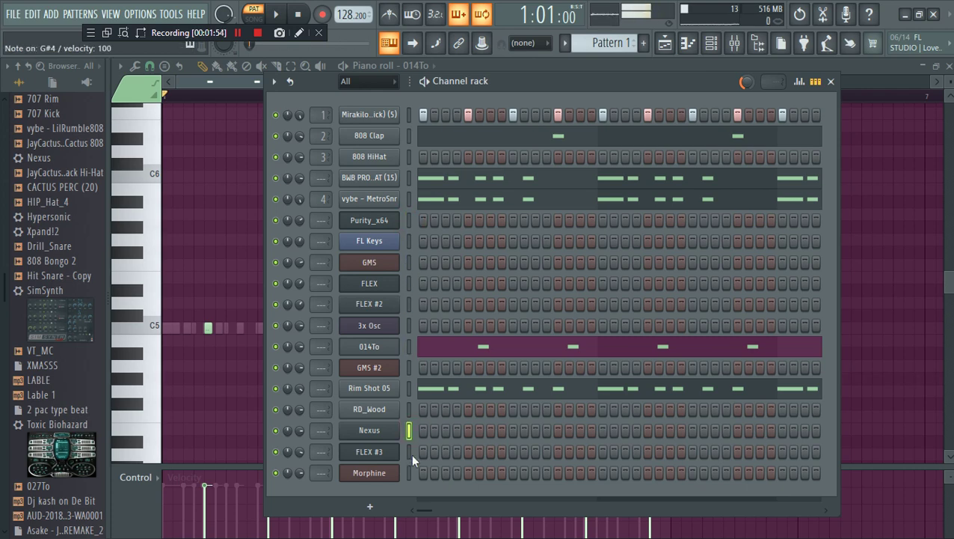
left_click(410, 451)
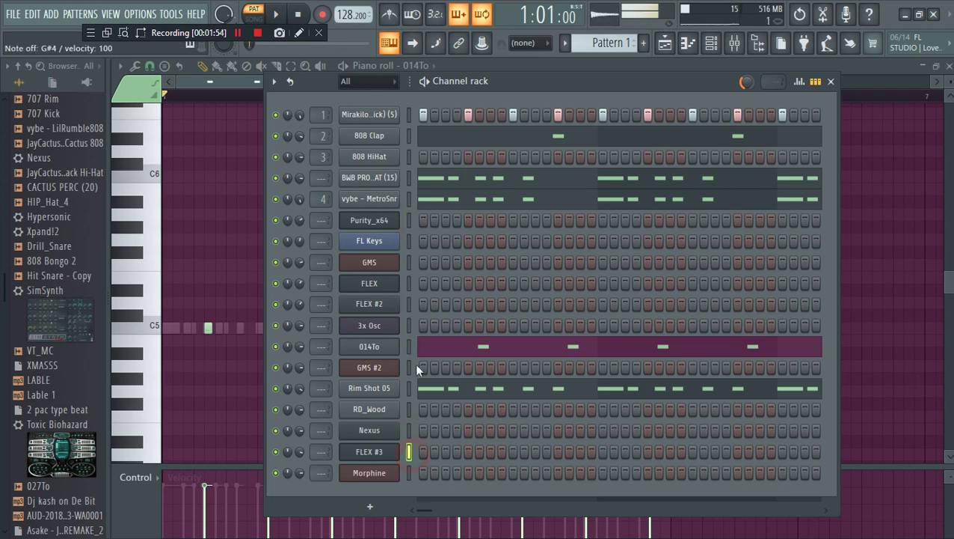
left_click(375, 458)
left_click(724, 46)
key("space")
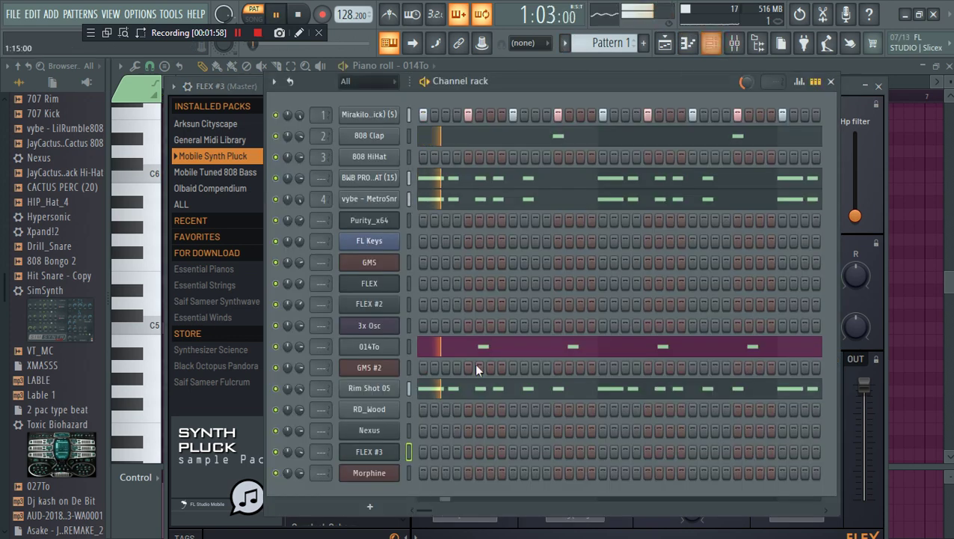
right_click(393, 453)
left_click(466, 341)
key("space")
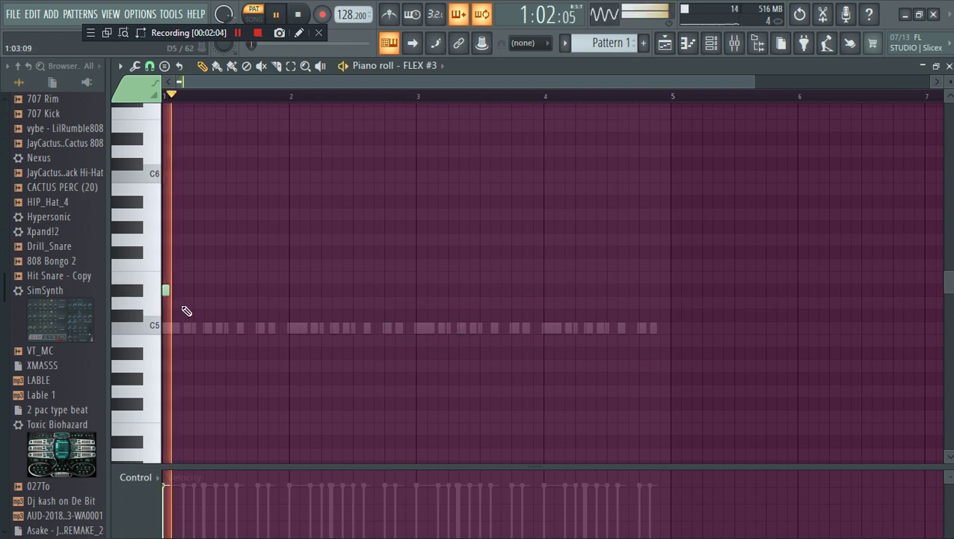
Draw one-step FLEX #3 notes in bar 1: D#5, B4, then G#4 at third-beat slots 3, 4, 5, 7 and 8
left_click(178, 320)
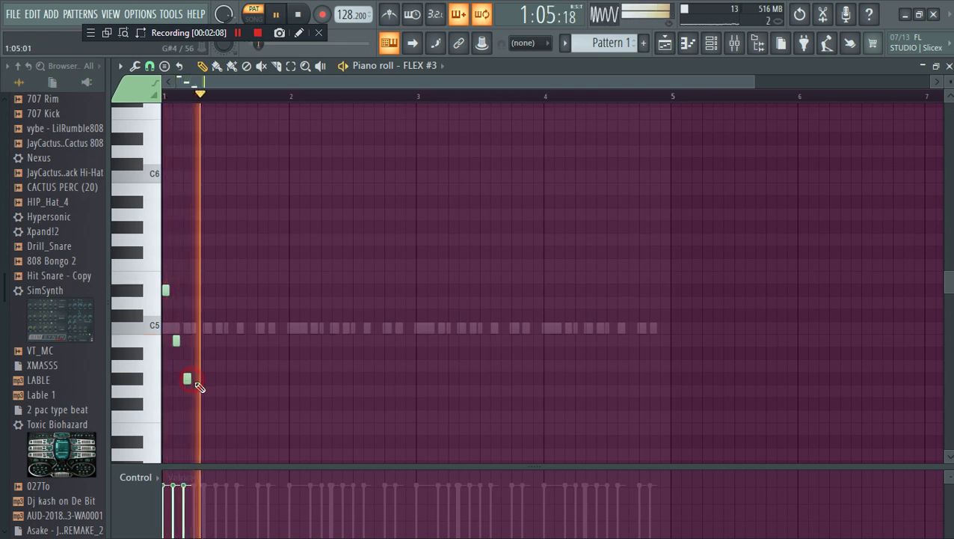
left_click(197, 379)
left_click(206, 381)
left_click(230, 380)
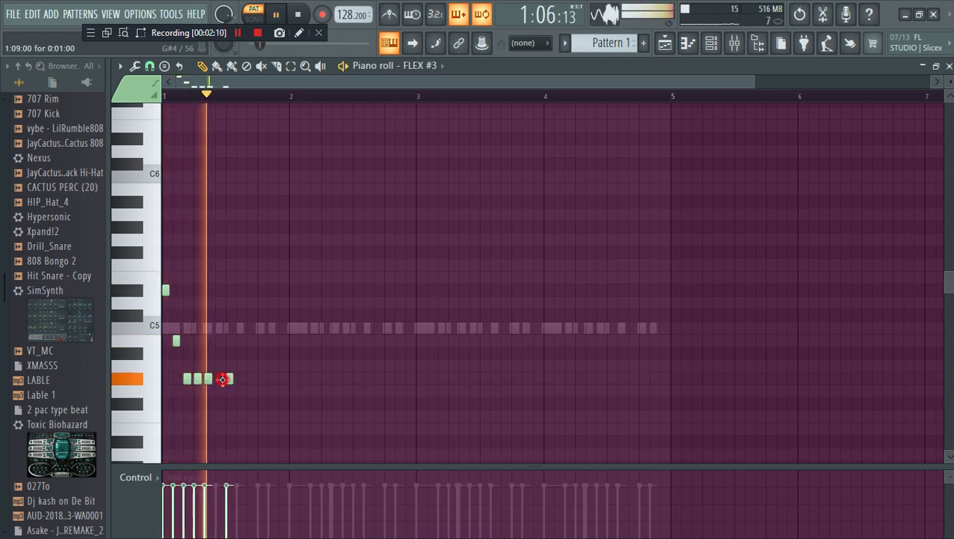
double_click(240, 379)
left_click(568, 179)
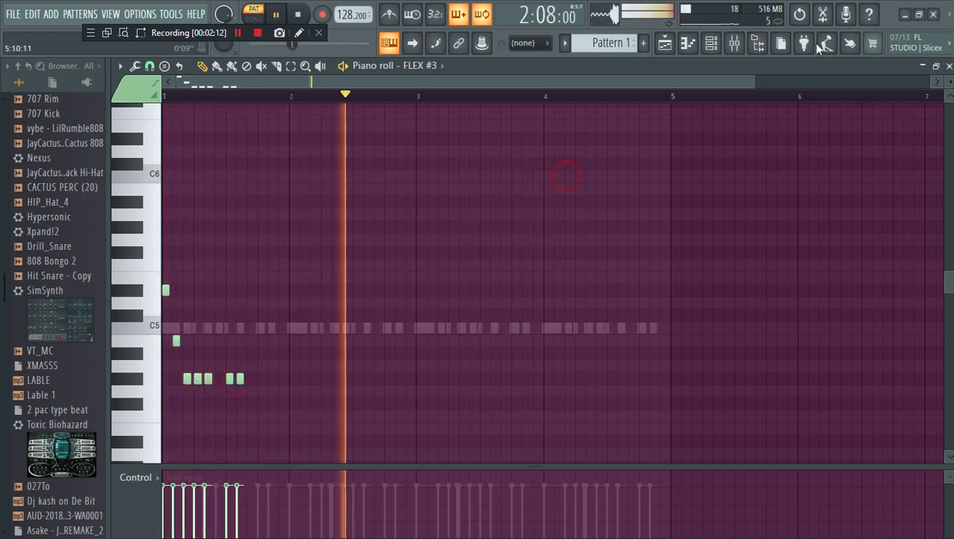
Add B4 and C#5 notes near the end of bar 1 and raise the opening FLEX #3 note to E5
left_click_drag(757, 81, 514, 83)
key("space")
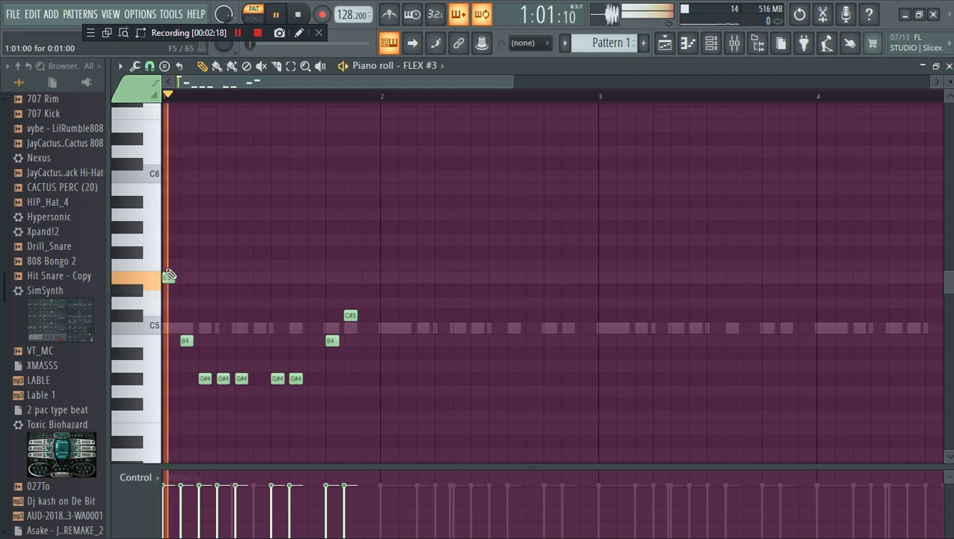
key("space")
Raise the second note to C#5, end bar 1 with C#5, E5, C#5, and repeat the phrase in bar 2
left_click_drag(184, 285, 184, 322)
key("space")
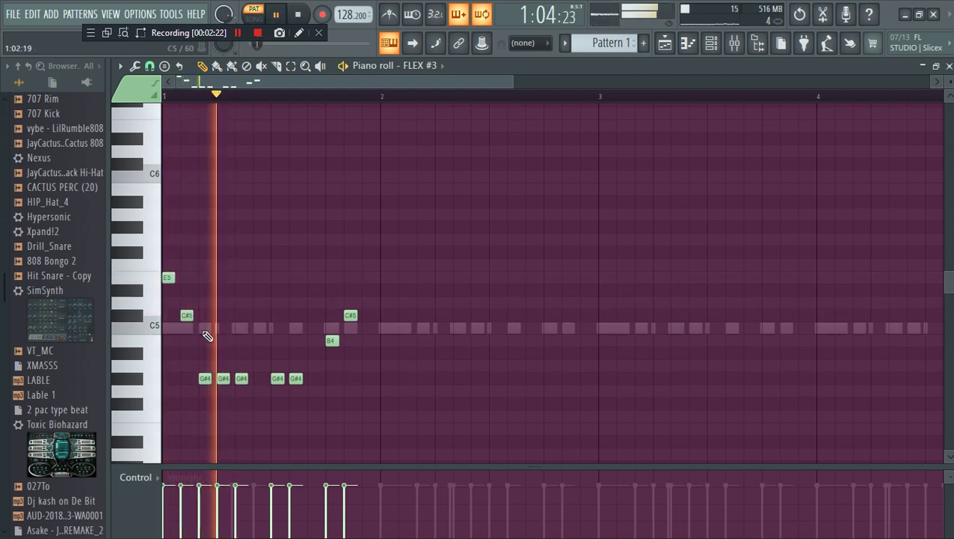
key("space")
right_click(348, 315)
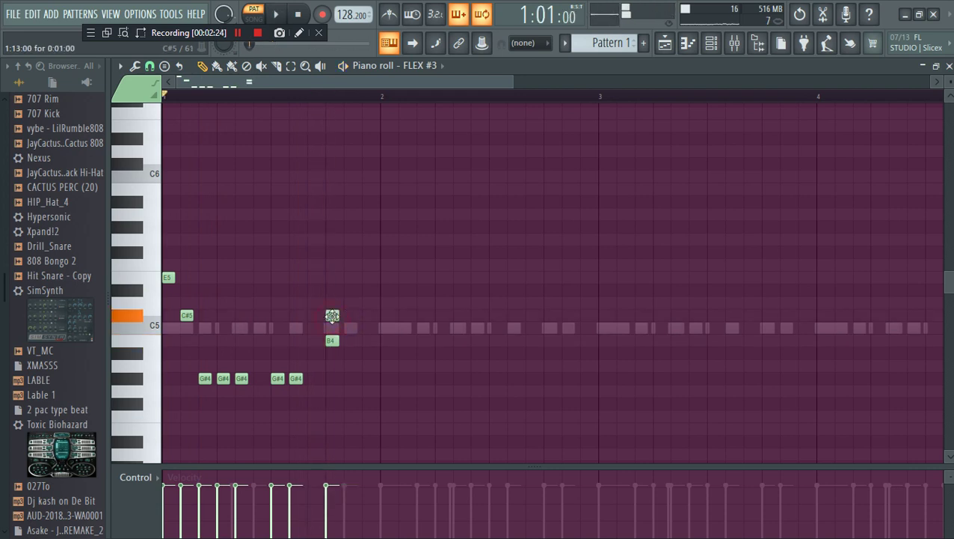
key("space")
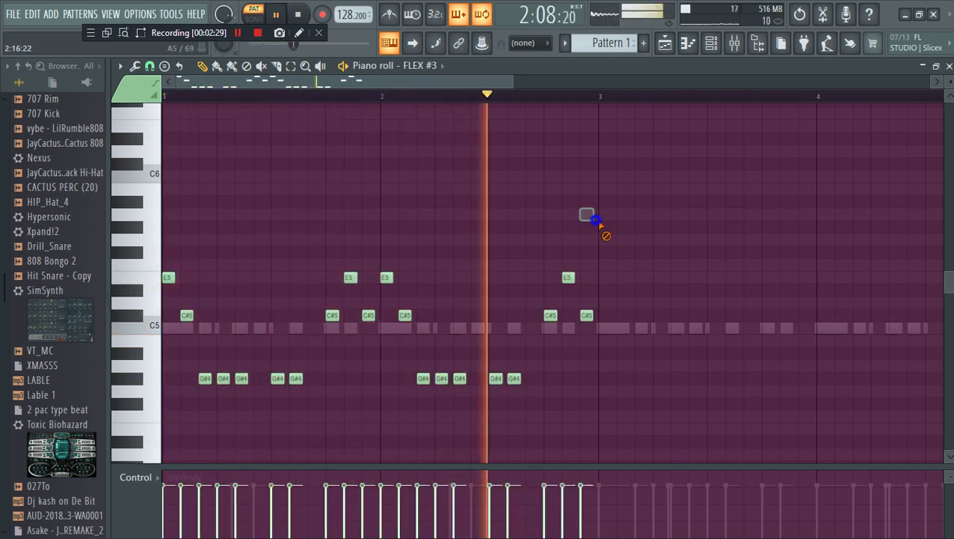
Duplicate the two-bar FLEX #3 melody into bars 3 and 4, select all its notes and return to the channel rack
left_click_drag(511, 83, 695, 163)
left_click_drag(528, 458, 154, 241)
left_click_drag(168, 278, 449, 276)
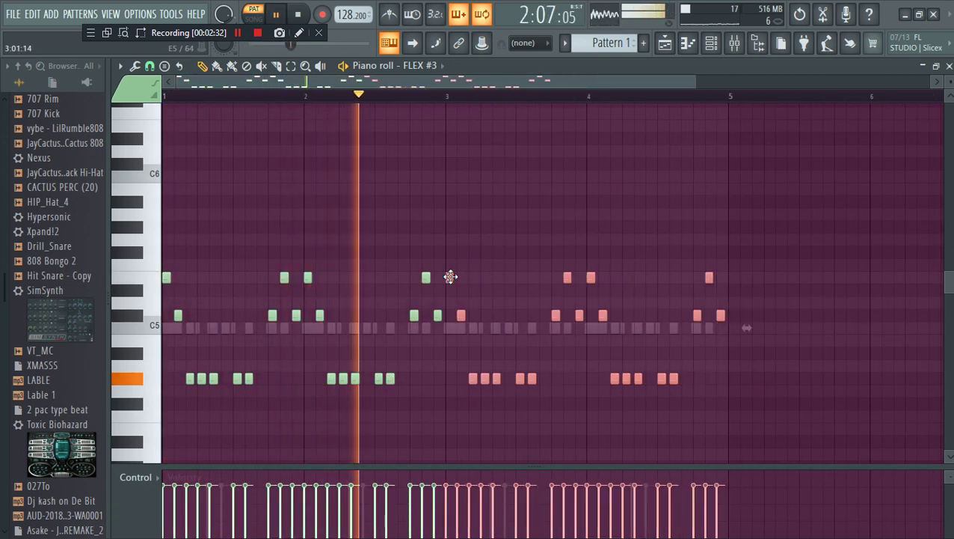
left_click(471, 268, "ctrl")
key("ctrl+a")
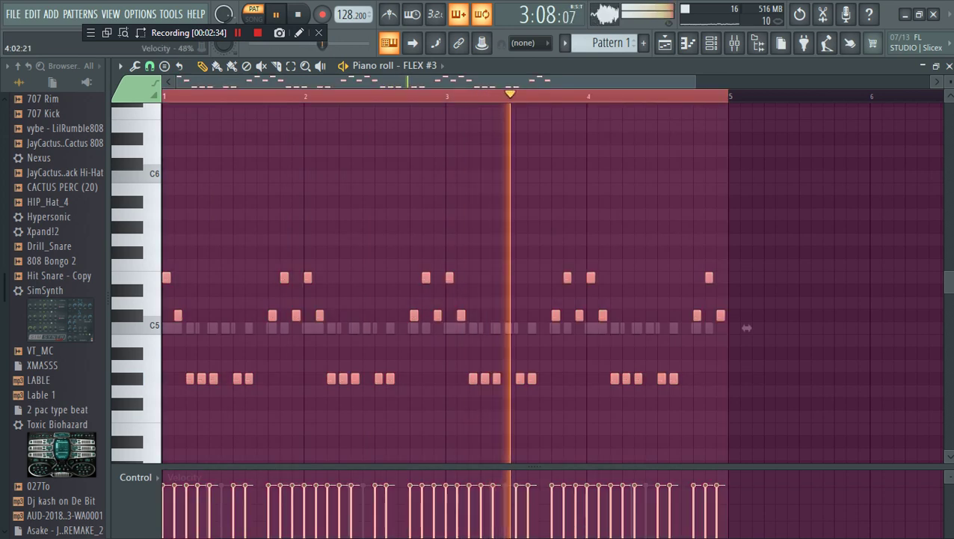
key("F6")
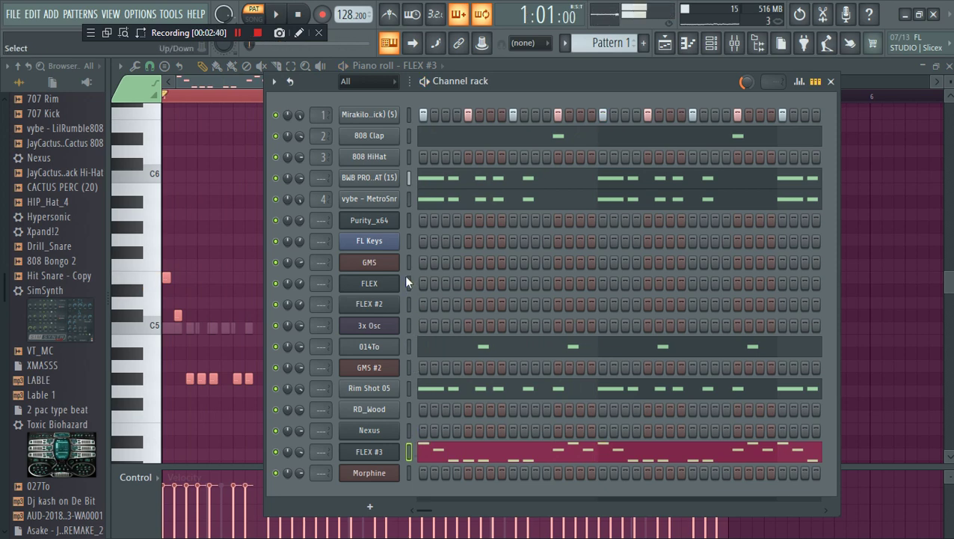
View the Purity_x64 instrument and open its channel in the piano roll
left_click(391, 226)
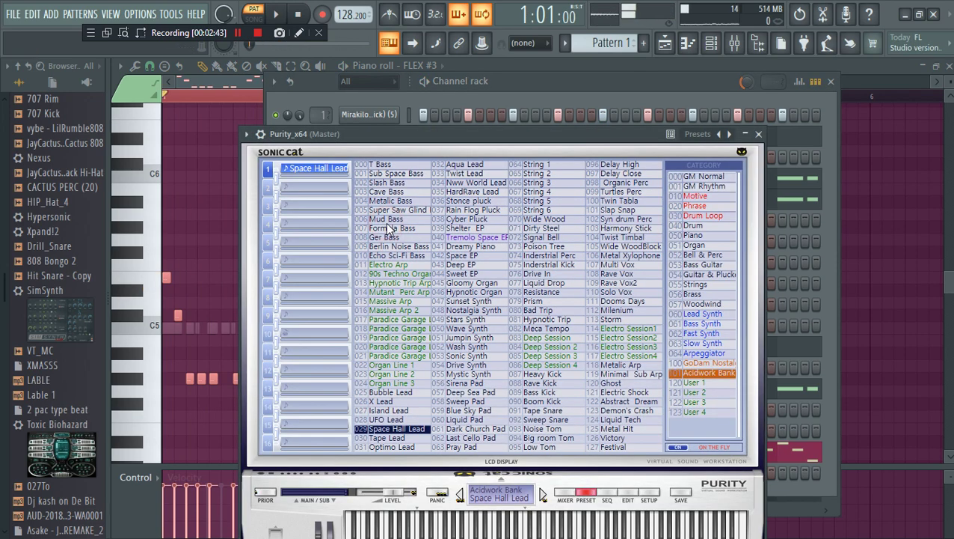
left_click(613, 80)
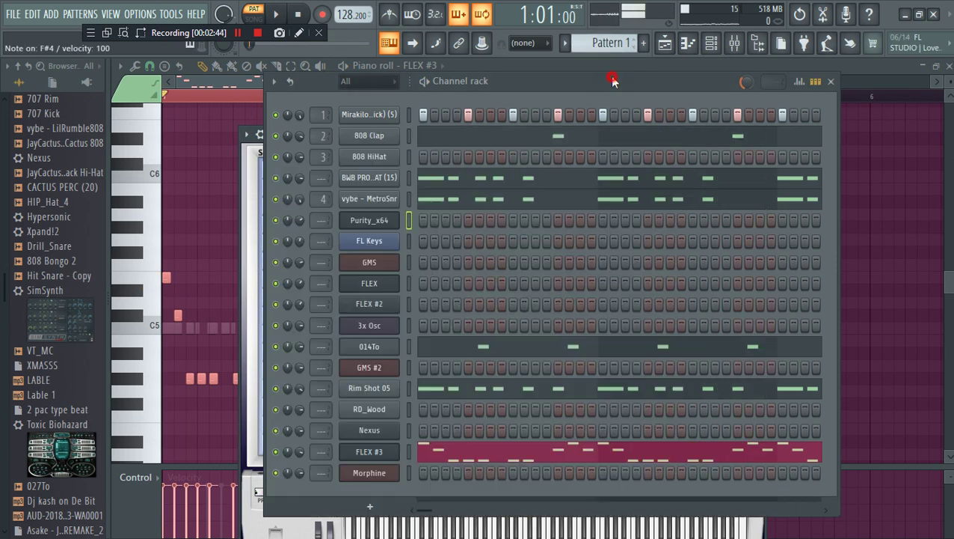
key("space")
right_click(384, 221)
left_click(431, 218)
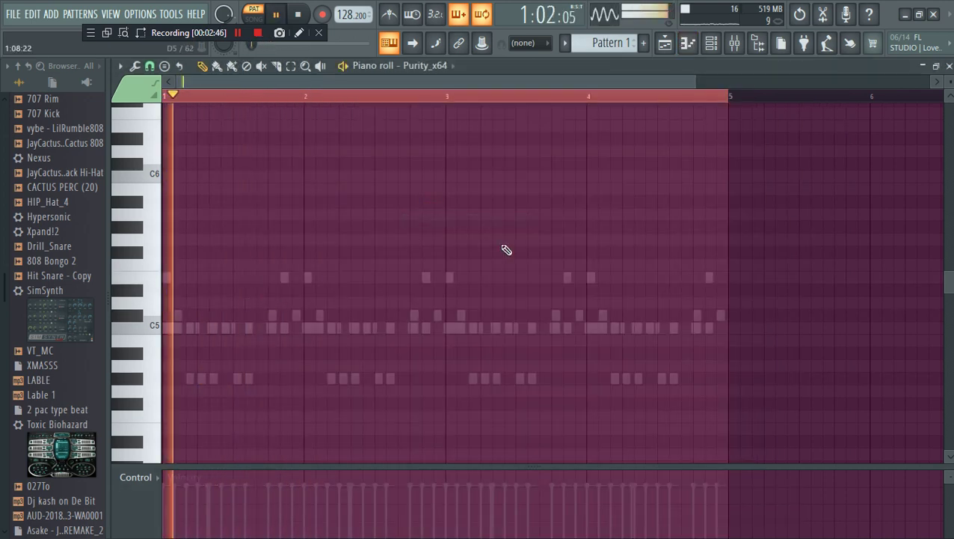
left_click_drag(695, 83, 402, 84)
key("space")
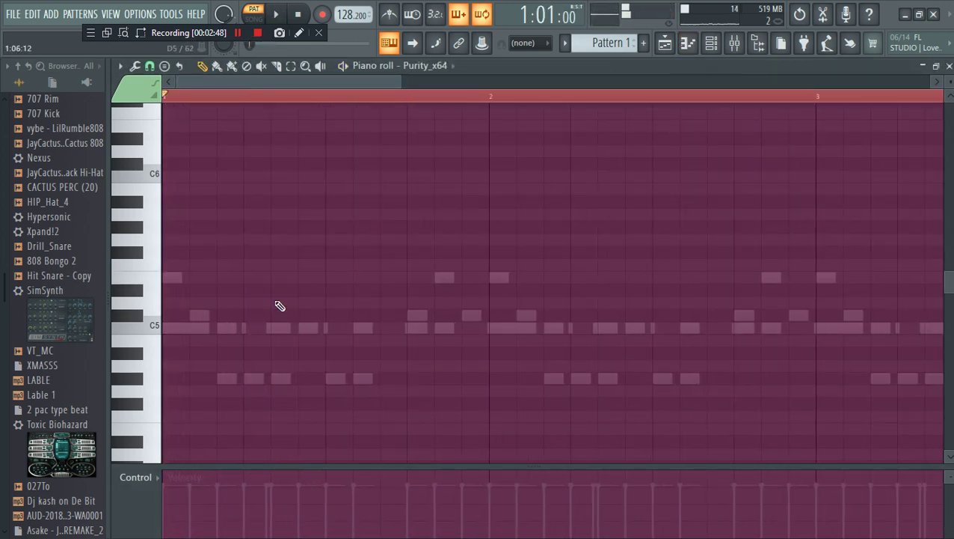
Place one-step D#5 notes at 1:06:08 and 1:07:16 in the Purity_x64 piano roll and audition them
key("space")
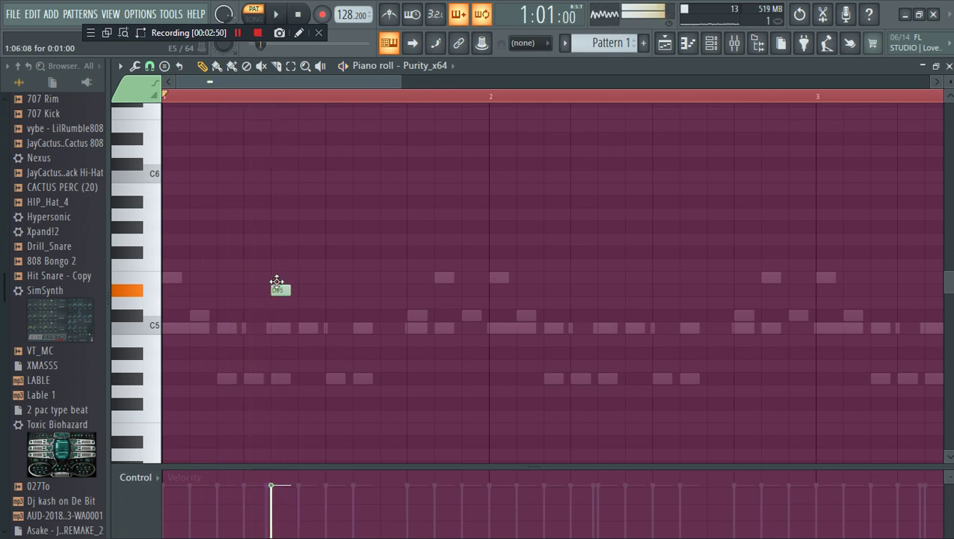
left_click(299, 288)
key("space")
key("space")
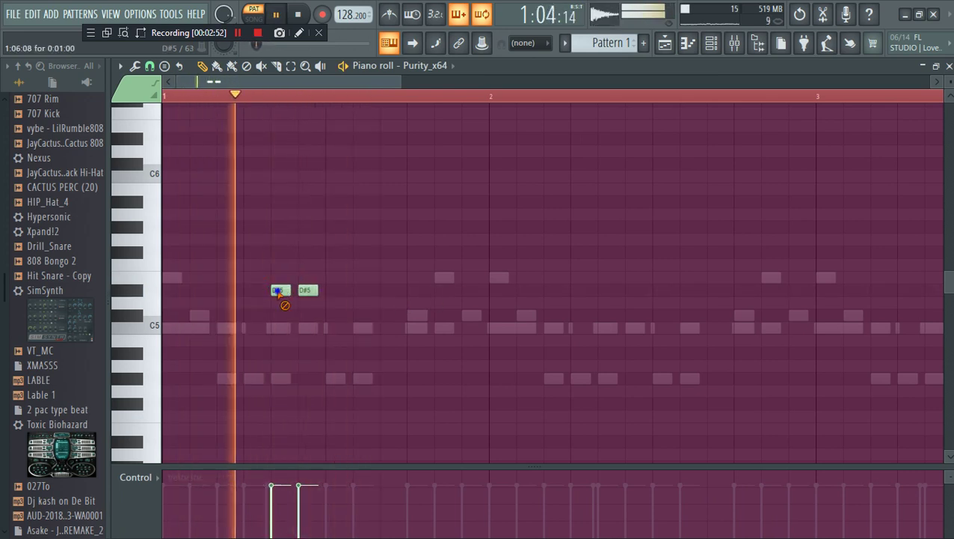
key("space")
left_click(276, 287)
key("space")
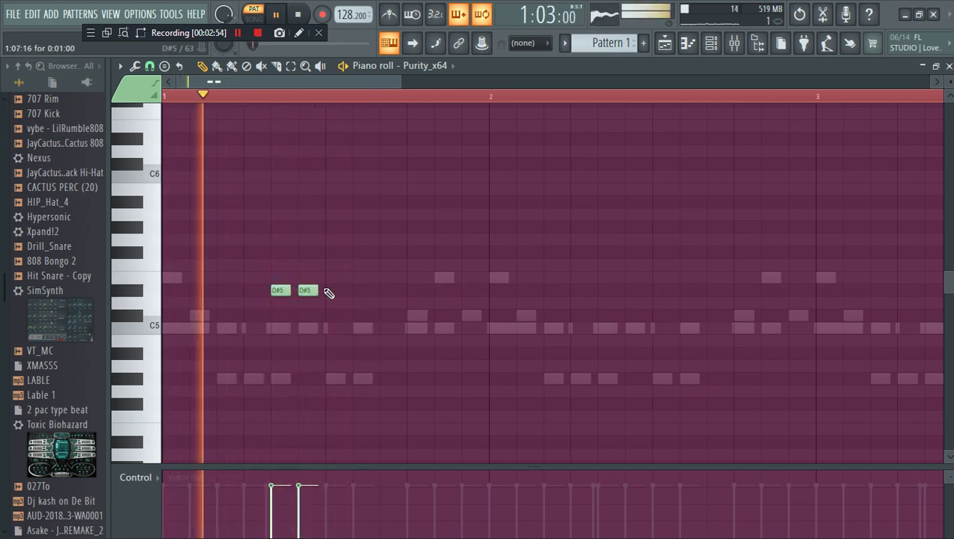
Try other pitches and spacings for the Purity_x64 notes, then remove the extras, keeping one D#5 at 1:06:08
left_click(334, 290)
key("space")
key("space")
right_click(318, 291)
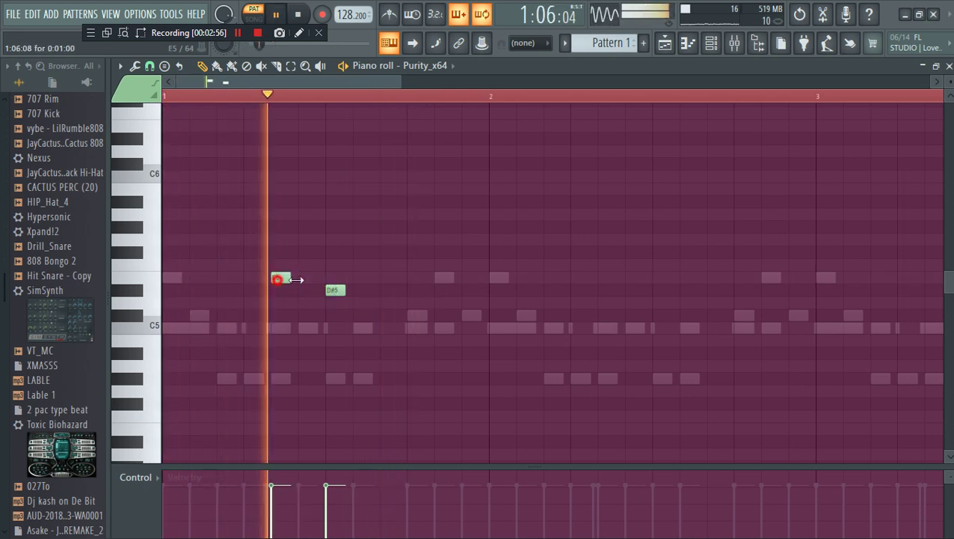
key("space")
right_click(336, 290)
right_click(280, 290)
key("space")
key("space")
left_click(281, 291)
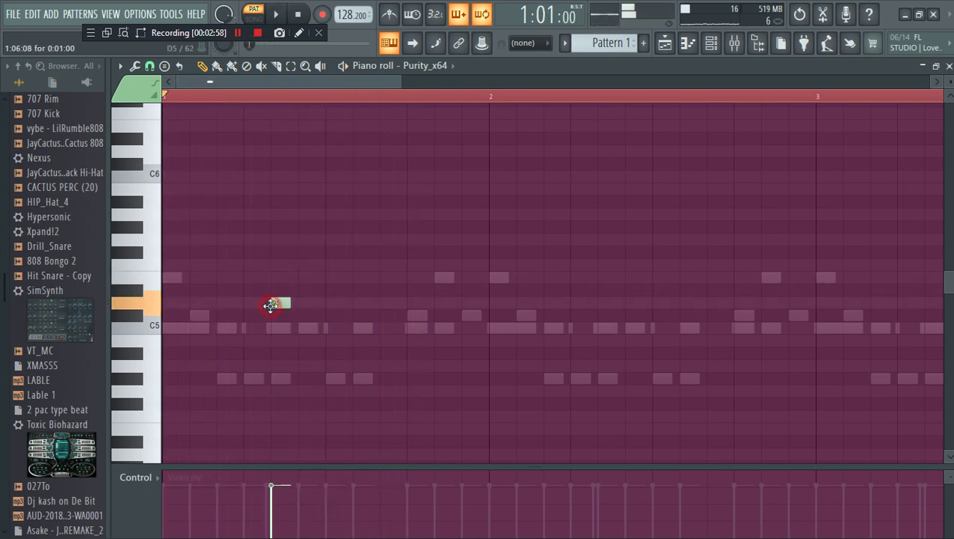
Add D#5 notes in the last two third-beat slots of bar 1 in the Purity_x64 channel and audition the pattern
key("space")
left_click(417, 290)
key("space")
right_click(418, 291)
key("space")
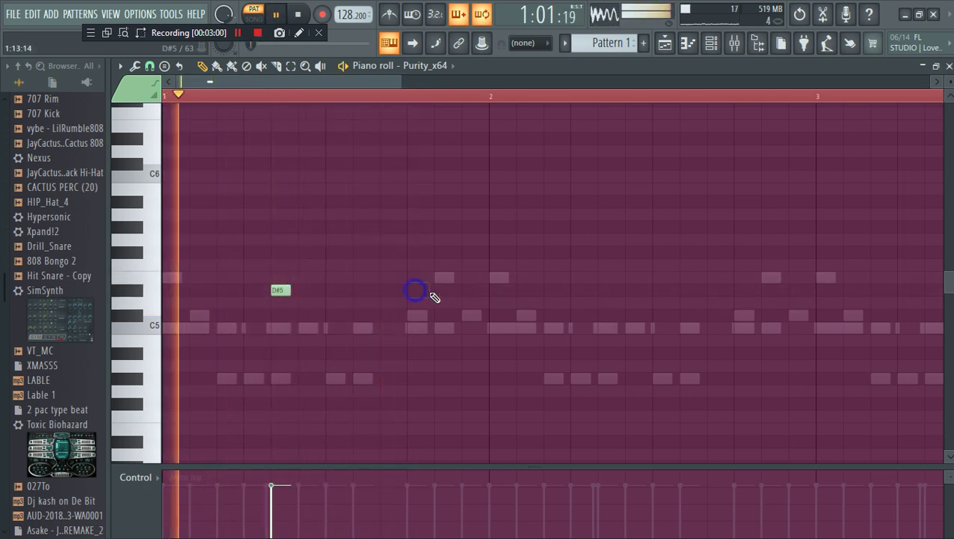
left_click(445, 290)
left_click(472, 290)
key("space")
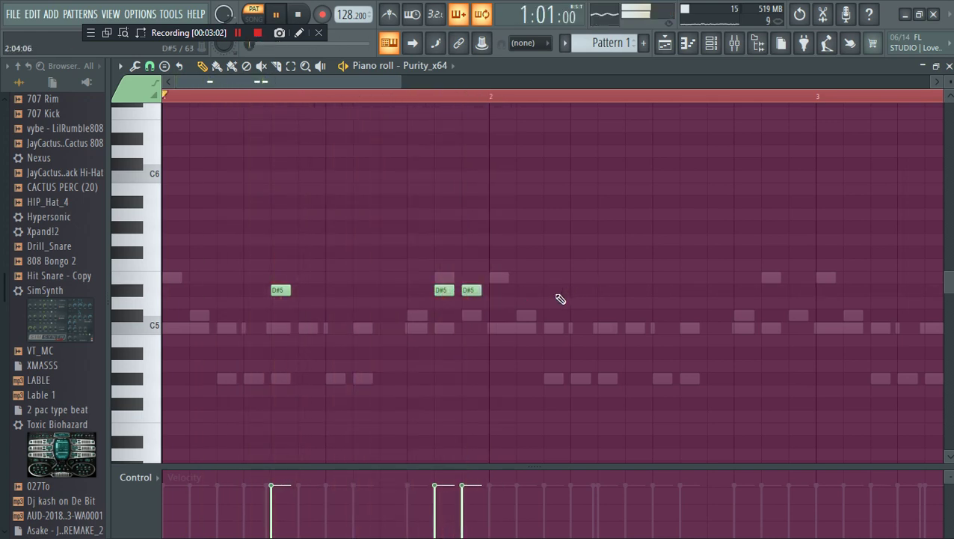
Duplicate the three D#5 notes from bar 1 into bars 2, 3 and 4 of the Purity_x64 channel
key("space")
left_click_drag(650, 370, 253, 249)
left_click_drag(469, 290, 607, 294)
key("space")
key("space")
left_click_drag(397, 80, 786, 192)
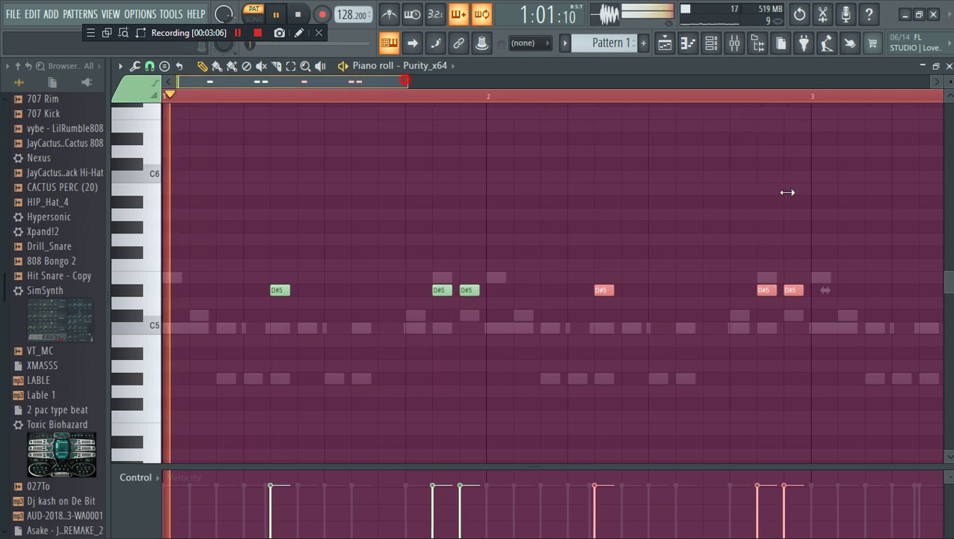
left_click_drag(579, 320, 208, 274)
left_click_drag(499, 307, 446, 291)
Raise all Purity_x64 notes one octave to D#6, then mute the 014To channel in the channel rack
key("ctrl+Up")
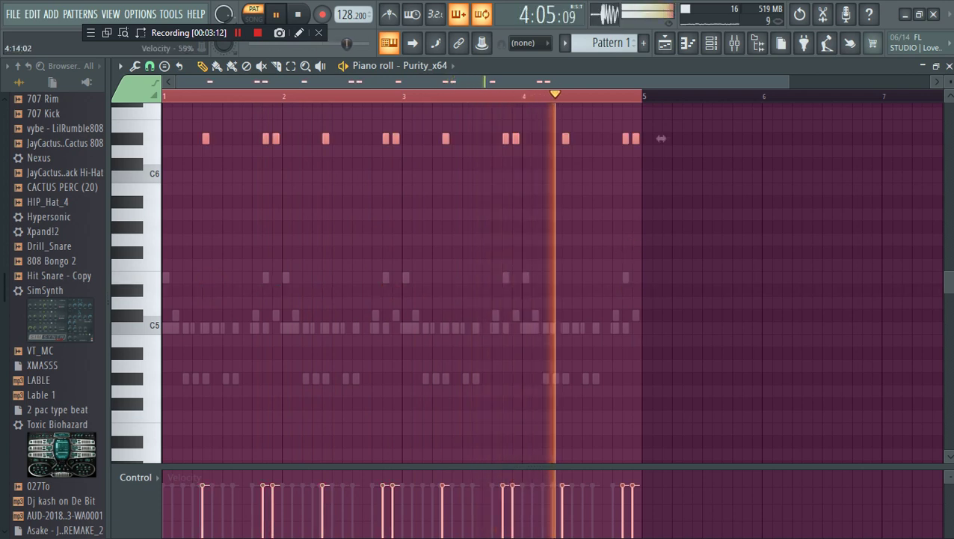
scroll(552, 282, "up", 5)
left_click(712, 51)
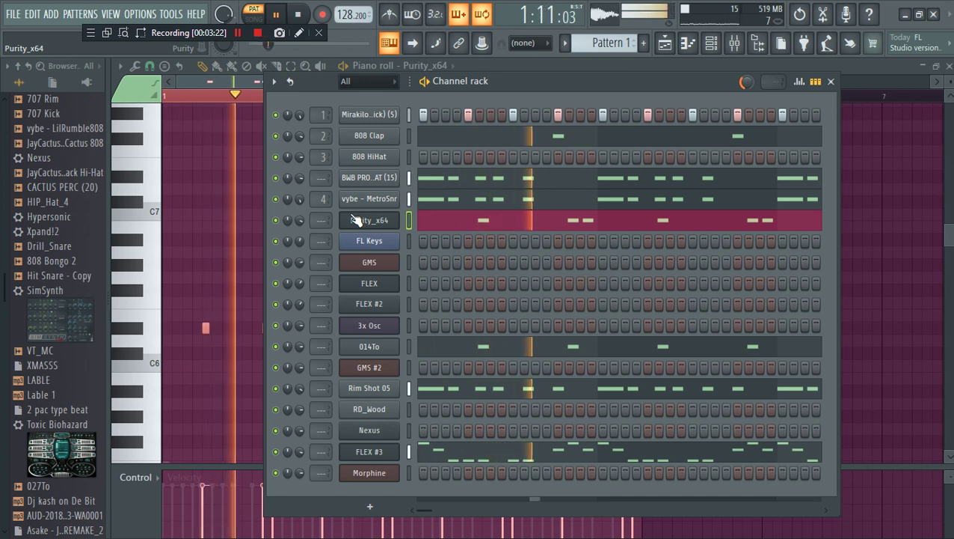
left_click(278, 346)
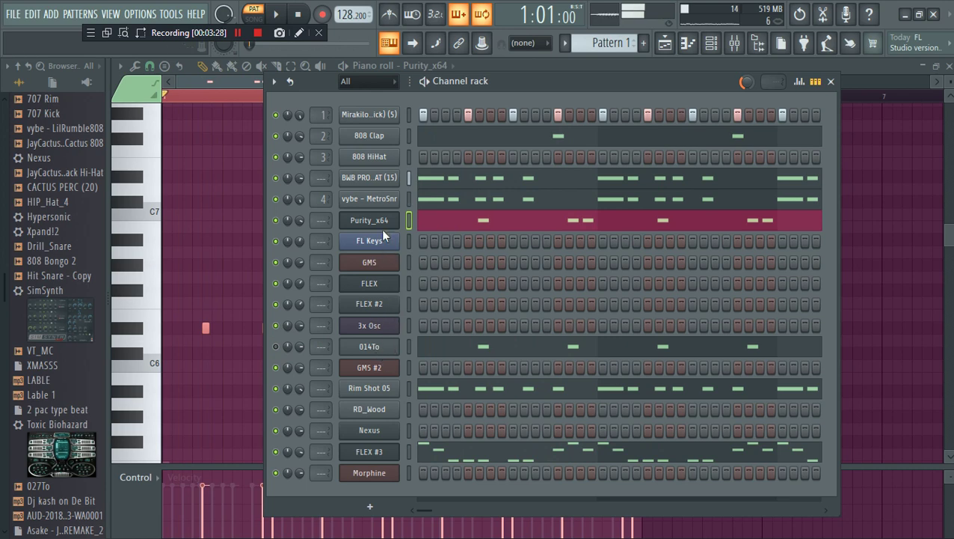
View the 3x Osc instrument and open its channel in the piano roll
left_click(389, 323)
left_click(534, 81)
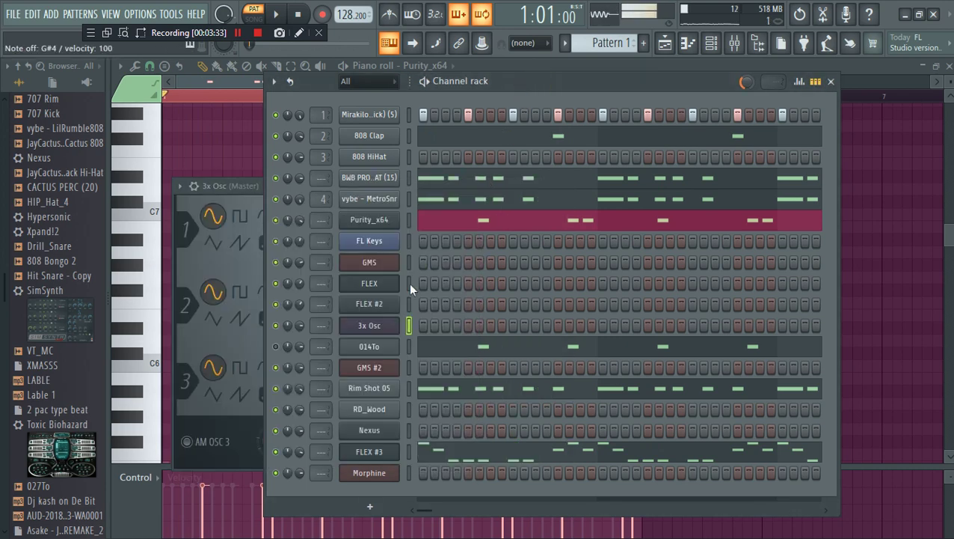
right_click(372, 325)
left_click(400, 325)
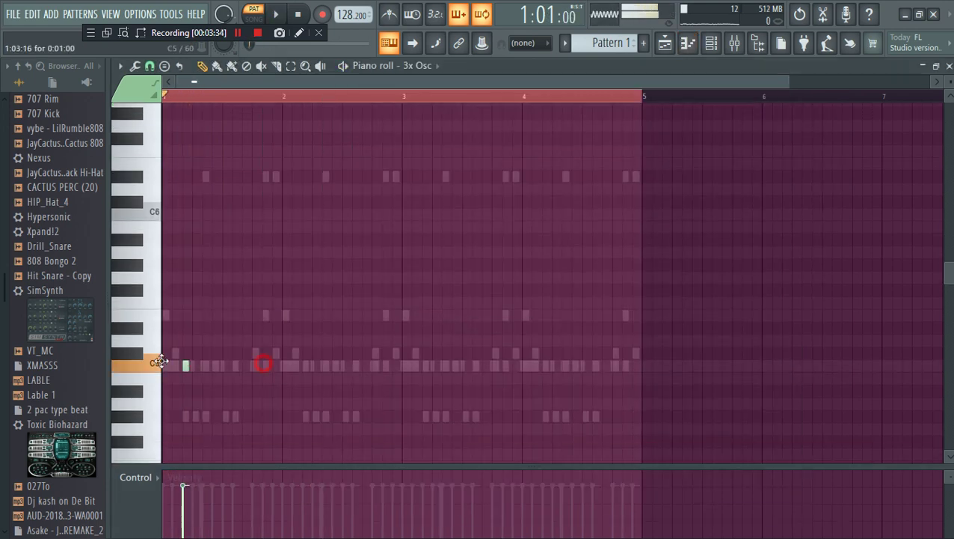
Place a C#4 note with a length of 3:16 at the start of bar 1 in 3x Osc and play the pattern
scroll(159, 446, "down", 4)
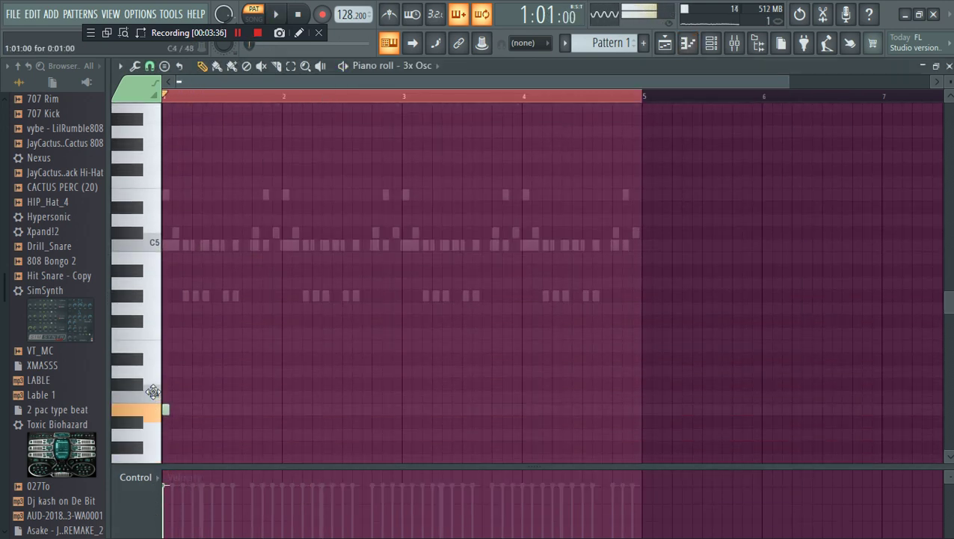
left_click(171, 396)
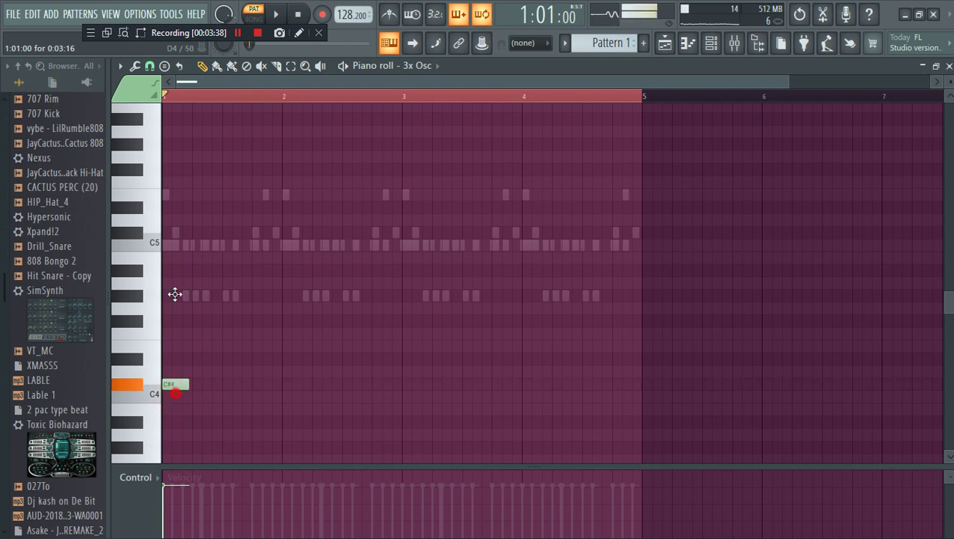
left_click_drag(174, 284, 159, 394)
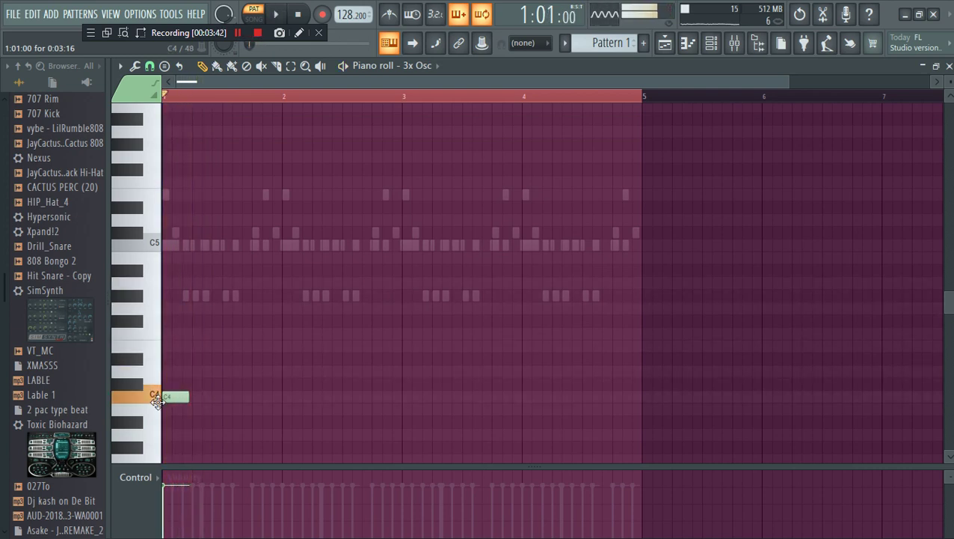
key("space")
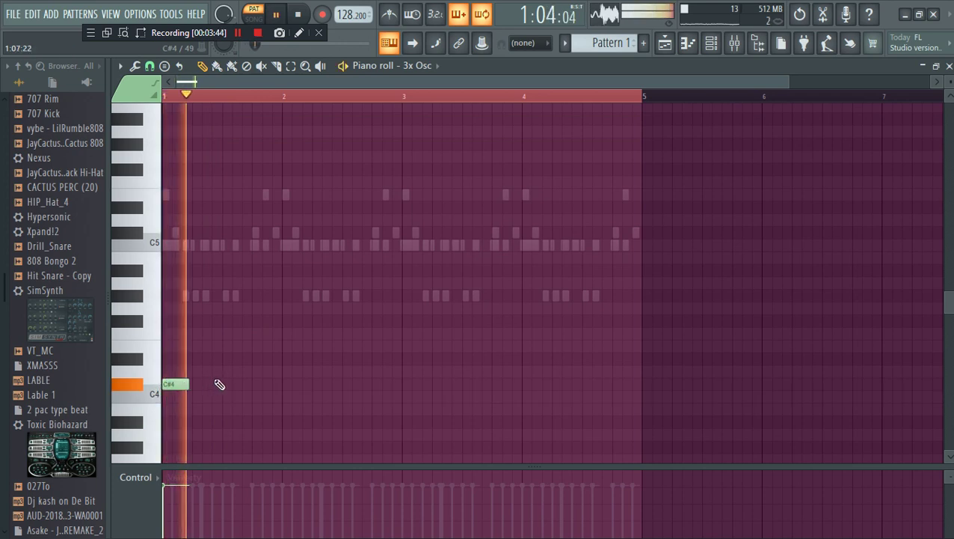
Add seven more C#4 notes in the 3x Osc channel at half-bar intervals, from the middle of bar 1 to the middle of bar 4
left_click(236, 383)
left_click(296, 384)
left_click(348, 384)
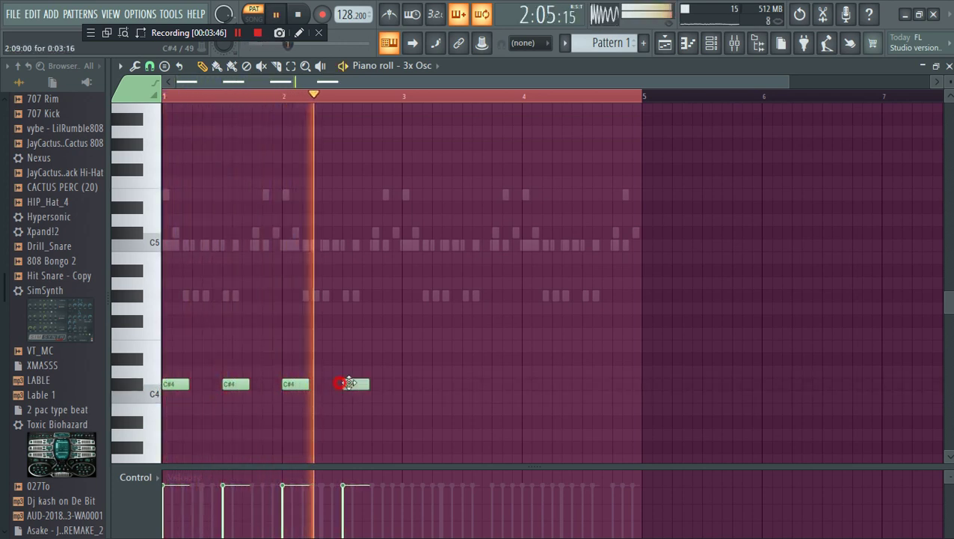
left_click(408, 383)
left_click(468, 384)
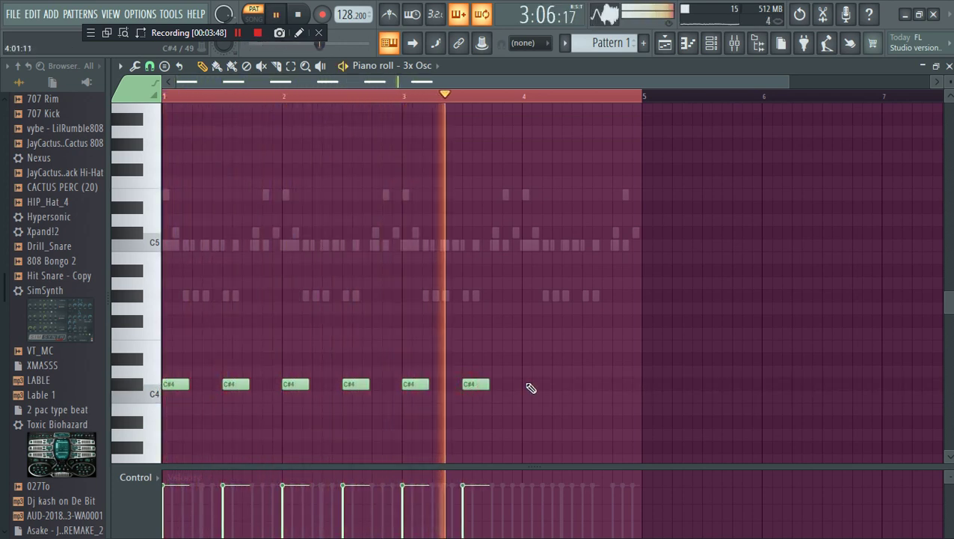
left_click(535, 384)
left_click(596, 384)
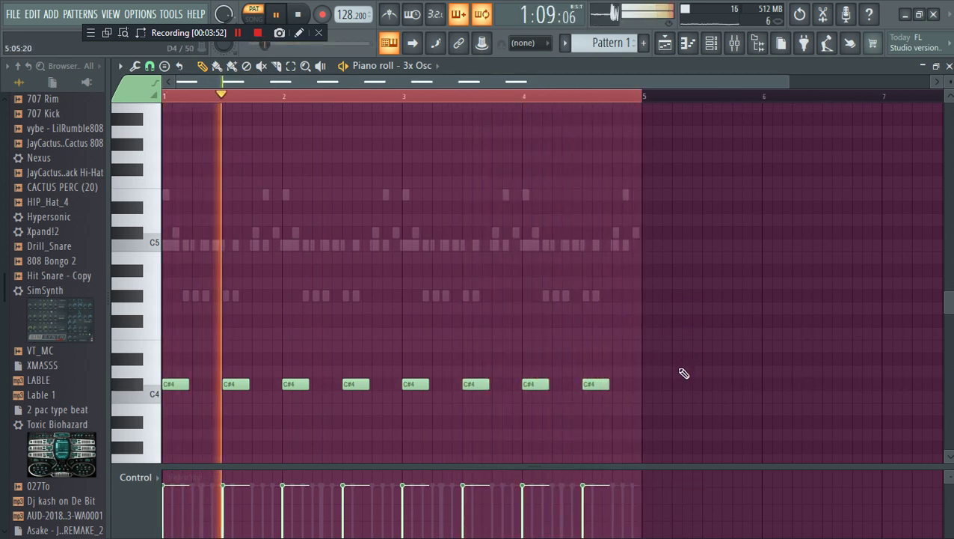
left_click(676, 308)
right_click(677, 309)
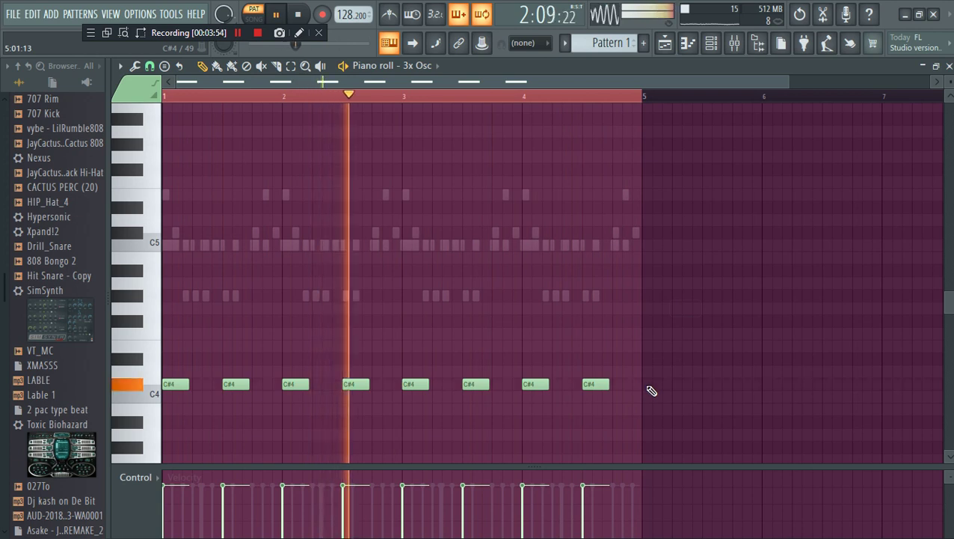
Place Pattern 1 at bar 1 of Track 1 in the playlist and split the pattern by channel
left_click(664, 43)
key("space")
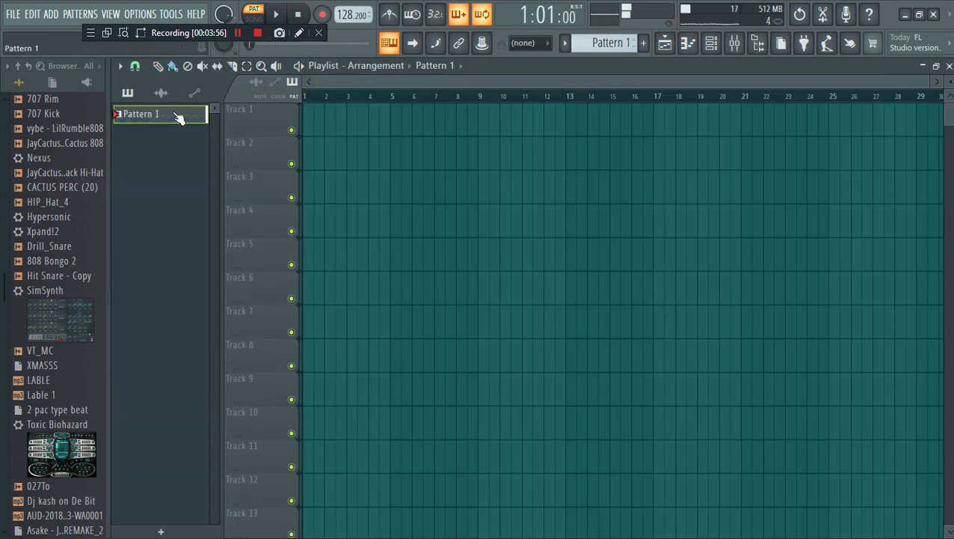
right_click(150, 110)
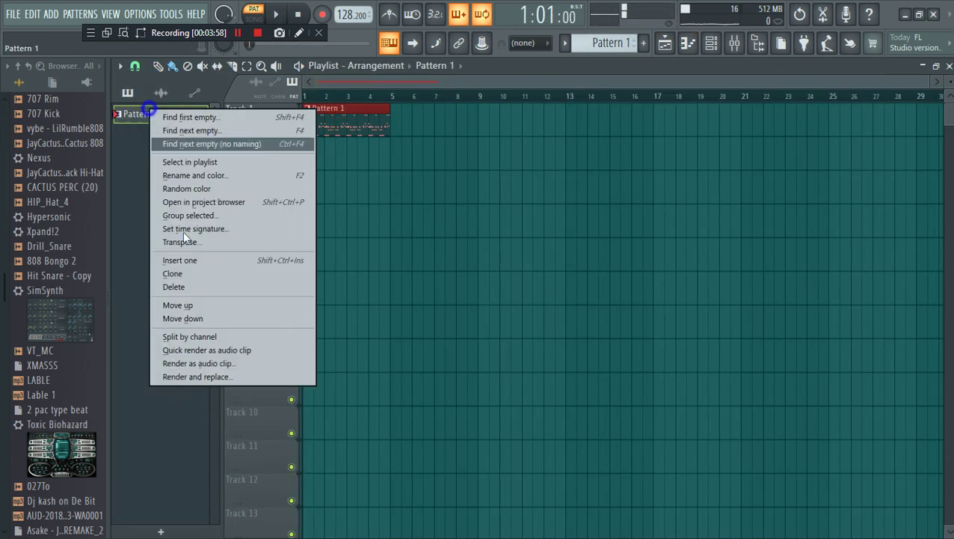
left_click(198, 337)
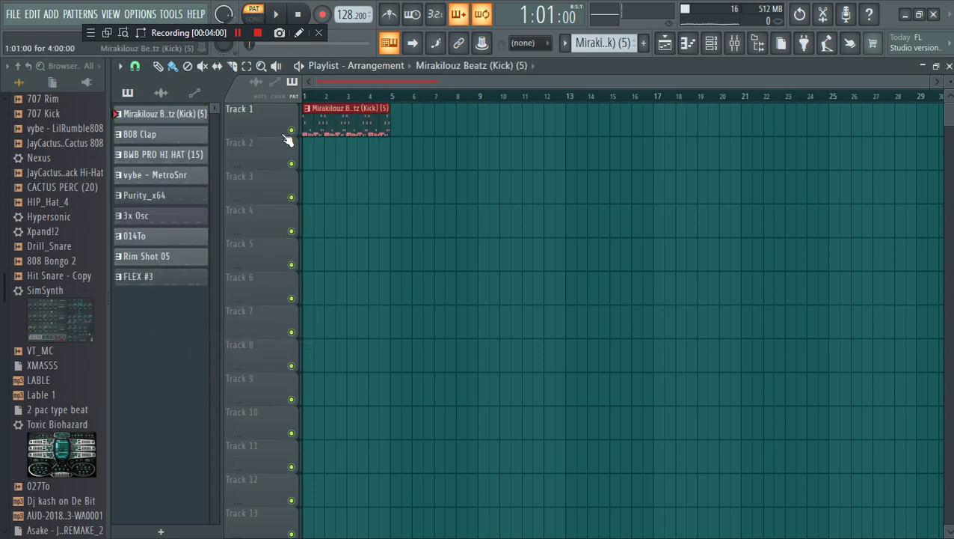
Select all the split patterns, place them as clips at bar 5 on Tracks 1 to 9, and play the song
left_click(147, 276, "shift")
left_click_drag(187, 132, 386, 115)
key("space")
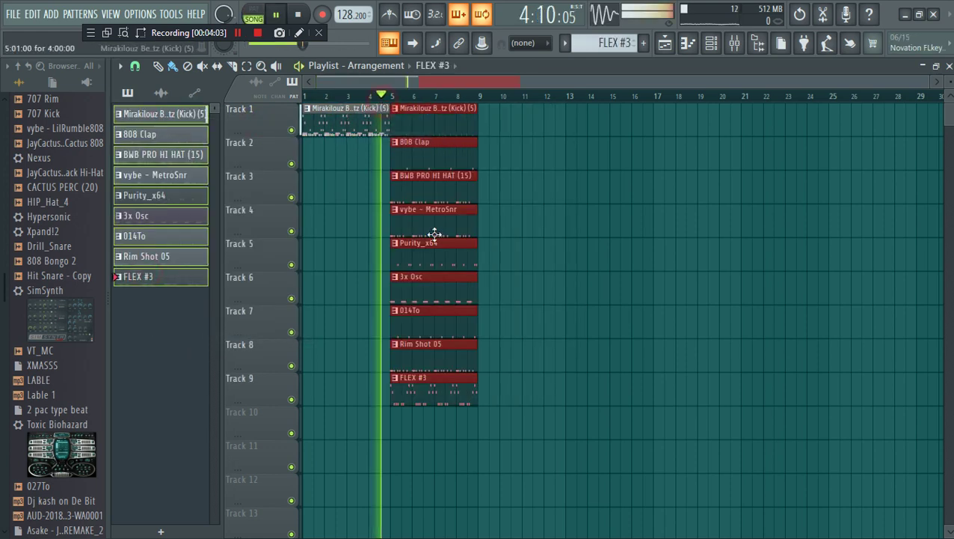
Delete the FLEX #3, 3x Osc and Purity_x64 clips at bar 5 and stop playback
right_click(434, 386)
right_click(436, 242)
key("ctrl+z")
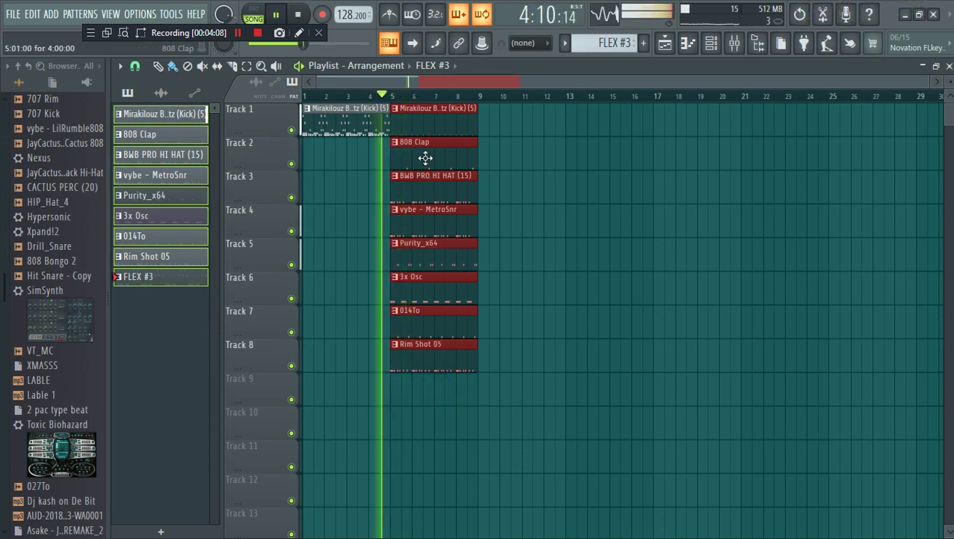
right_click(428, 286)
right_click(554, 285)
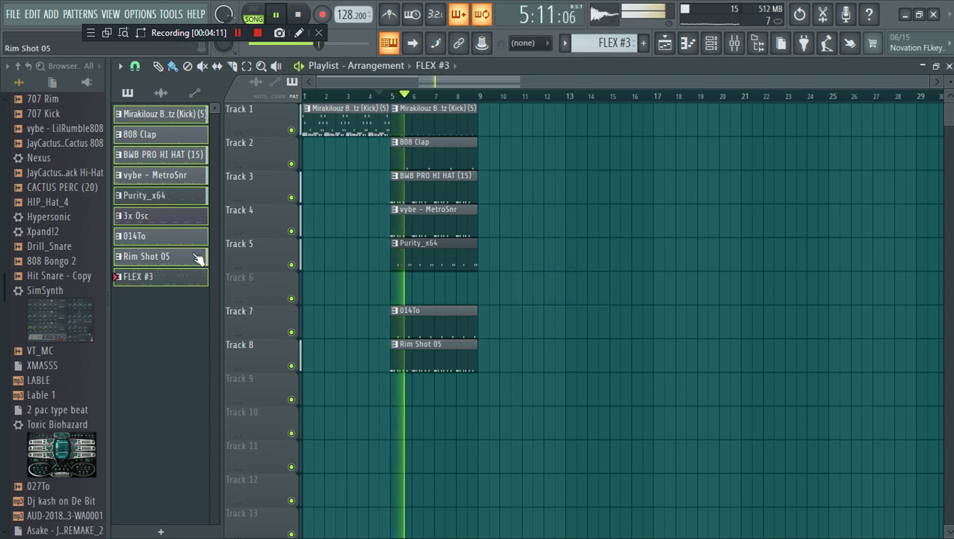
right_click(429, 262)
key("space")
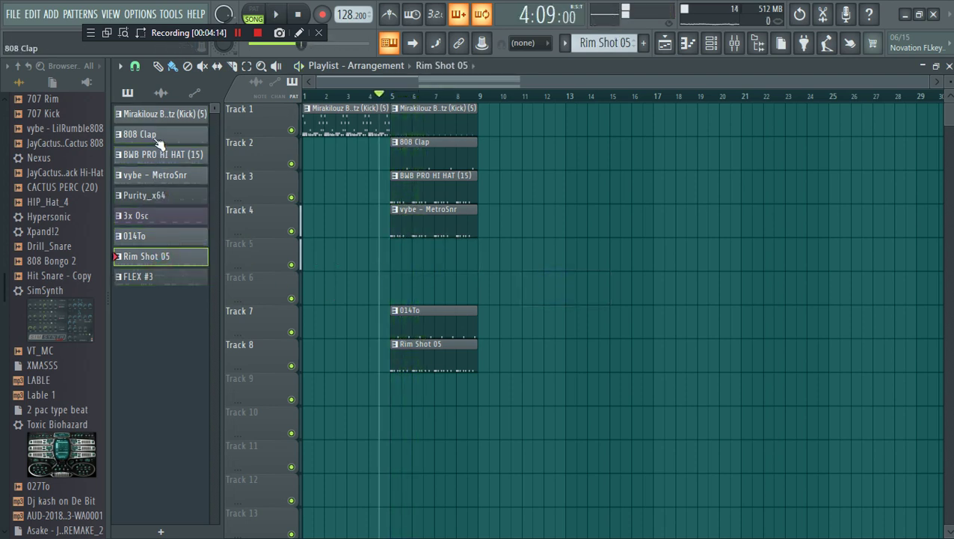
Play the song and unmute the 014To channel in the channel rack
key("space")
left_click(711, 43)
scroll(619, 42, "up", 1)
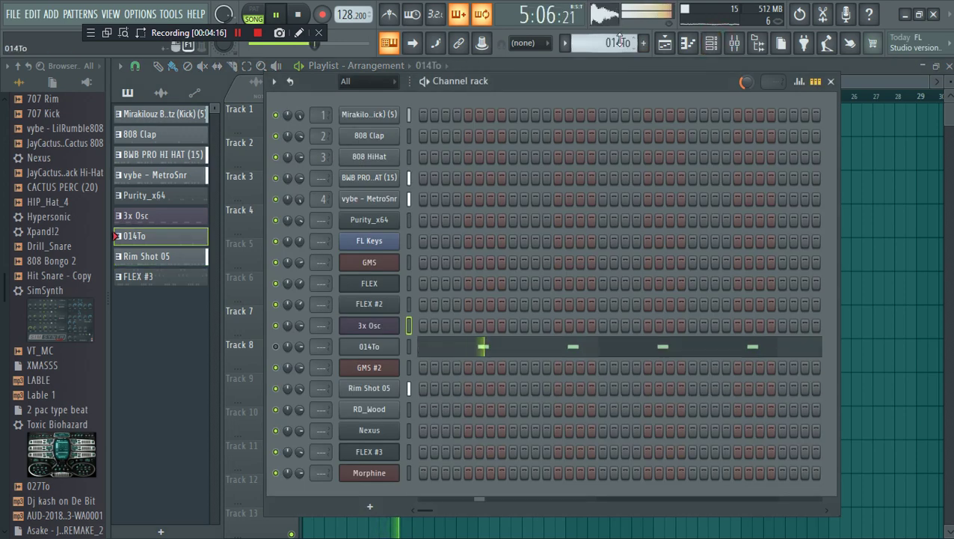
key("F6")
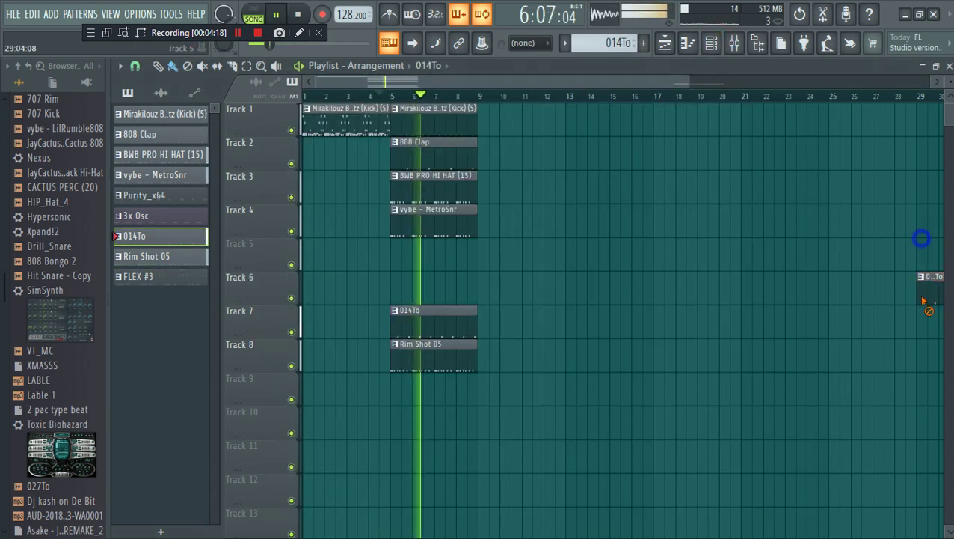
Duplicate the clips in bars 5 to 8 into bars 9 to 12 and restart playback
left_click_drag(532, 402, 515, 129)
left_click(582, 132)
right_click(632, 126)
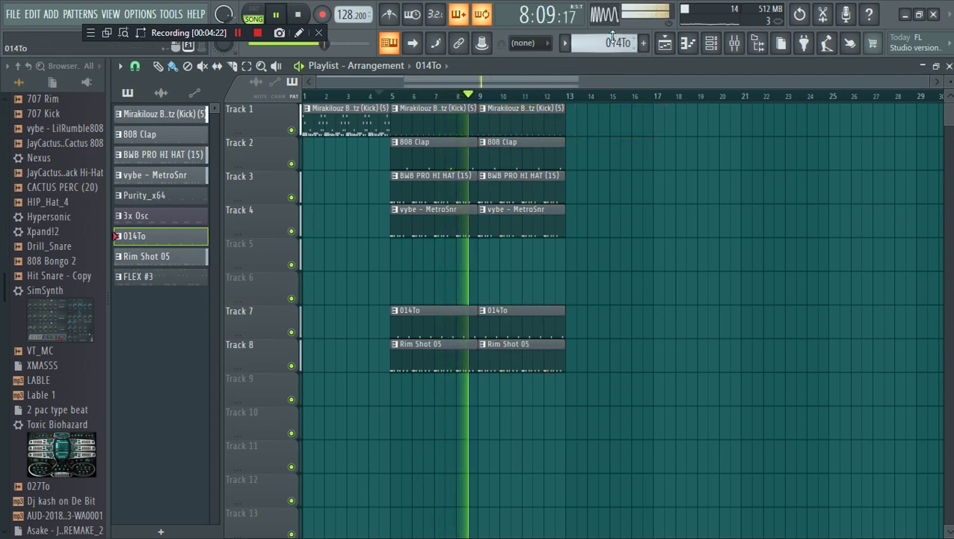
key("space")
Switch to the new empty Pattern 10 and place its clip at bar 5 of Track 9 in the playlist
scroll(625, 43, "down", 1)
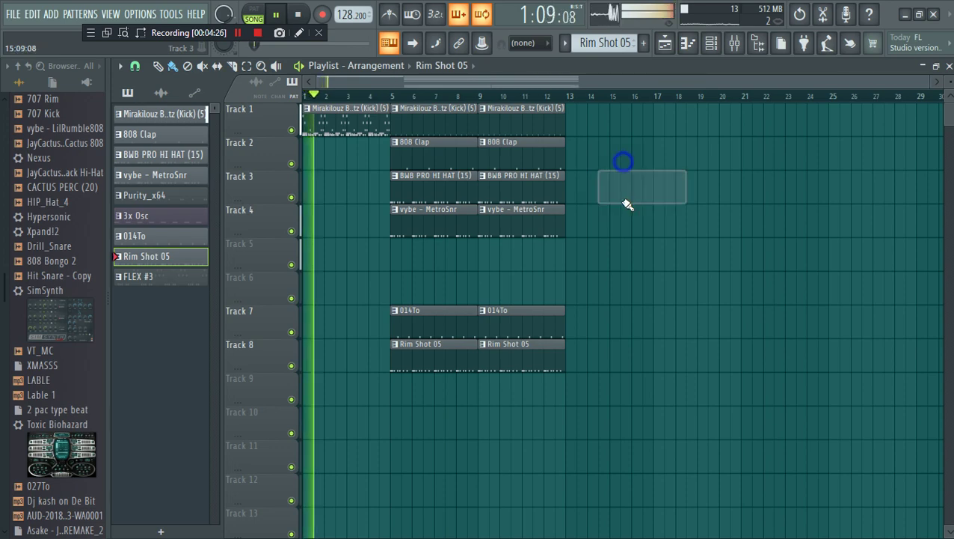
left_click(665, 43)
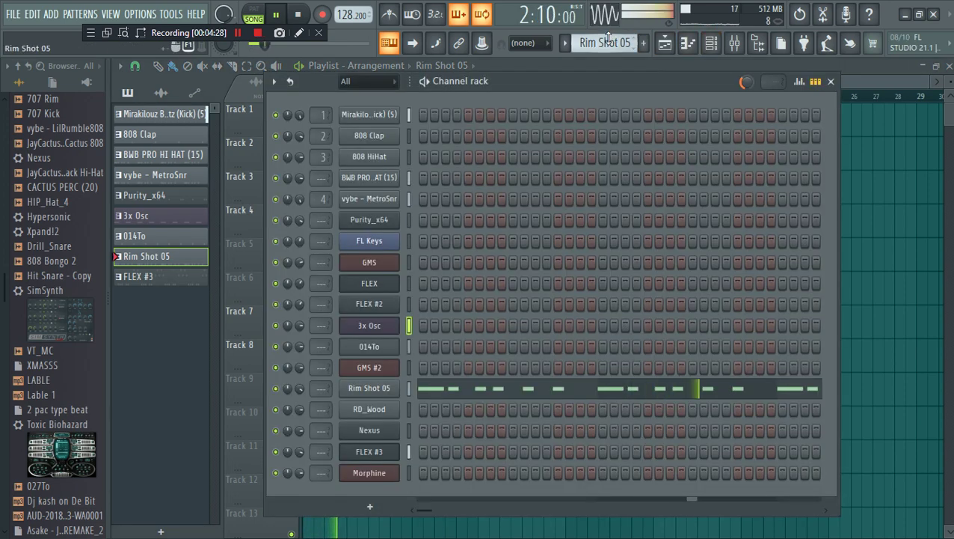
scroll(607, 39, "down", 2)
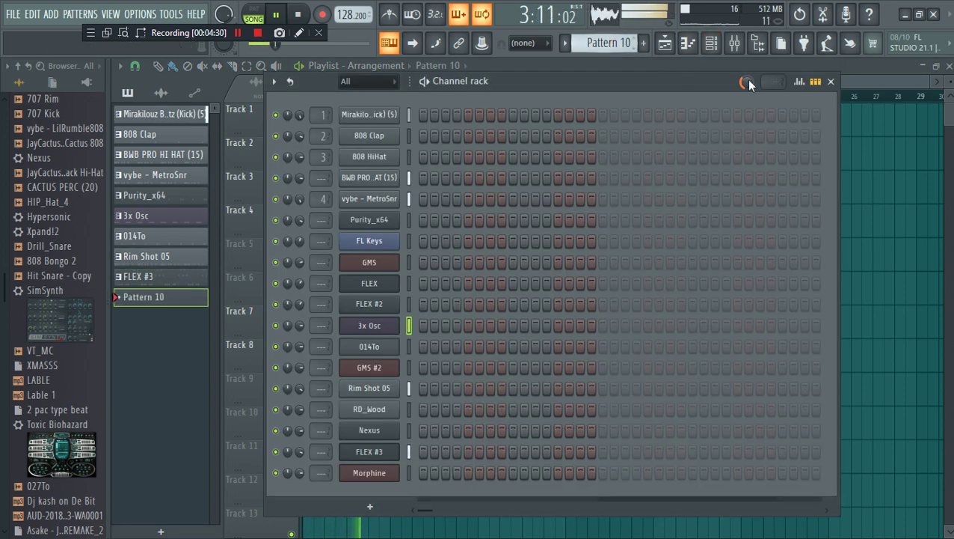
left_click(872, 78)
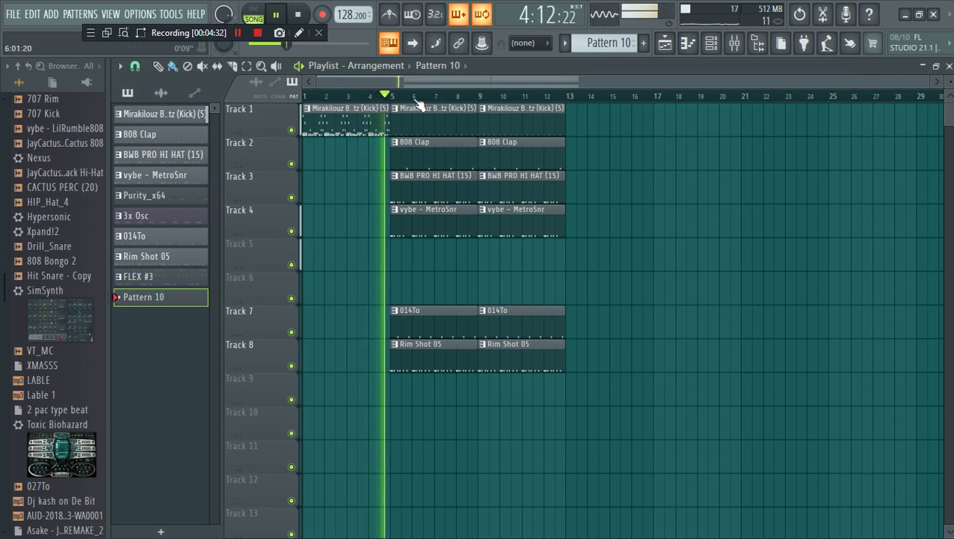
key("space")
left_click(394, 388)
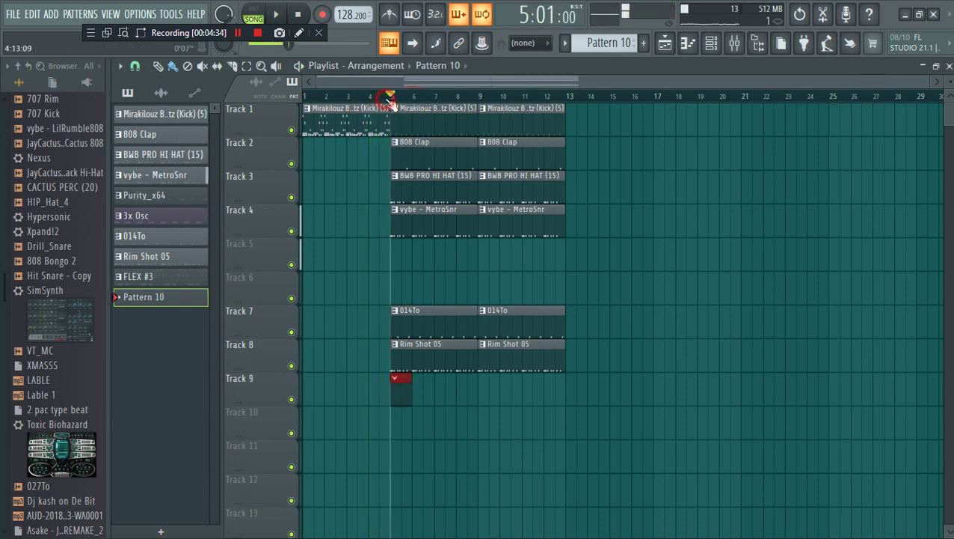
Open the existing FL Keys channel of Pattern 10 in the piano roll
left_click(716, 45)
right_click(392, 253)
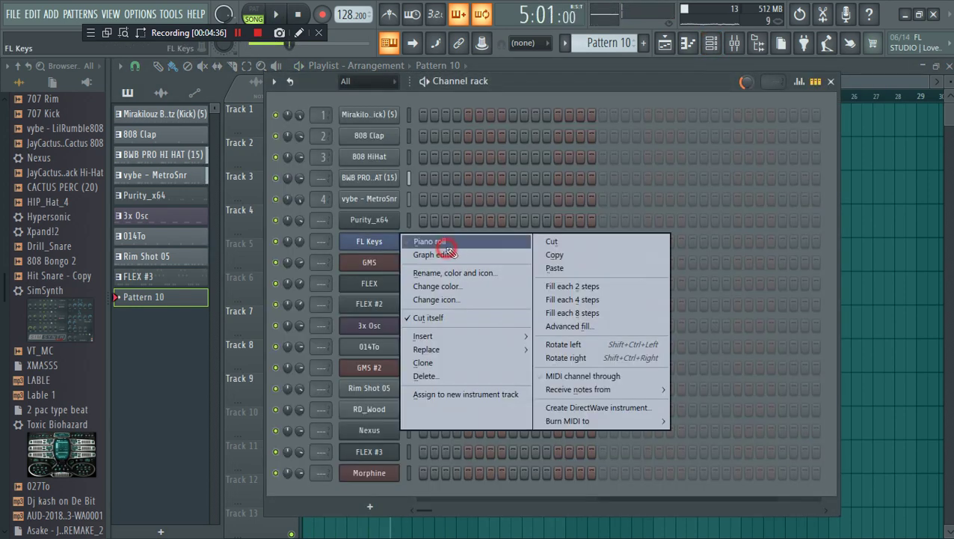
left_click(442, 241)
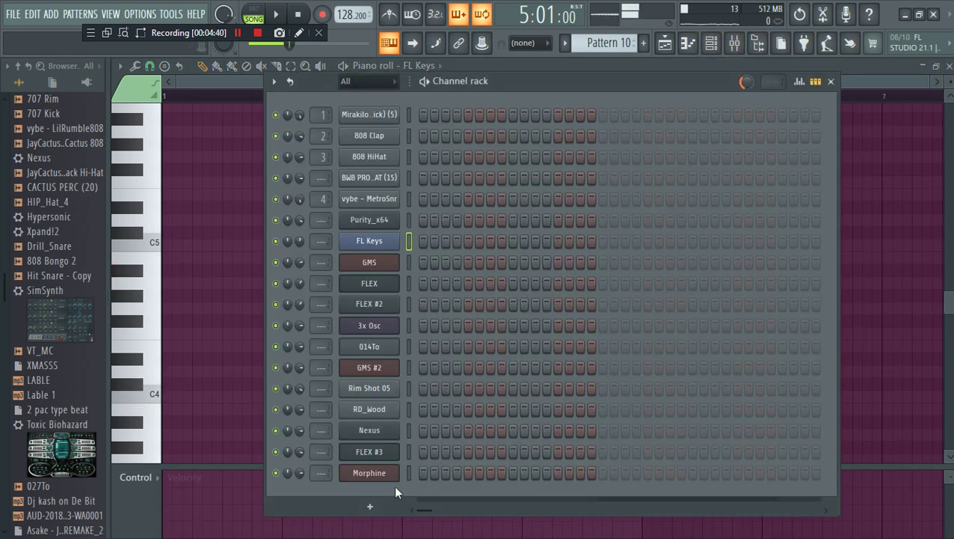
Add another FL Keys instrument to the channel rack and open the new channel in the piano roll
left_click(383, 503)
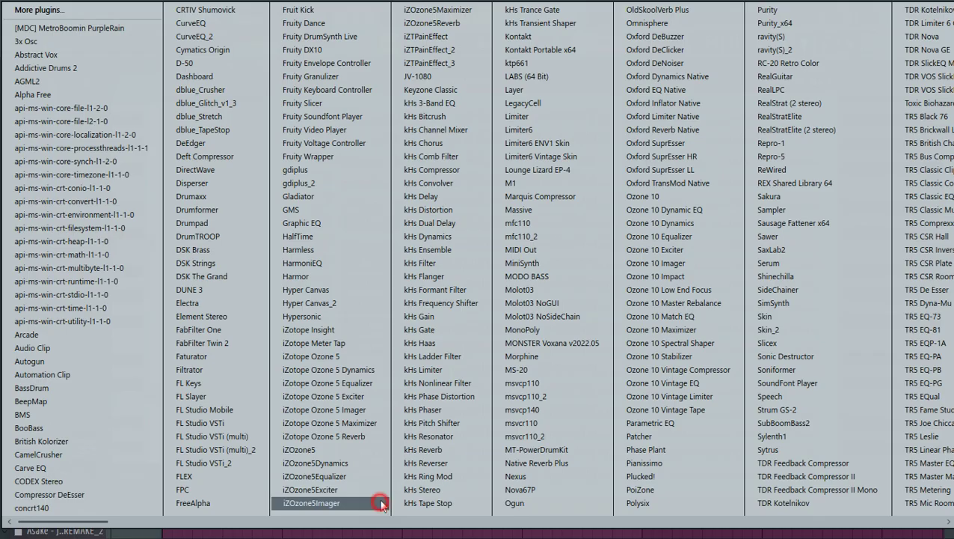
left_click(189, 383)
left_click(583, 84)
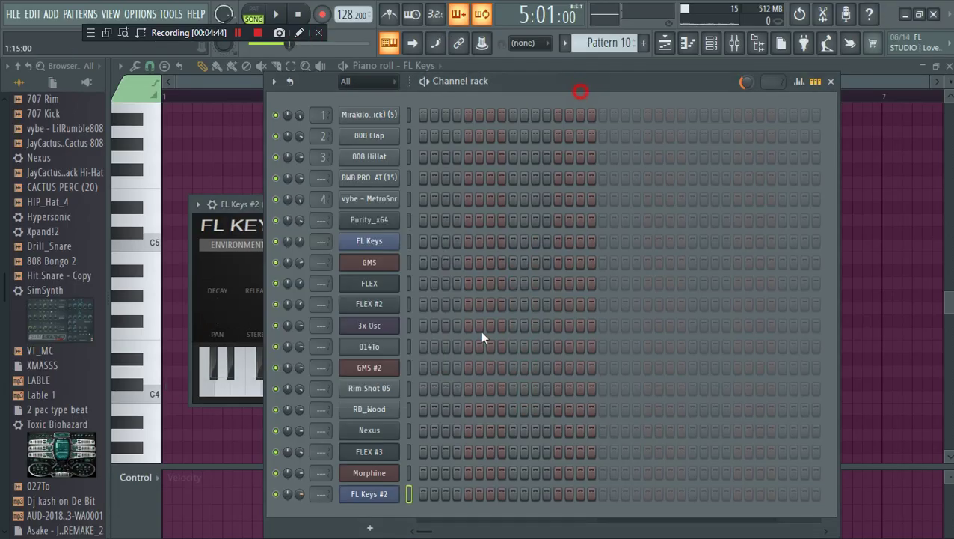
key("space")
right_click(381, 494)
left_click(440, 338)
Place the root notes A4, E4, B4 and C#5 in bars 1 to 4, each with a length of 15:16
key("space")
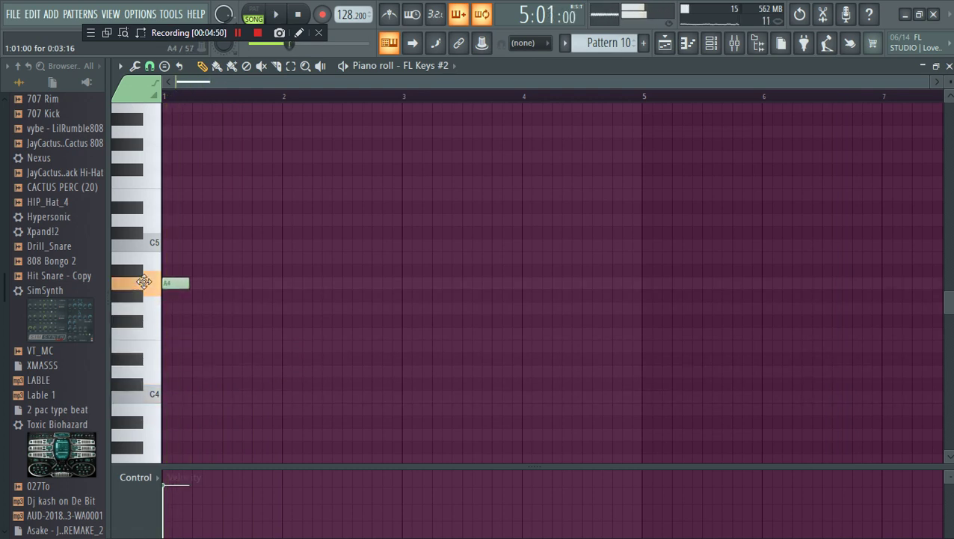
key("space")
left_click_drag(189, 284, 282, 386)
key("space")
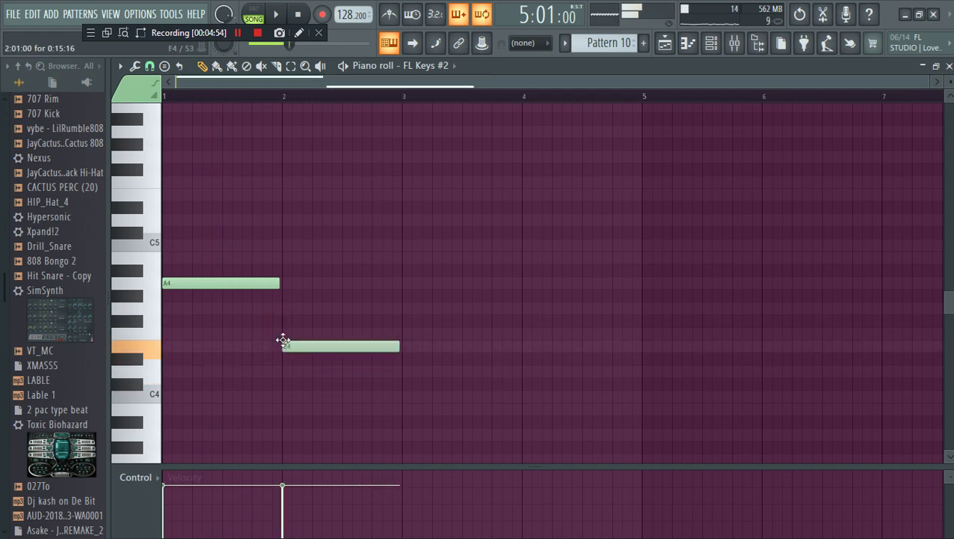
left_click_drag(403, 242, 404, 257)
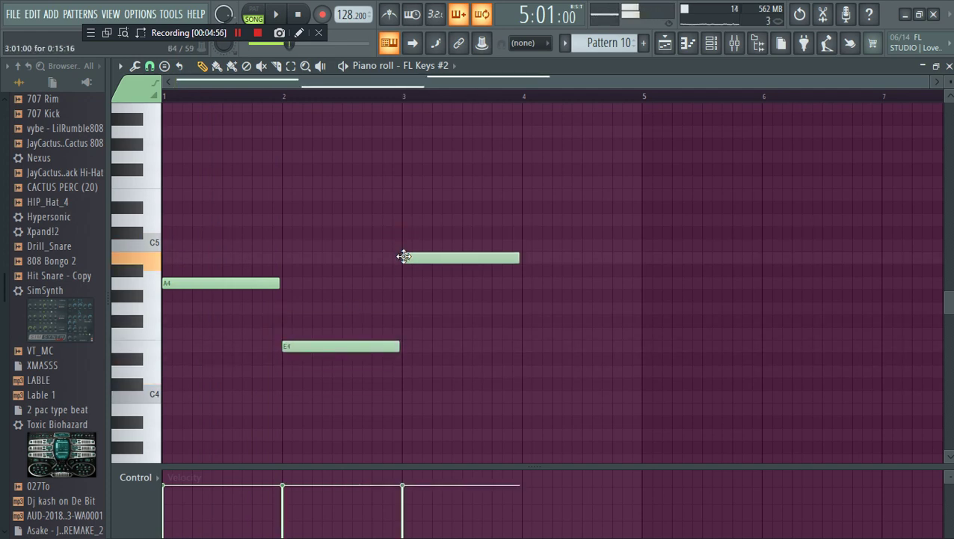
left_click_drag(528, 216, 516, 235)
Stack C#5 and E5 above the A4 in bar 1, and G#4 and B4 above the E4 in bar 2
left_click(164, 234)
key("space")
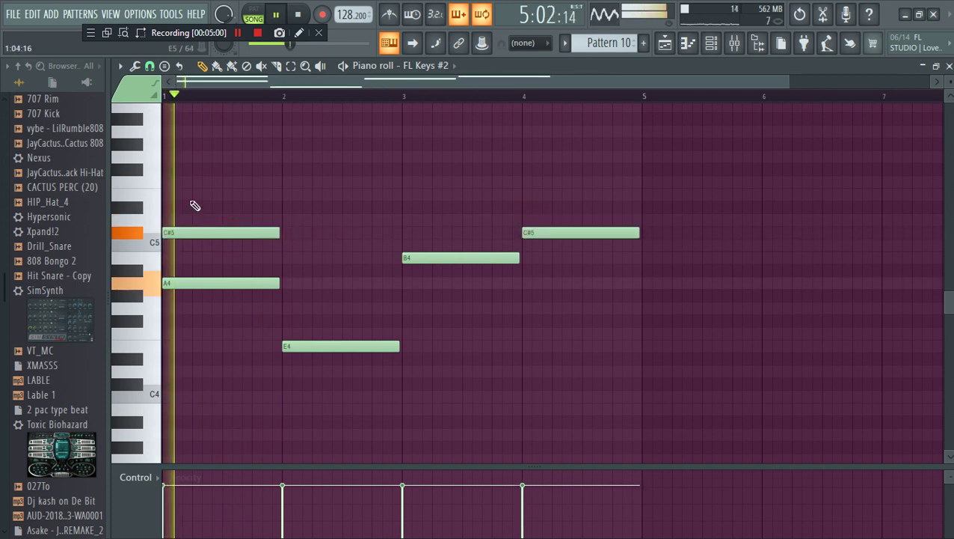
left_click(166, 195)
key("space")
key("space")
left_click(287, 296)
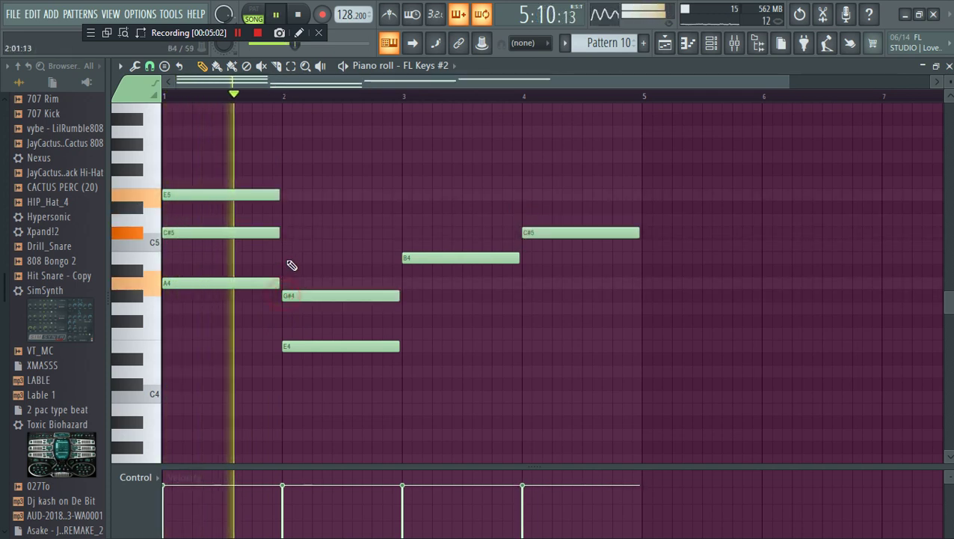
left_click(285, 258)
Stack D#5 and F#5 above the B4 in bar 3, and E5 and G#5 above the C#5 in bar 4
left_click(406, 208)
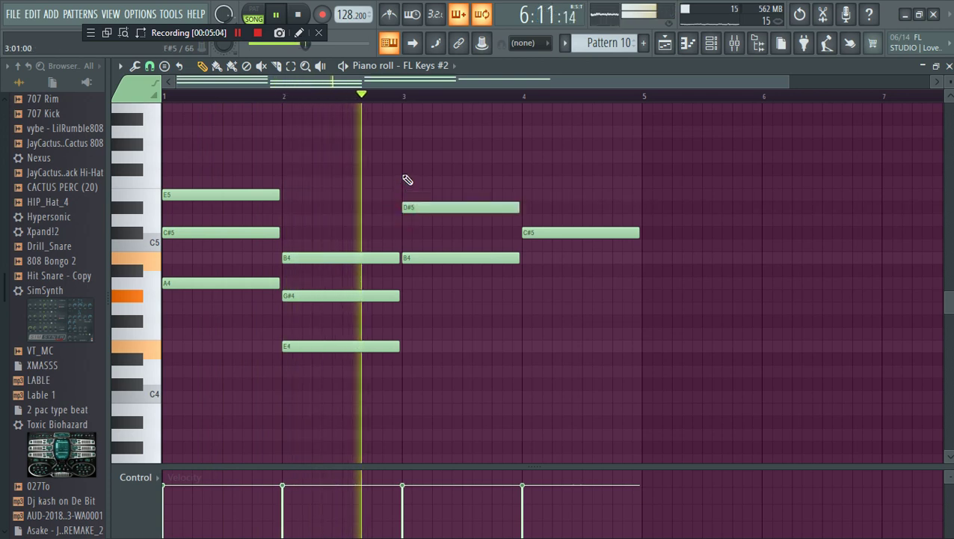
left_click(406, 169)
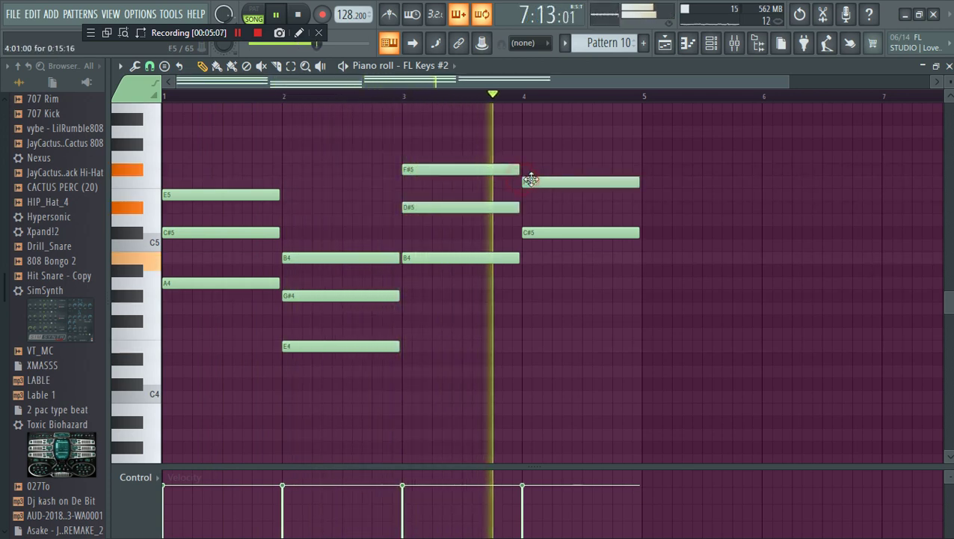
key("space")
left_click(526, 195)
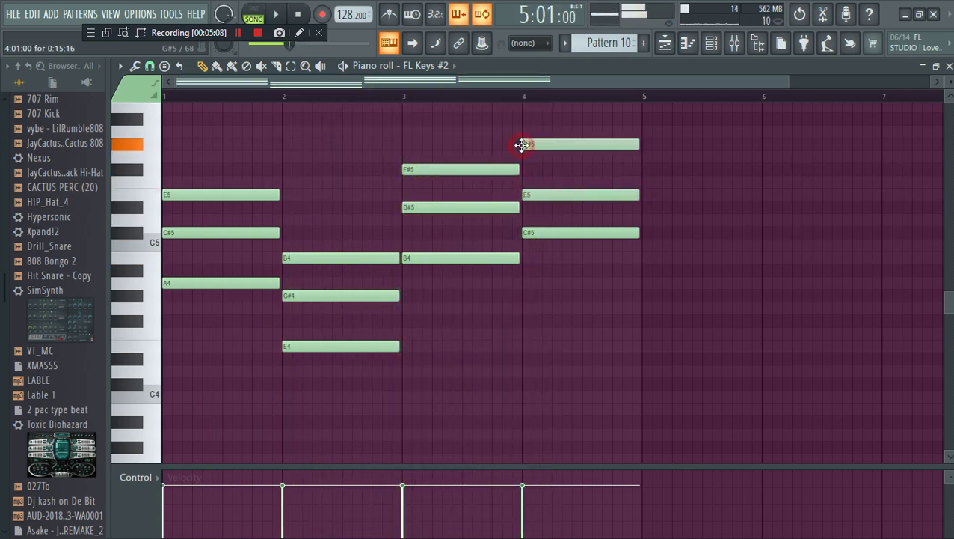
Play the song from bar 5 and view the Pattern 10 clip in the playlist
key("space")
left_click(712, 46)
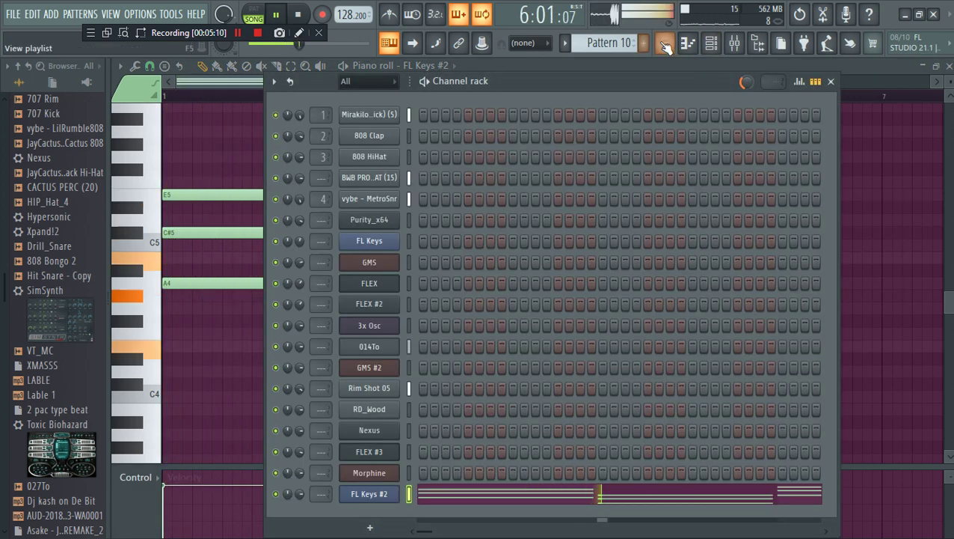
left_click(665, 47)
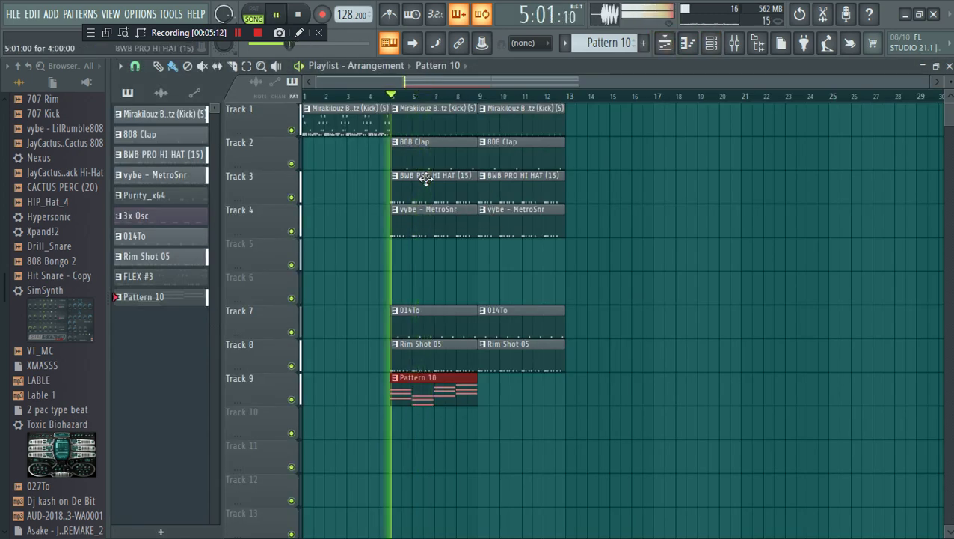
Add a Hypersonic channel and load the Soft Legato Strings patch from its Strings category
left_click(711, 46)
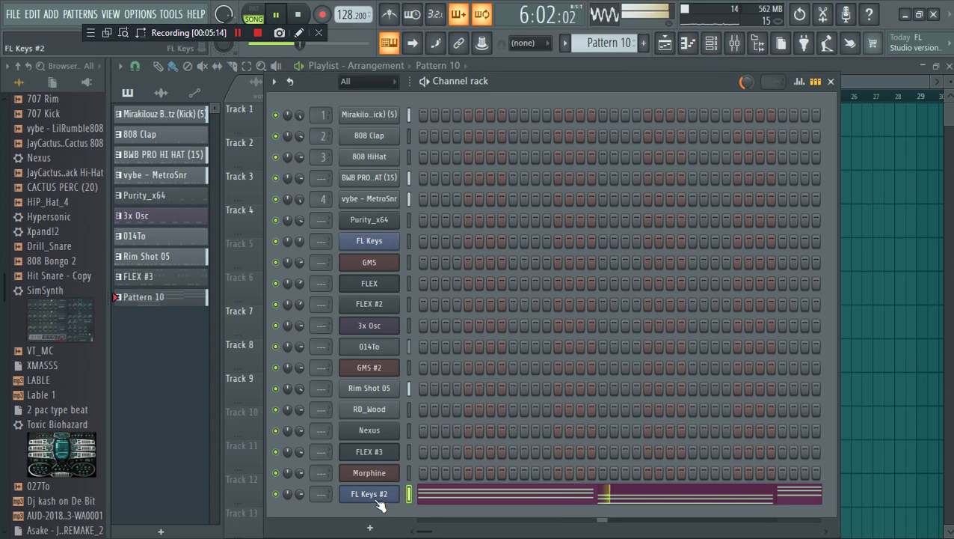
left_click(380, 527)
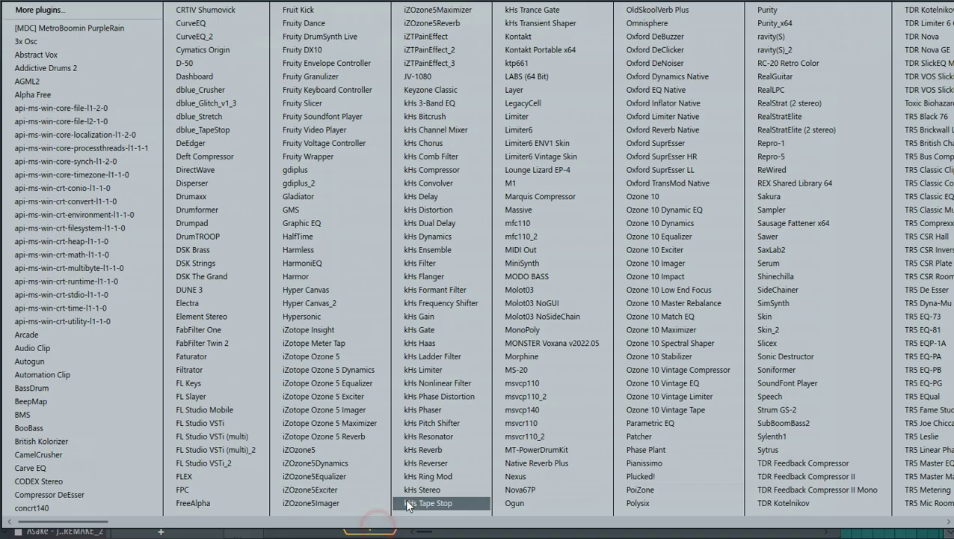
left_click(319, 317)
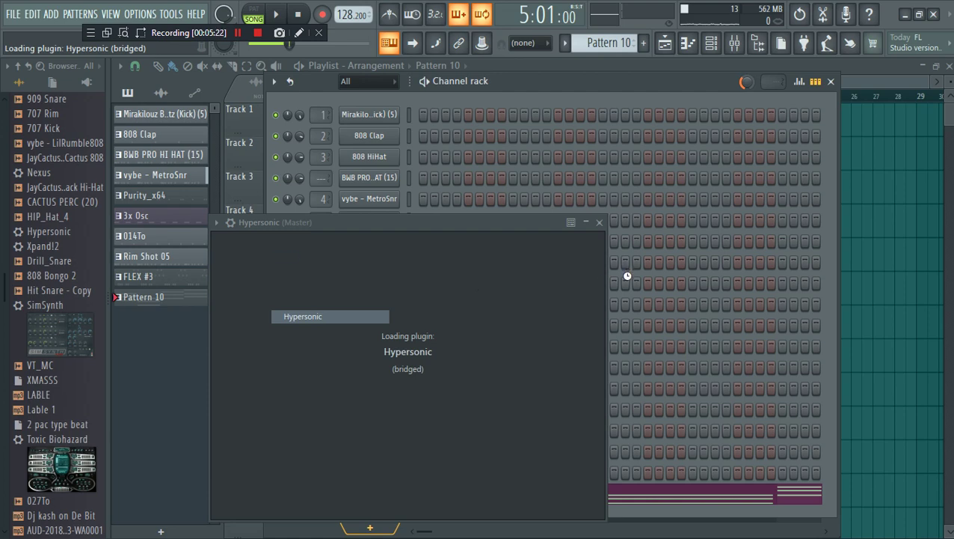
left_click_drag(718, 318, 716, 388)
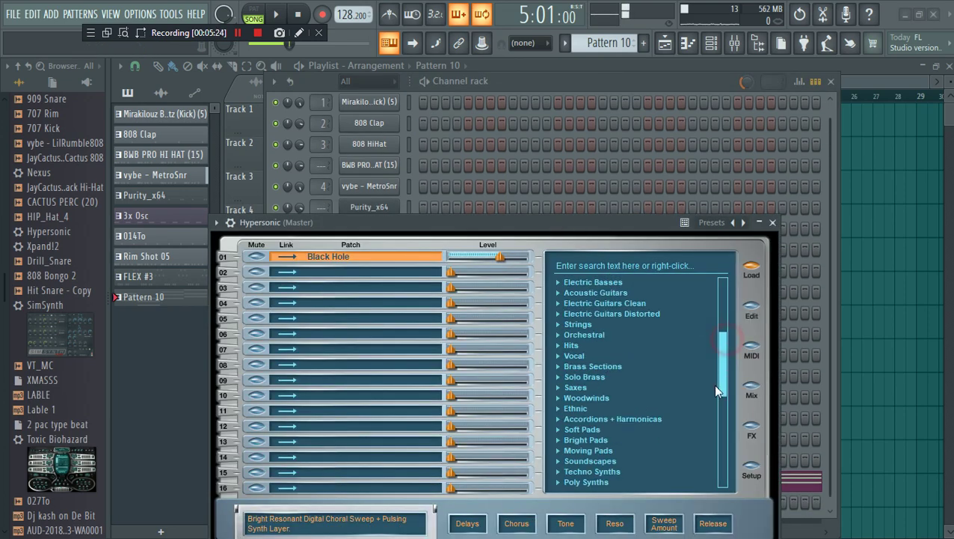
left_click(582, 326)
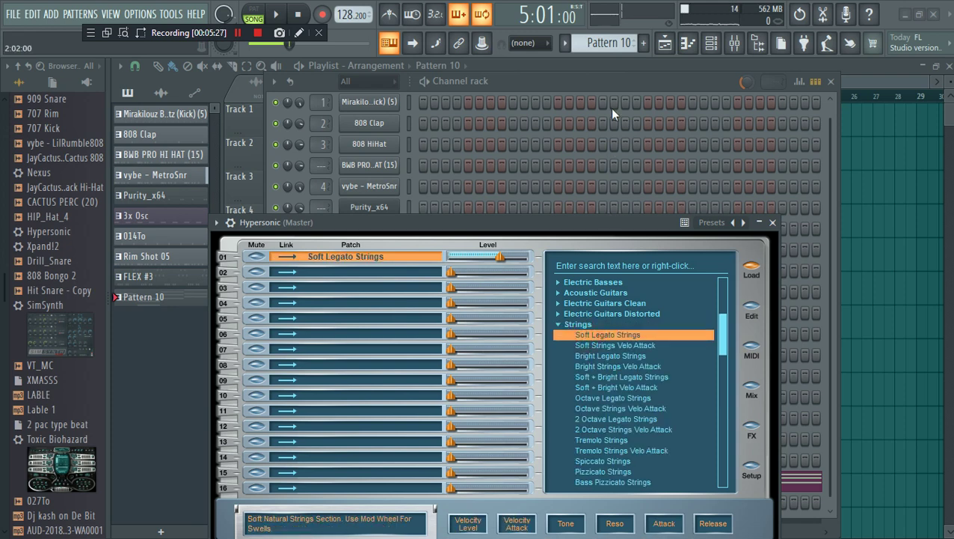
Copy the chord notes from the FL Keys #2 channel to the Hypersonic channel
left_click(617, 81)
right_click(367, 483)
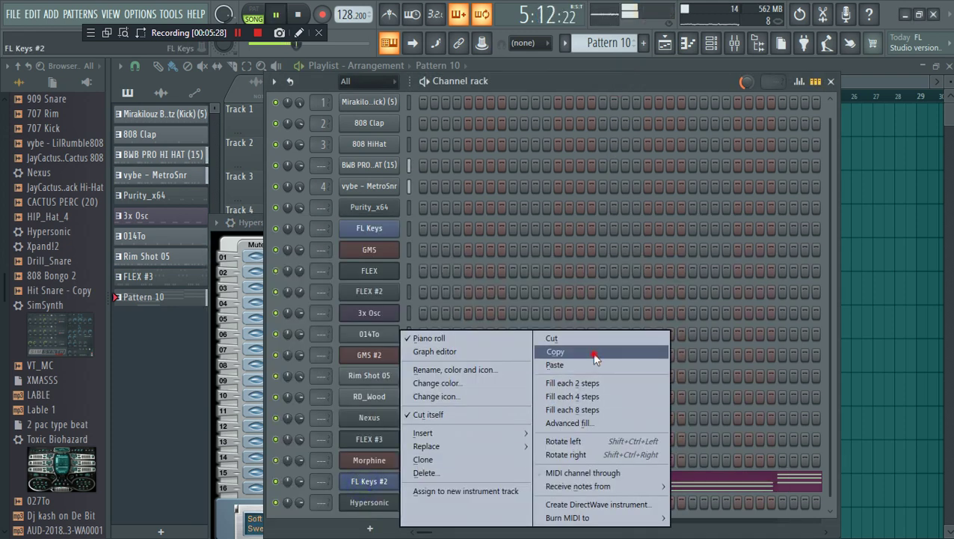
left_click(555, 351)
right_click(369, 502)
left_click(590, 366)
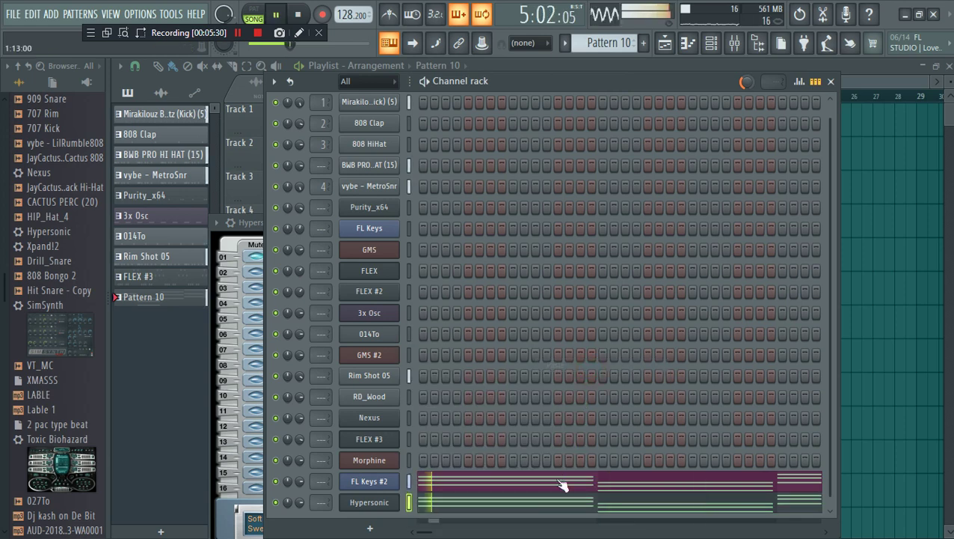
Lengthen the Hypersonic chord notes in bars 1 to 3 to meet the following chord, removing the stray B4 after bar 5
left_click(578, 500)
left_click(673, 256)
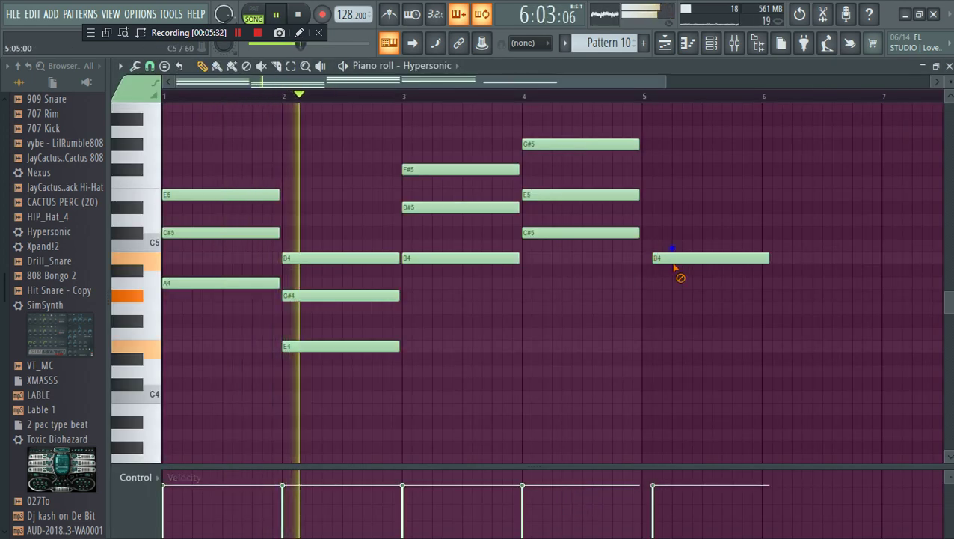
right_click(673, 253)
key("ctrl+a")
scroll(625, 306, "up", 2)
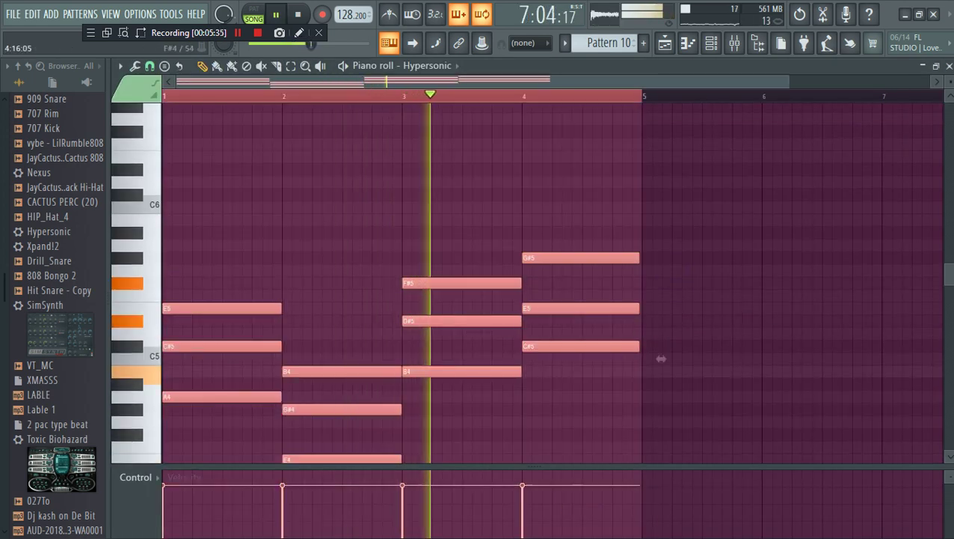
left_click(682, 259)
right_click(695, 256)
Play the playlist arrangement from just before bar 5 to hear the strings with the drums, keeping all clips in place
left_click(665, 43)
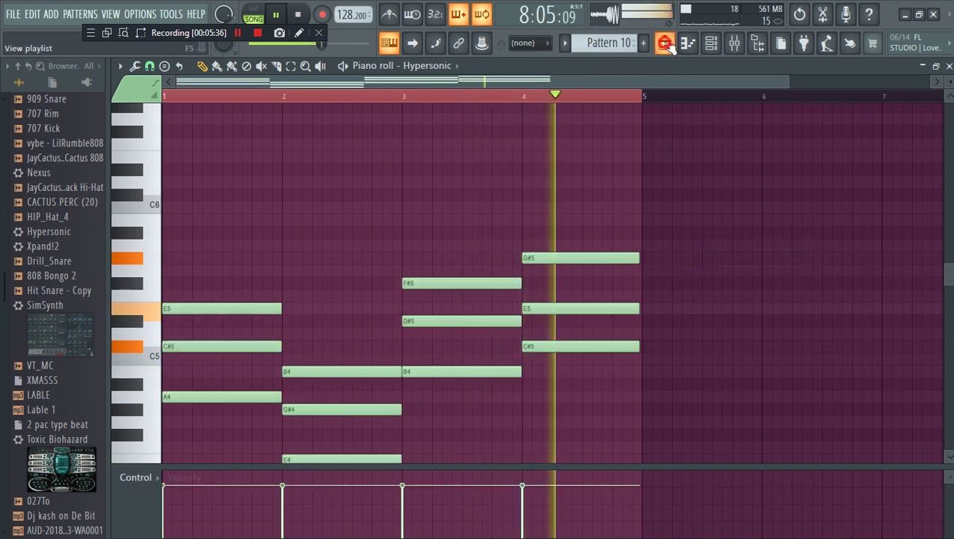
key("space")
key("space")
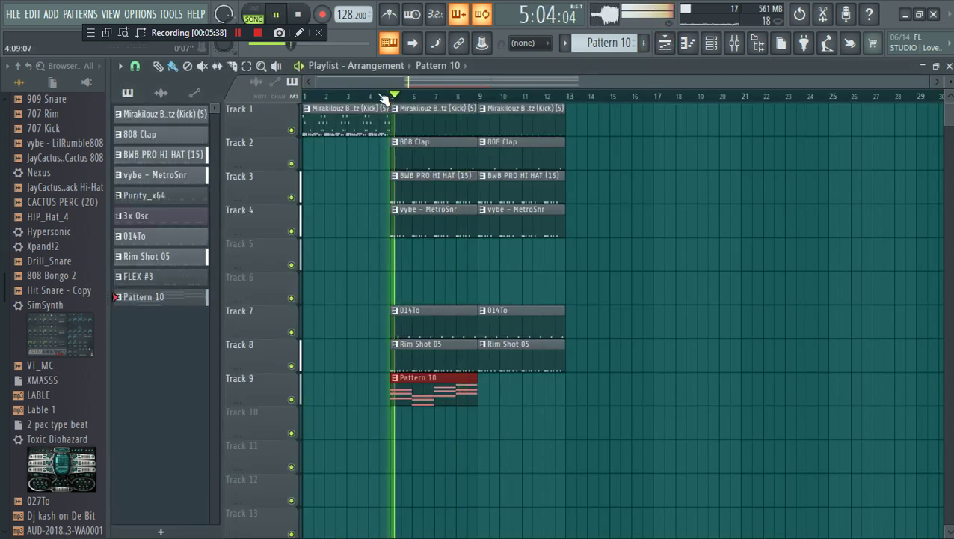
right_click(430, 192)
key("ctrl+z")
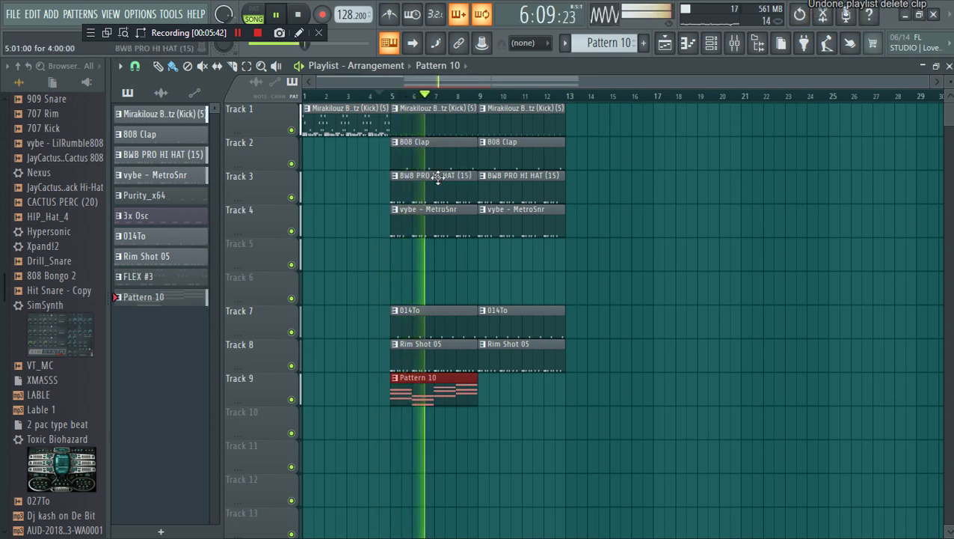
key("space")
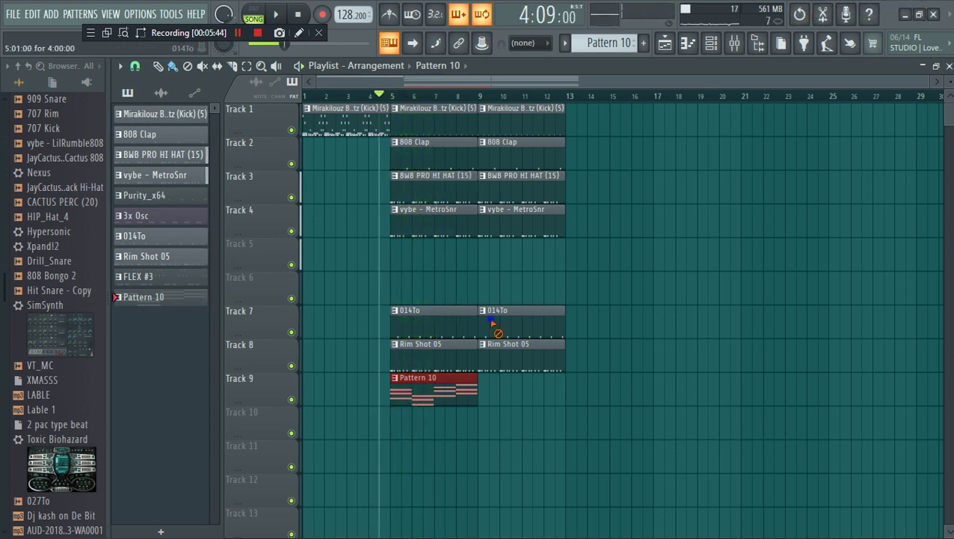
key("space")
Place a C#5 note at the start of bar 1 in the Morphine piano roll, with a length of 2:08
left_click(711, 44)
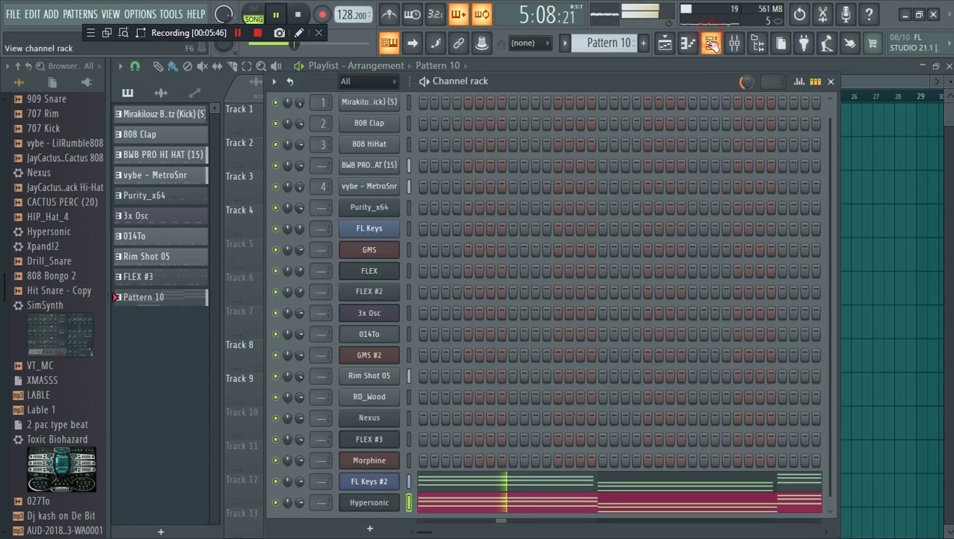
right_click(387, 461)
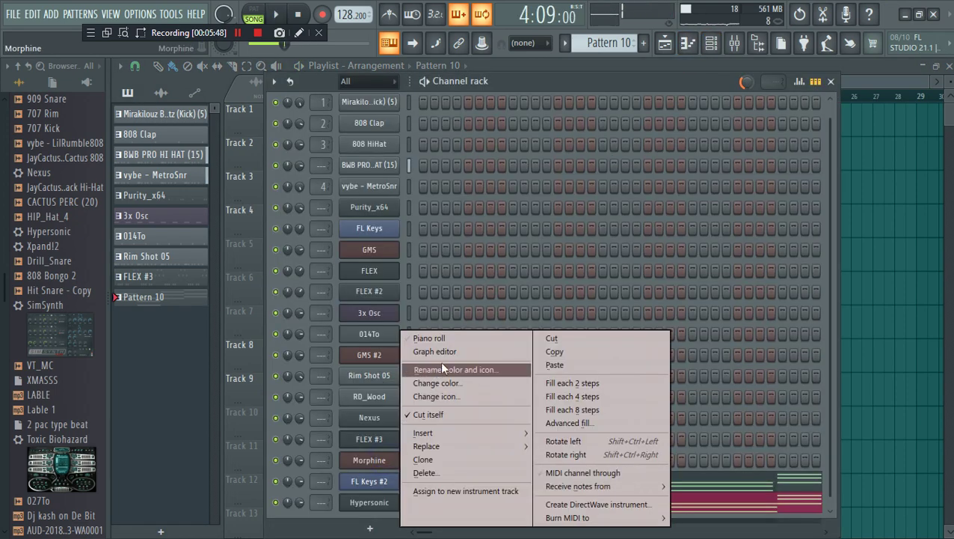
left_click(450, 338)
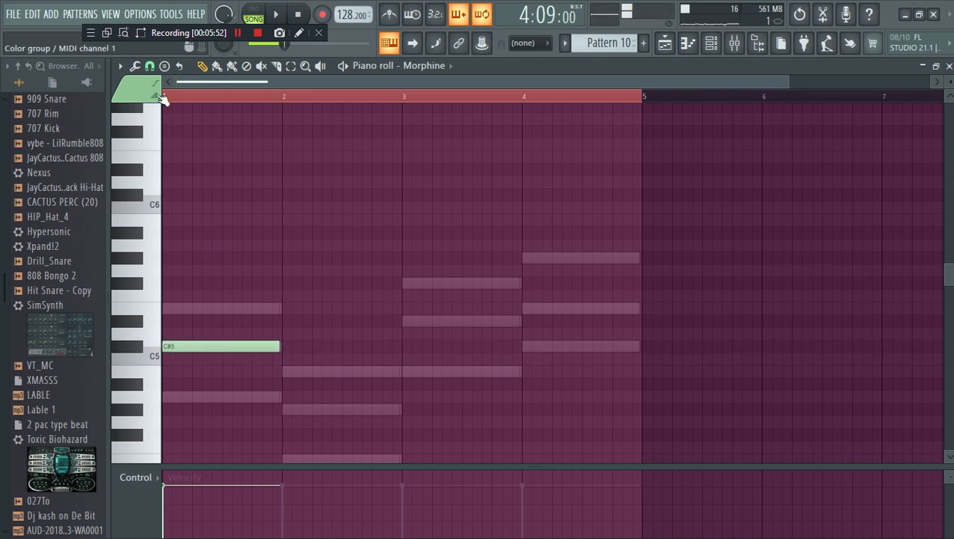
key("space")
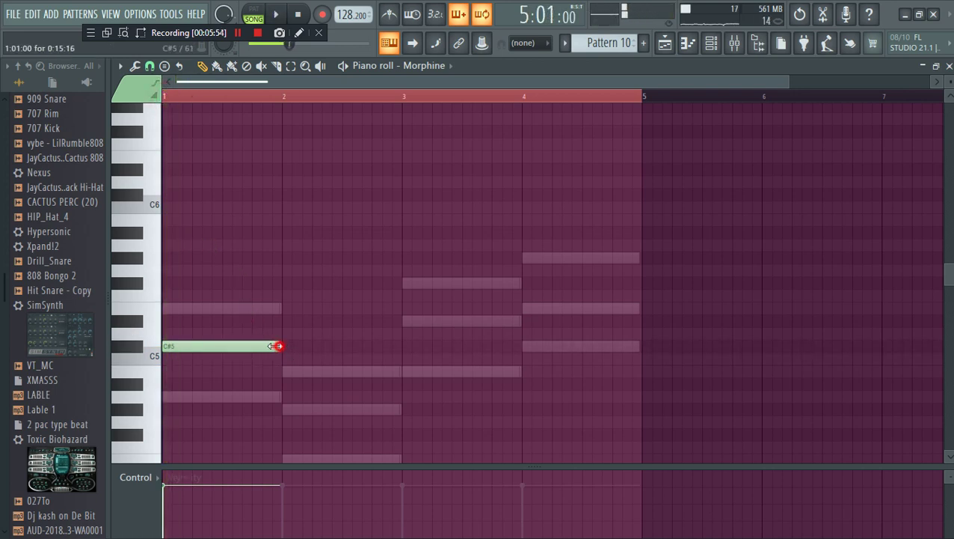
left_click_drag(181, 347, 175, 344)
key("space")
Try an E5 note with a length of 2:08 just after the C#5 in bar 1
left_click(185, 309)
key("space")
left_click_drag(189, 310, 178, 310)
key("space")
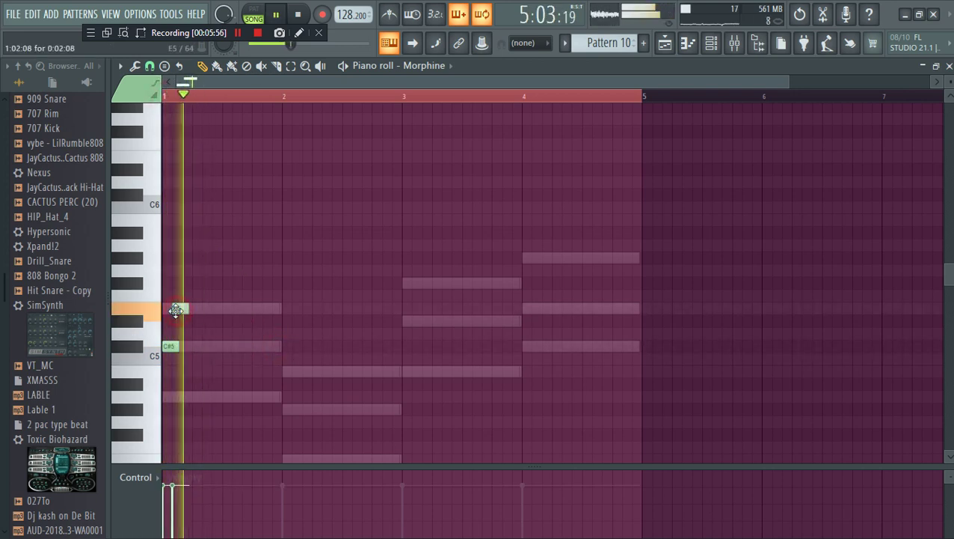
key("space")
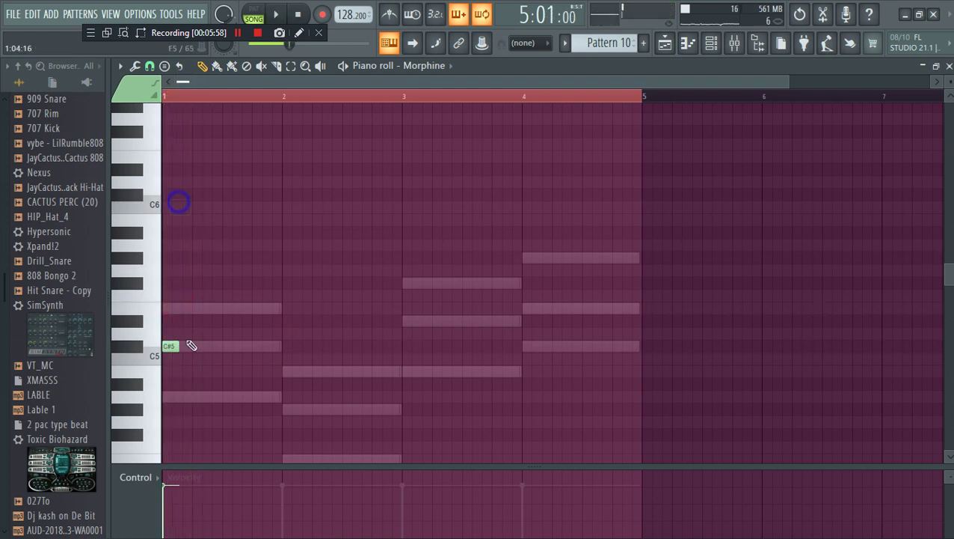
key("space")
Copy the FL Keys #2 chords to the 808 HiHat channel and duplicate them there one octave higher
left_click(711, 42)
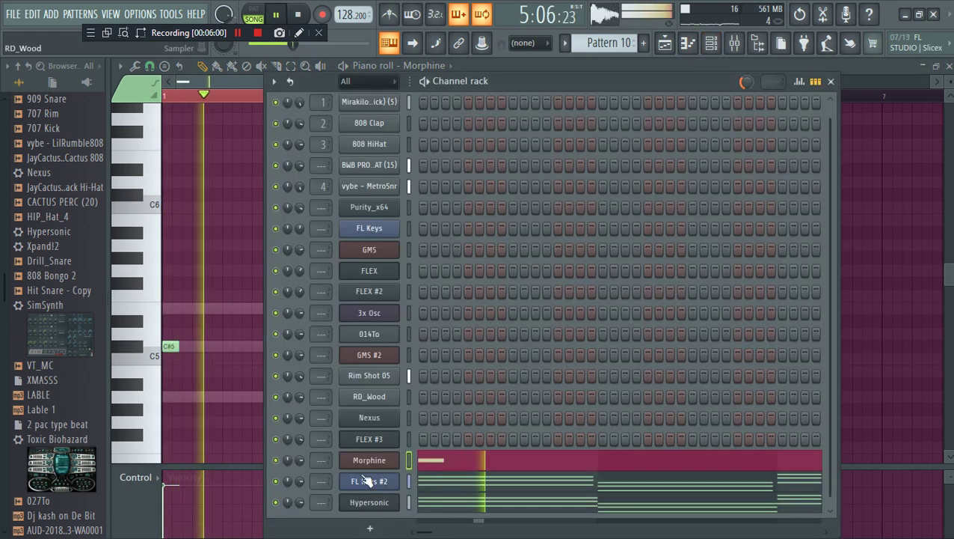
right_click(371, 482)
left_click(558, 362)
scroll(429, 219, "up", 1)
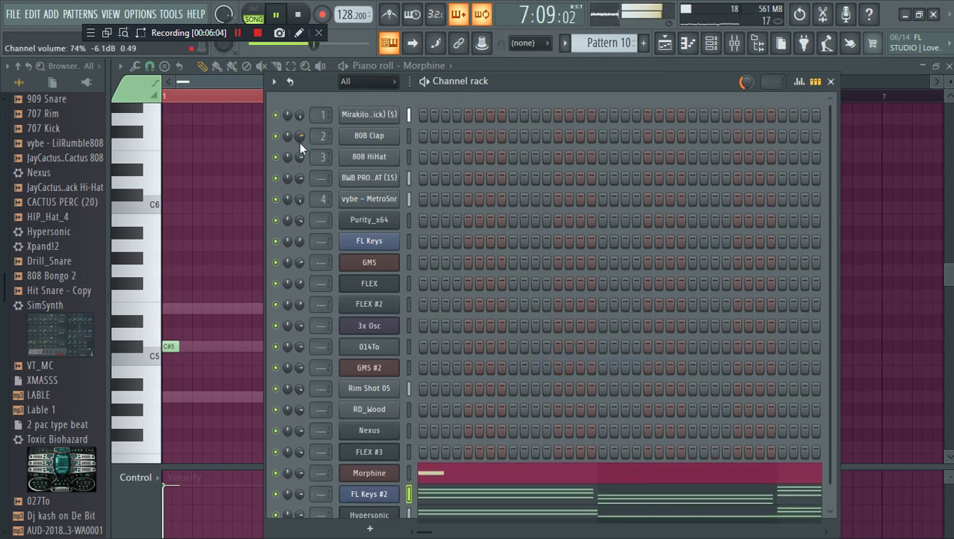
right_click(387, 156)
left_click(588, 184)
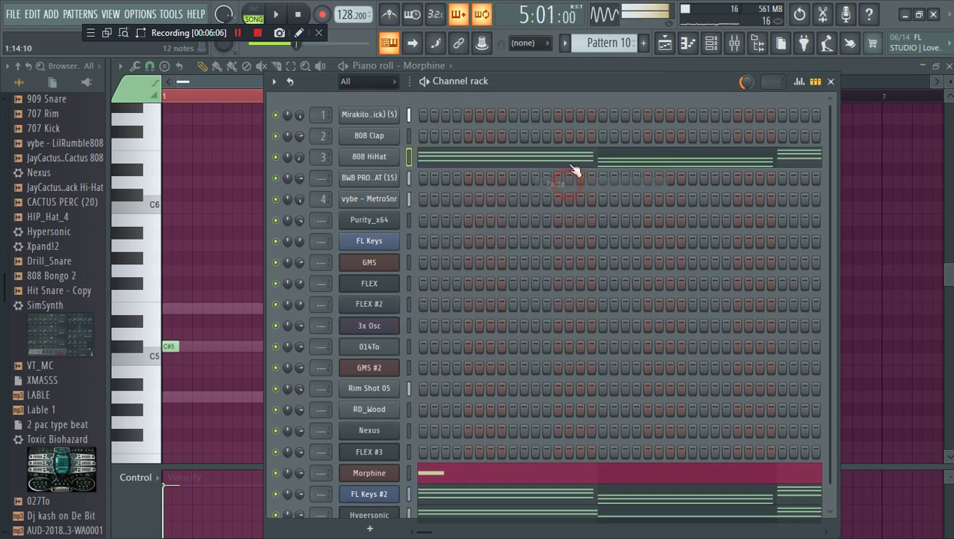
key("F6")
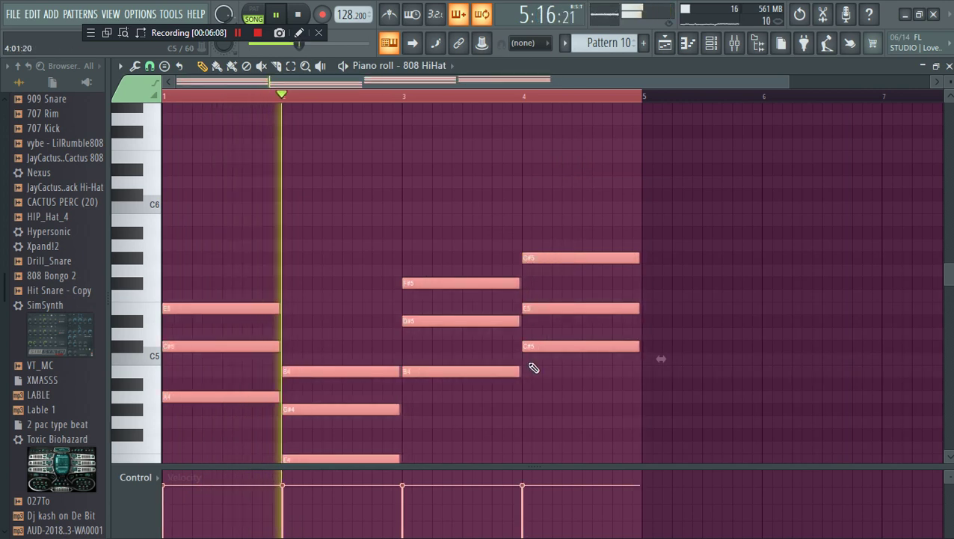
key("ctrl+Up")
Add an A5 of length 2:08 at 1:02:08 in Morphine and duplicate the C#5 and A5 pair to mid-bar 1
left_click(712, 44)
key("space")
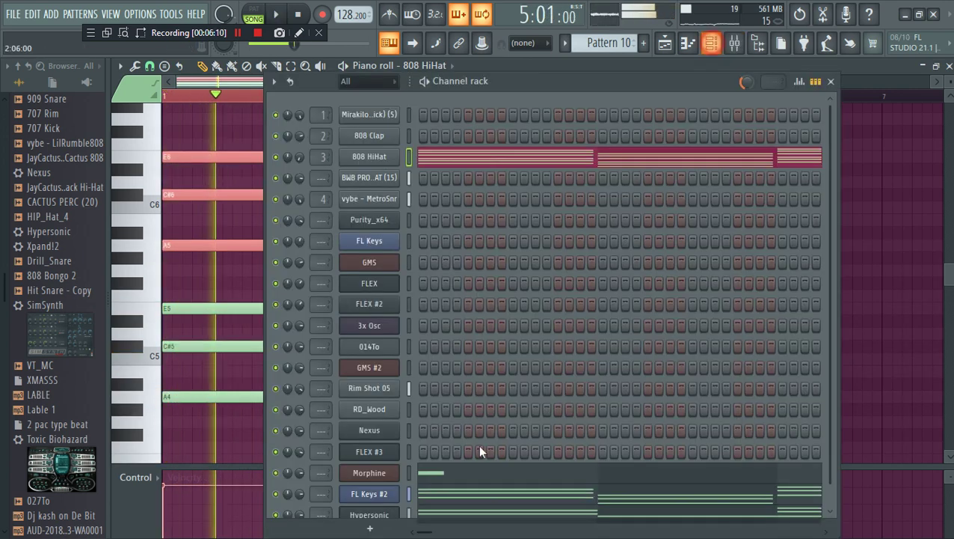
left_click(465, 479)
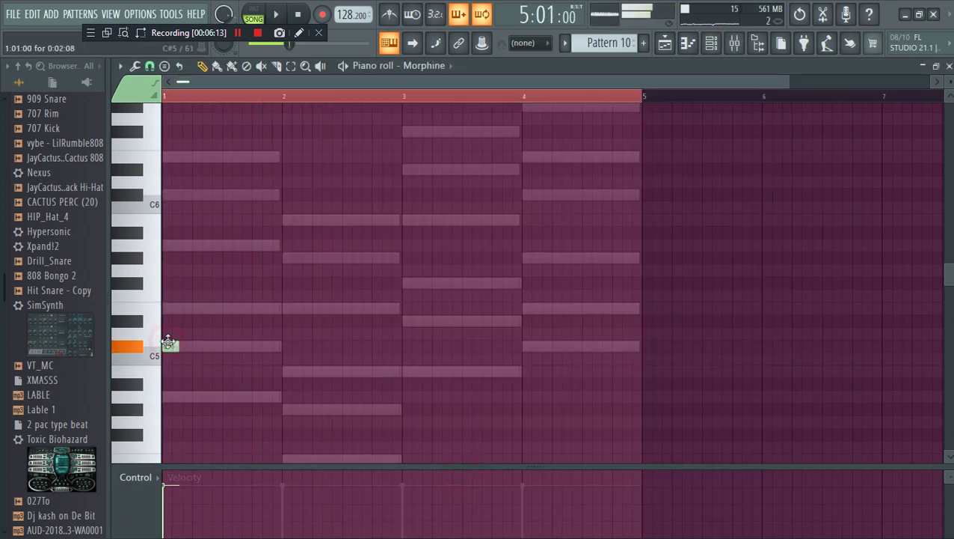
left_click_drag(180, 253, 169, 252)
key("space")
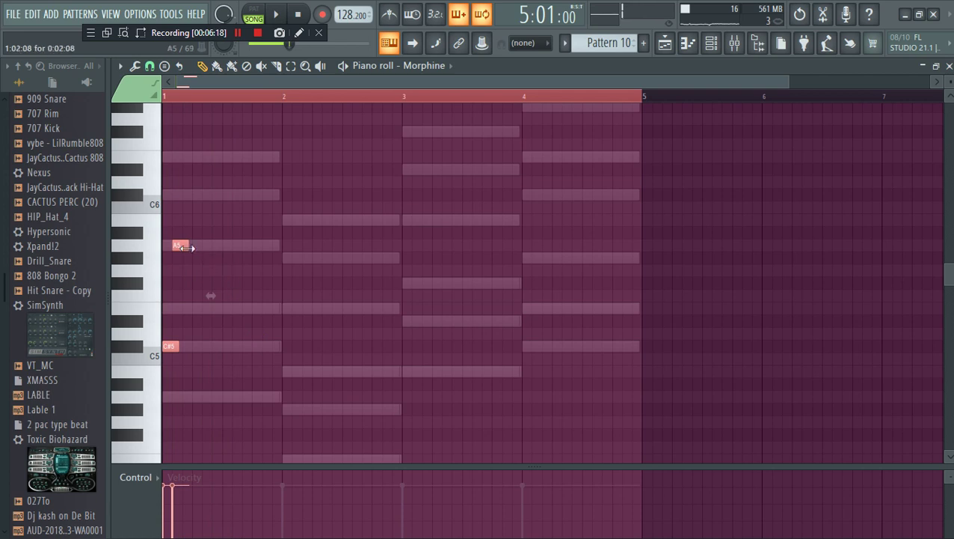
key("space")
left_click_drag(182, 247, 243, 253)
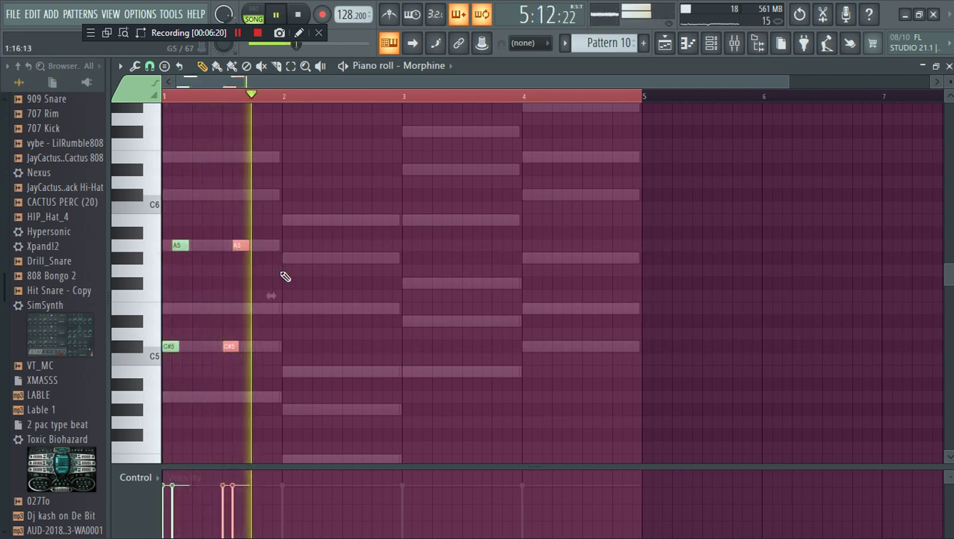
Place short G#5, E5 and G#5 notes in sequence from the start of bar 2
key("space")
left_click(282, 260)
left_click(299, 309)
key("space")
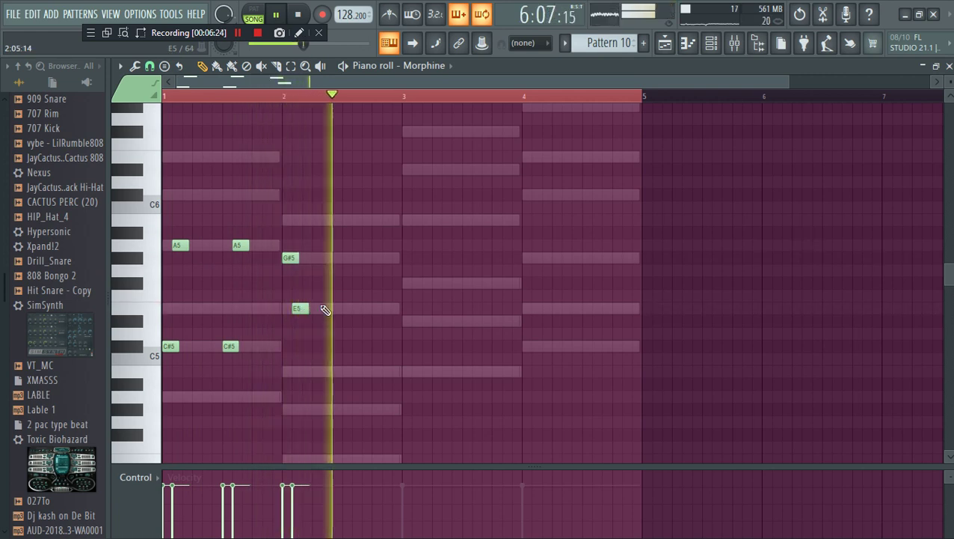
left_click(320, 257)
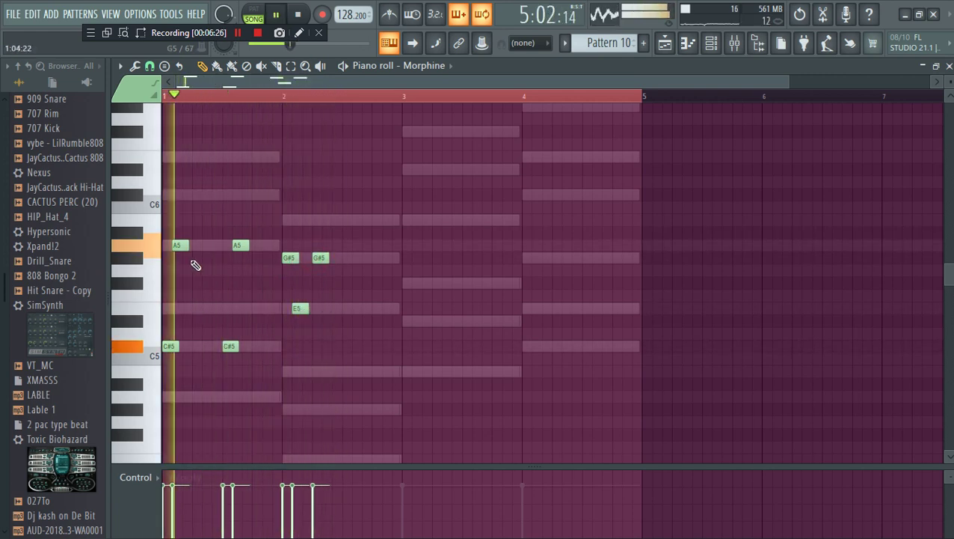
Add C#5 notes on the second and fourth beats of bar 1 and repeat the G#5 and E5 pairs through bar 2
left_click(195, 346)
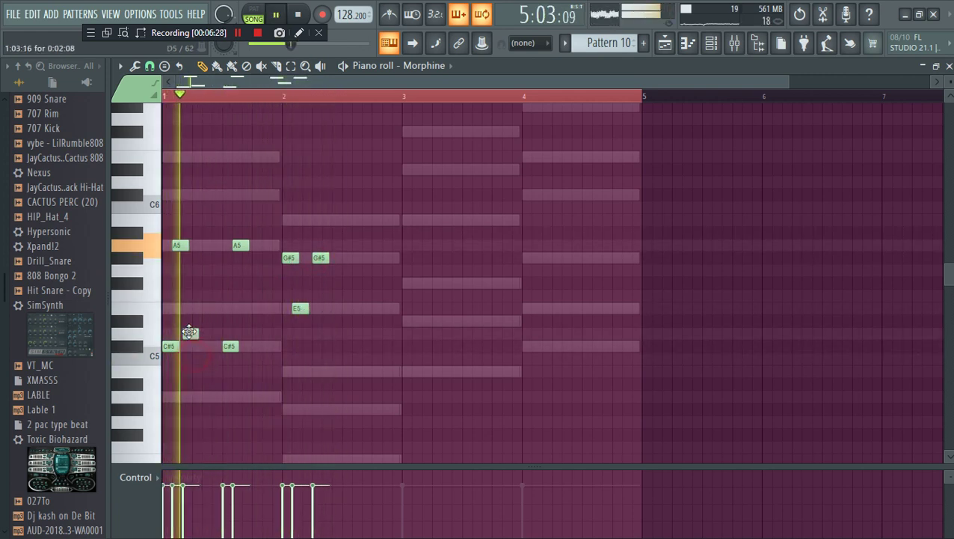
left_click(255, 346)
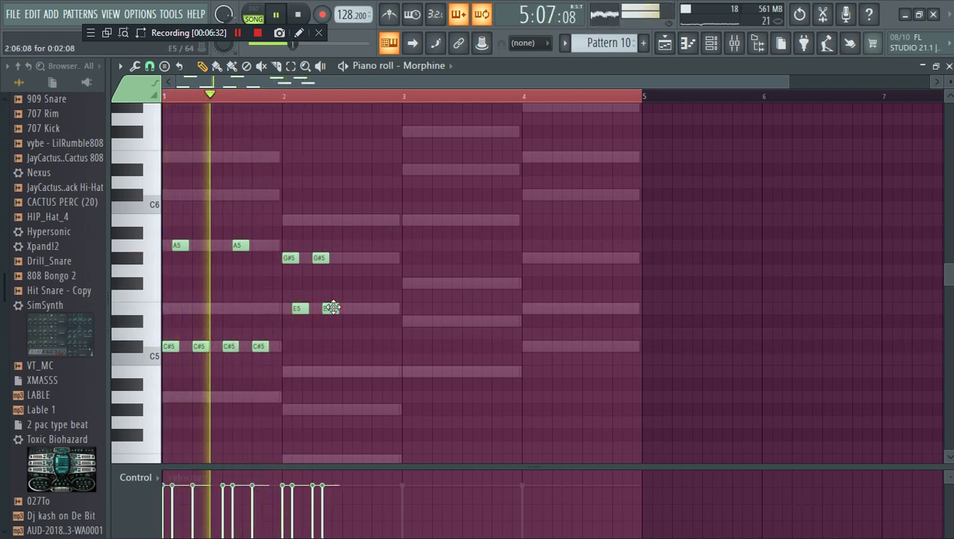
left_click_drag(362, 324, 350, 260)
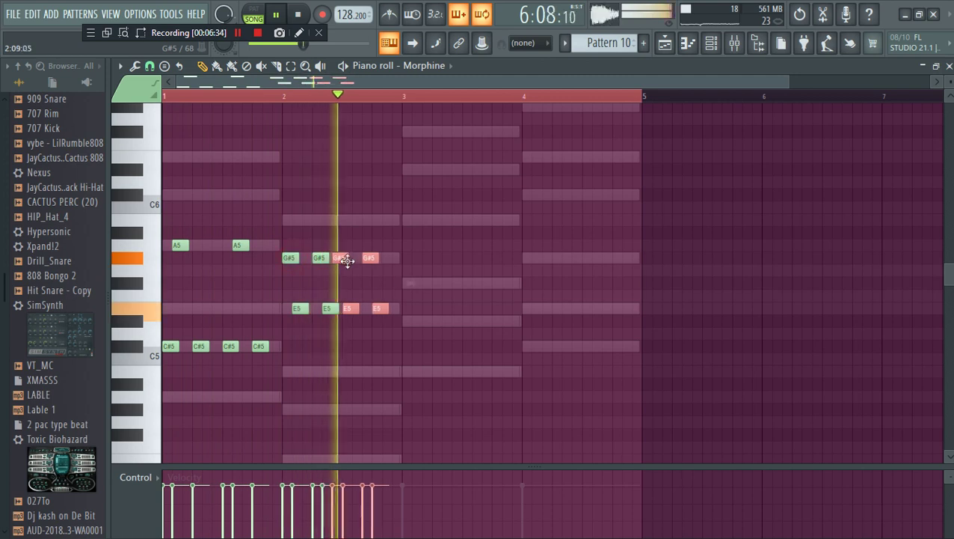
Duplicate the Morphine notes of bars 1–2 into bars 3–4 two semitones higher, and lower the bar 4 copies to G#5 and E5
left_click_drag(469, 408, 165, 201)
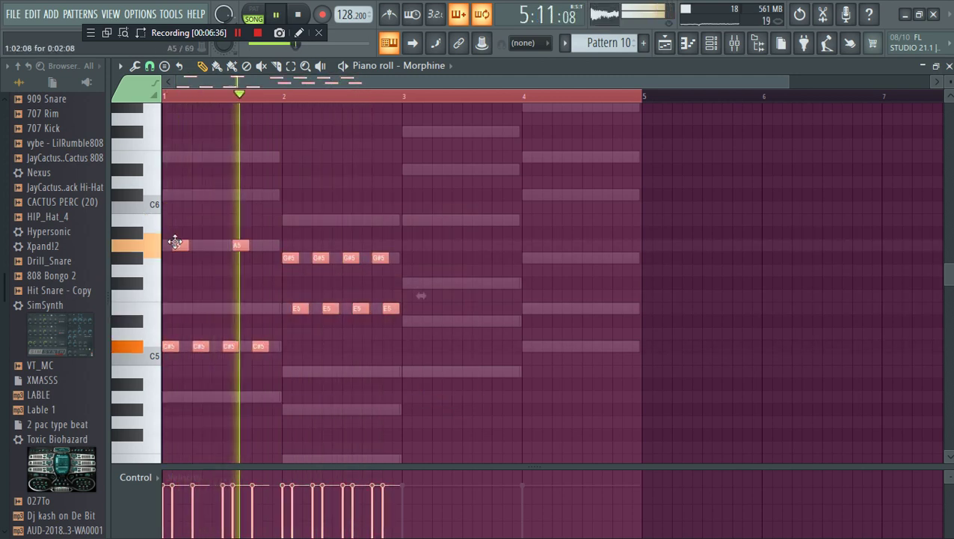
left_click_drag(175, 237, 420, 214, "shift")
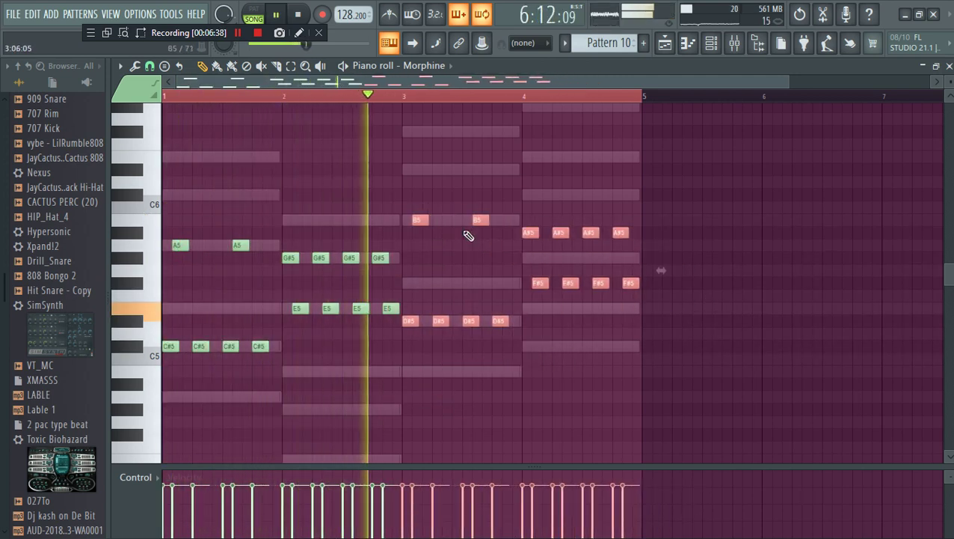
left_click_drag(522, 314, 628, 221)
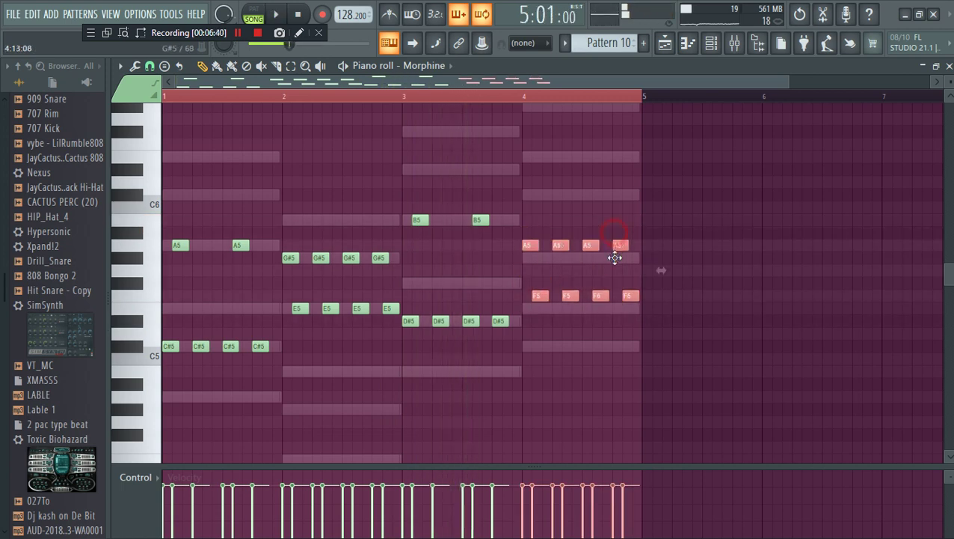
left_click_drag(615, 258, 615, 258)
key("space")
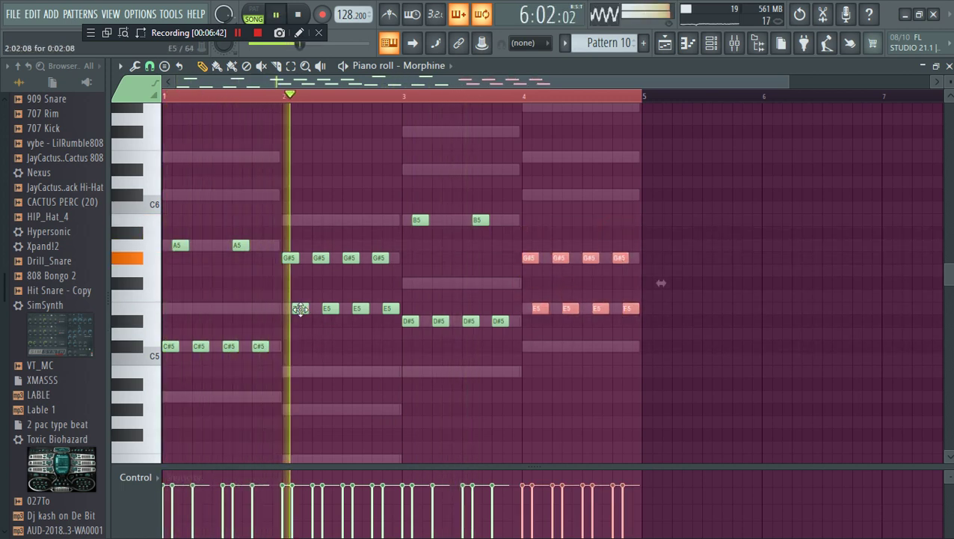
Replace the second and fourth G#5 and E5 pairs in bar 2 with single B4 notes
left_click_drag(301, 308, 310, 310)
key("space")
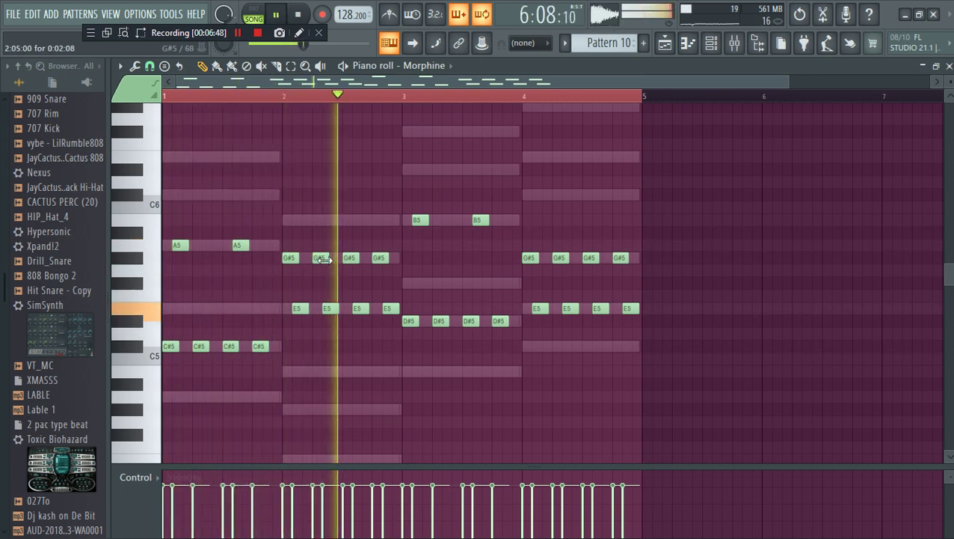
right_click(322, 258)
left_click_drag(327, 308, 318, 309)
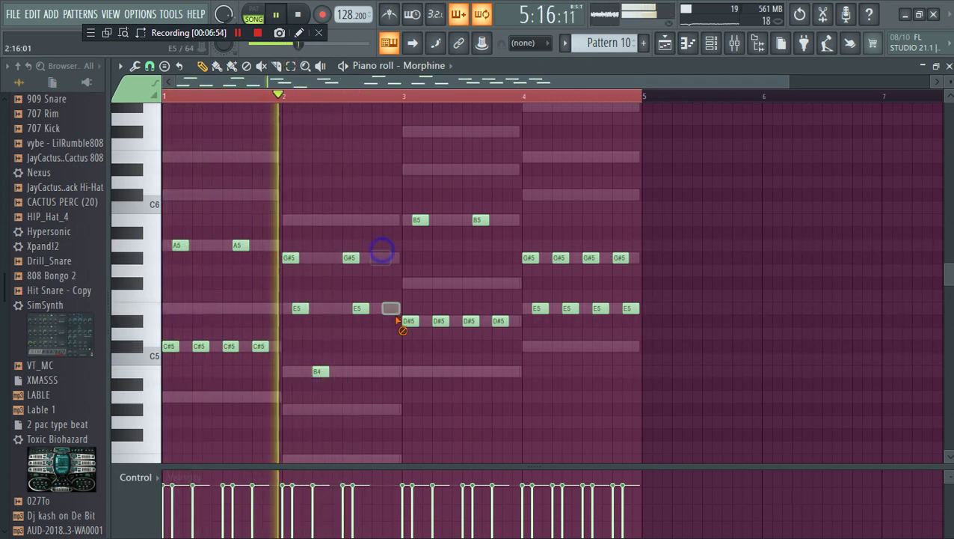
left_click(377, 371)
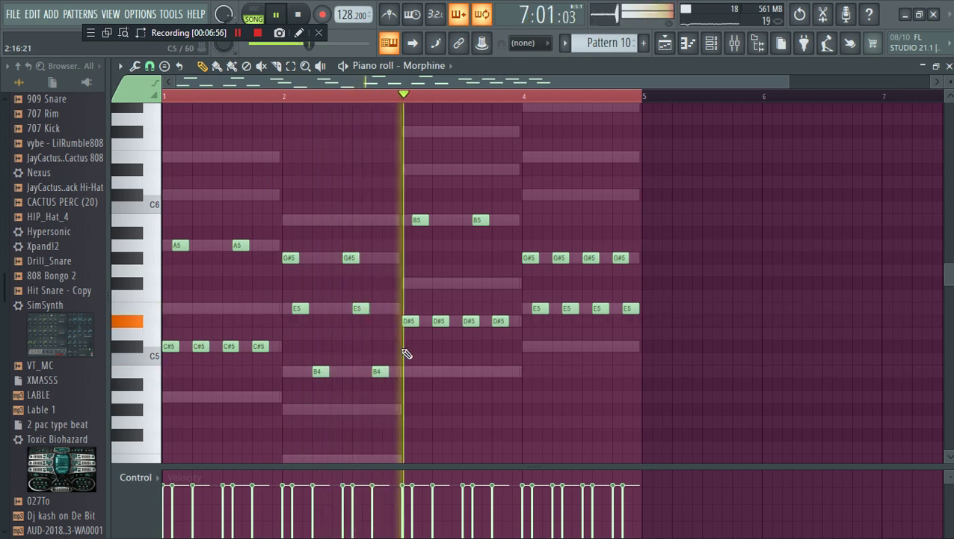
Delete all Morphine notes in bars 3 and 4
left_click_drag(406, 338, 496, 196)
key("Delete")
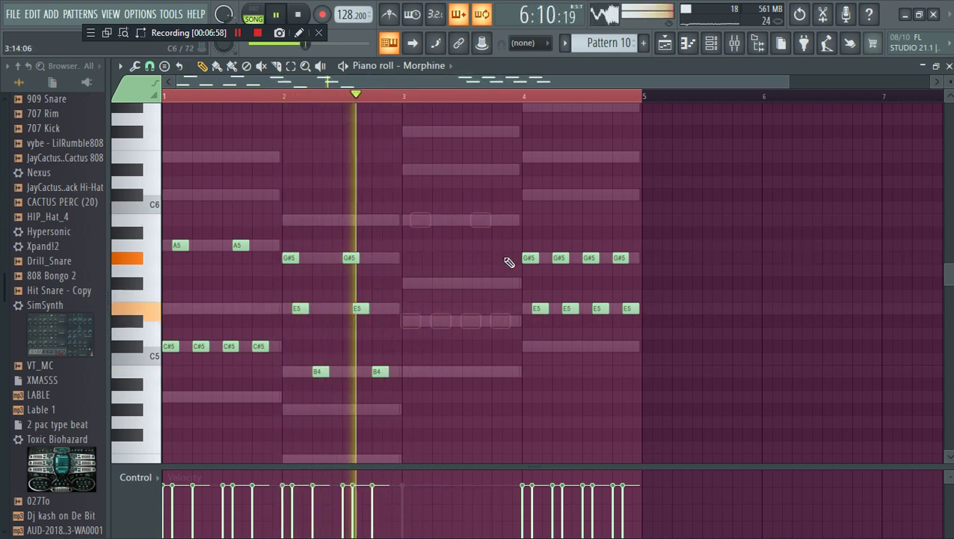
key("space")
left_click_drag(433, 389, 175, 245)
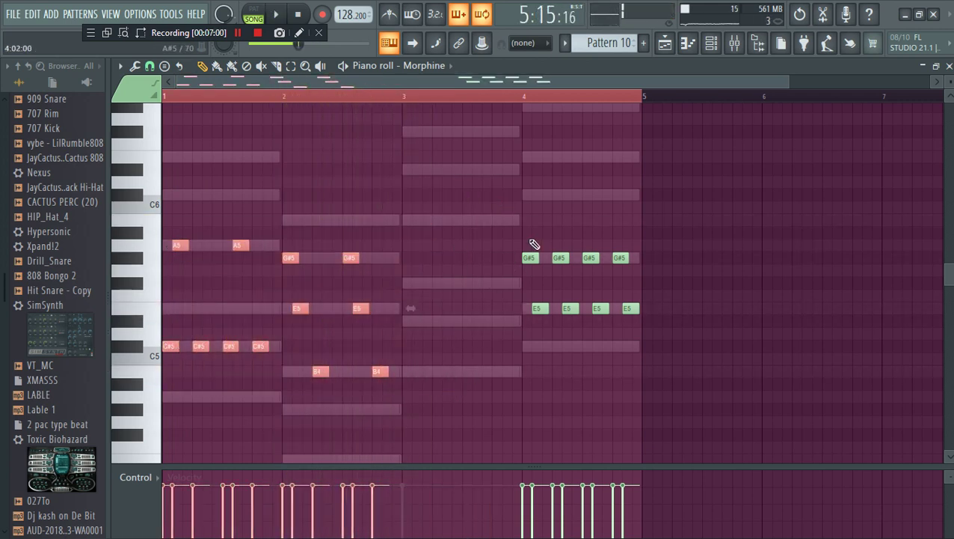
key("space")
right_click(560, 258)
right_click(631, 309)
right_click(591, 258)
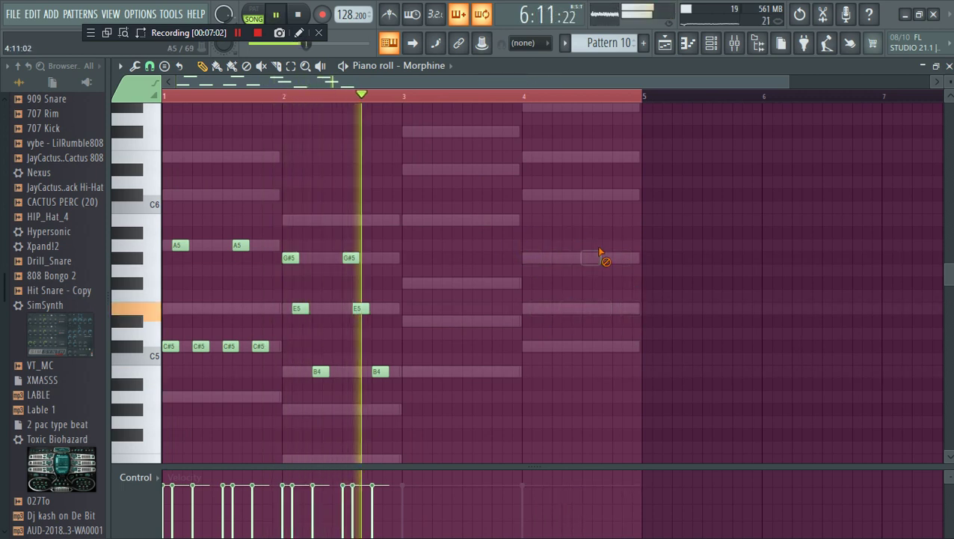
Duplicate the bar 1–2 notes into bars 3–4 two semitones higher, reworking bar 4 as two G#5, E5, C#5 groups
mouse_move(554, 390)
left_mouse_down()
mouse_move(134, 232)
mouse_move(505, 204)
mouse_move(428, 236)
mouse_move(419, 220)
left_mouse_up()
left_click_drag(527, 375, 632, 227)
right_click(589, 233)
left_click(526, 256)
right_click(533, 235)
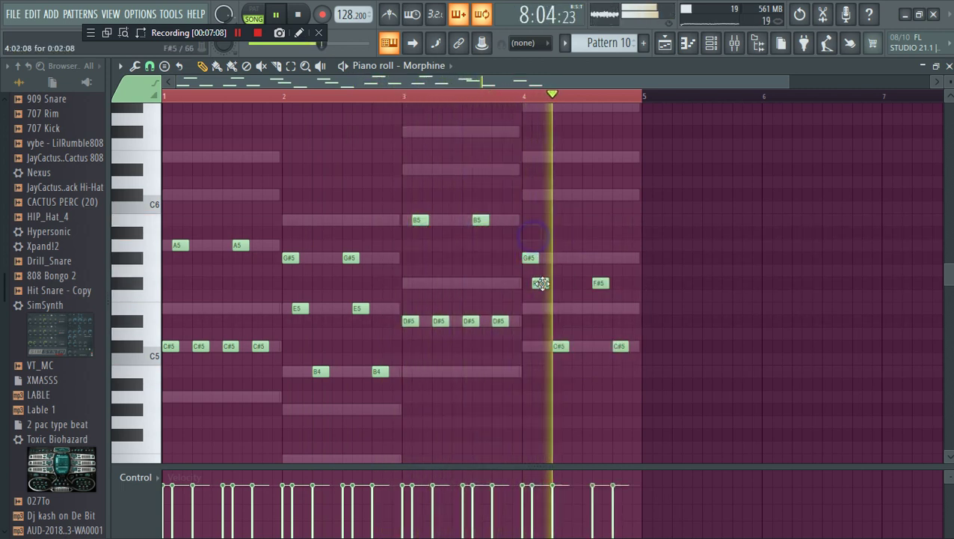
key("space")
left_click(588, 257)
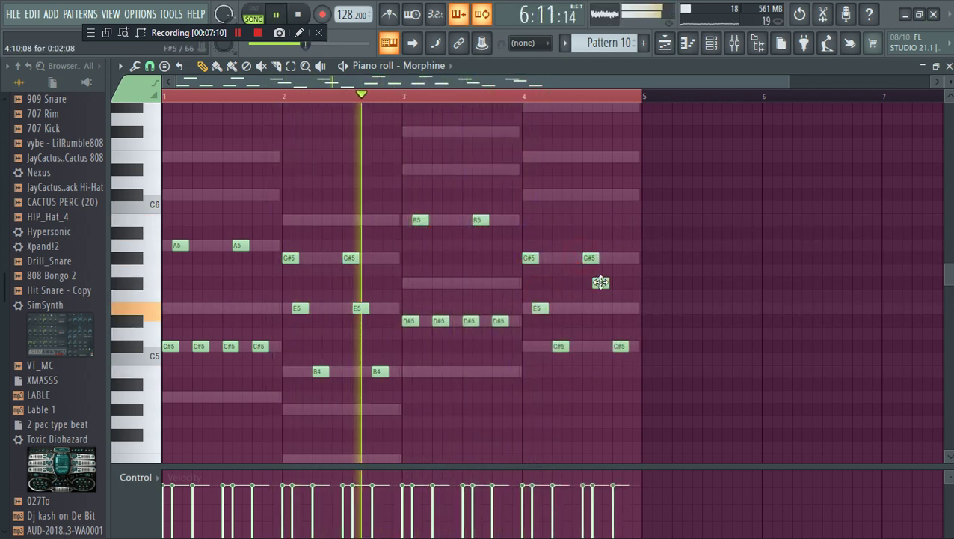
left_click_drag(601, 285, 601, 304)
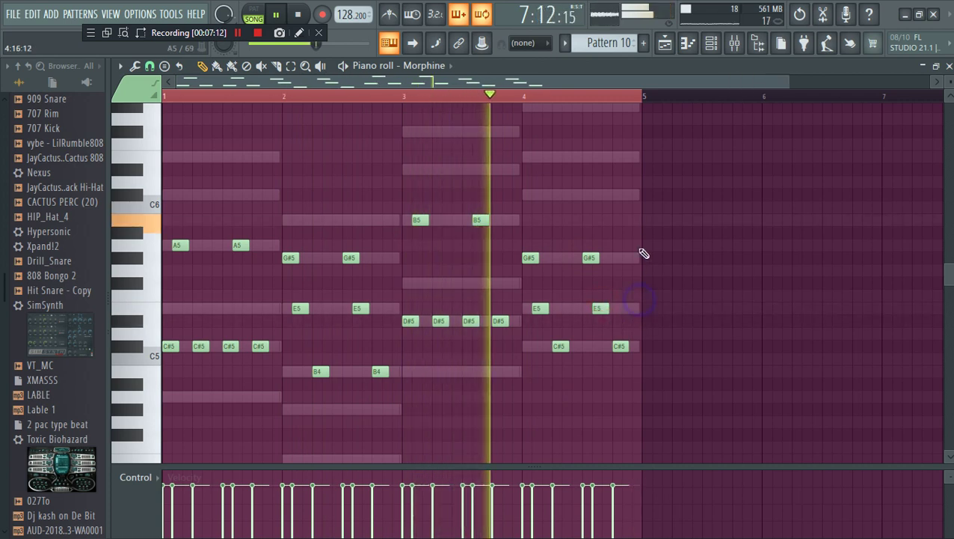
Add one-bar notes A4, E4, B4 and C#5 to the GMS channel across bars 1 to 4
left_click(712, 43)
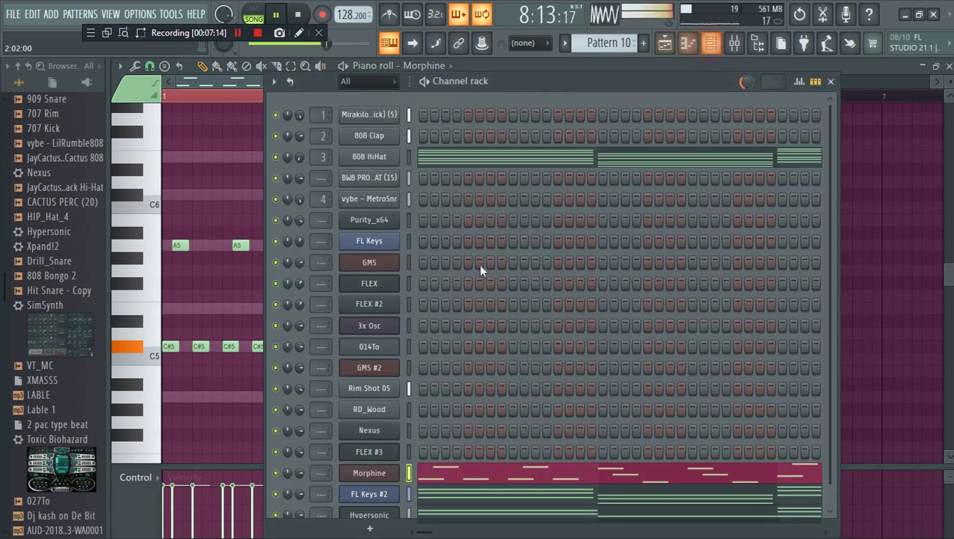
right_click(390, 260)
left_click(419, 259)
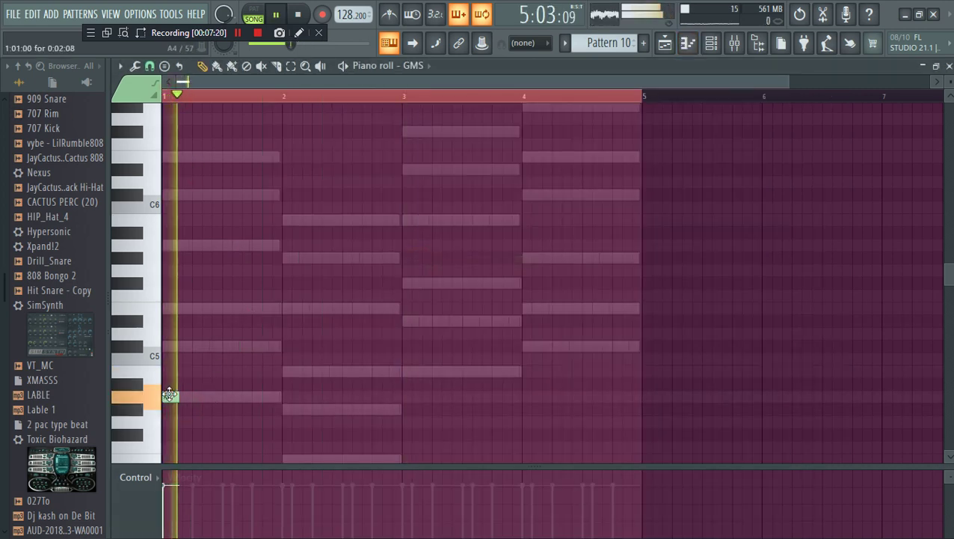
key("space")
scroll(284, 400, "down", 4)
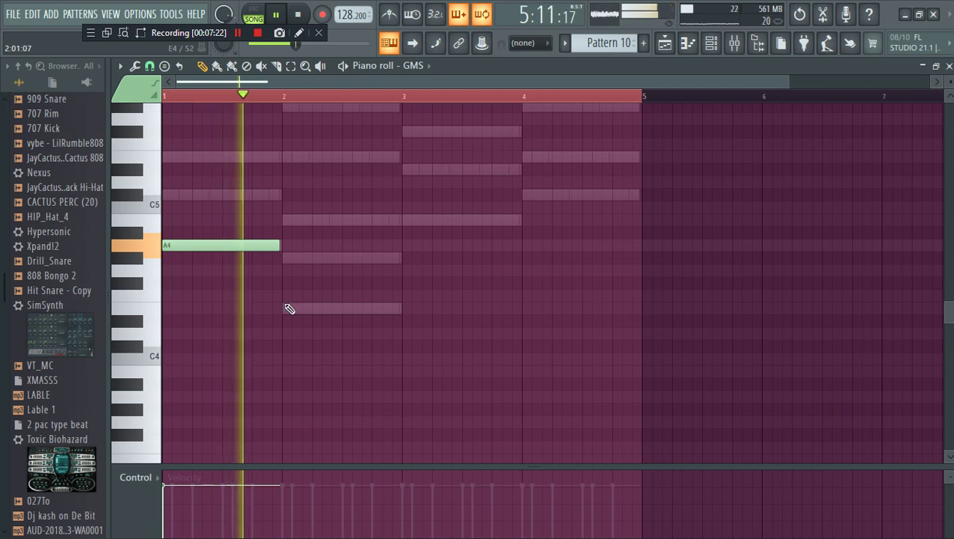
left_click(287, 308)
left_click(404, 220)
left_click(526, 194)
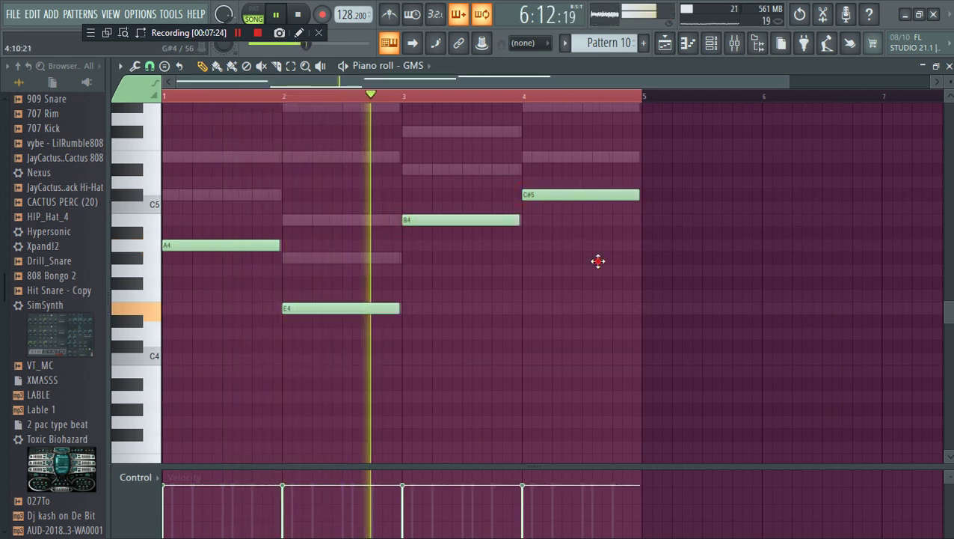
Duplicate the Pattern 10 clip on Track 9 of the playlist so the copy starts at bar 9
left_click(714, 45)
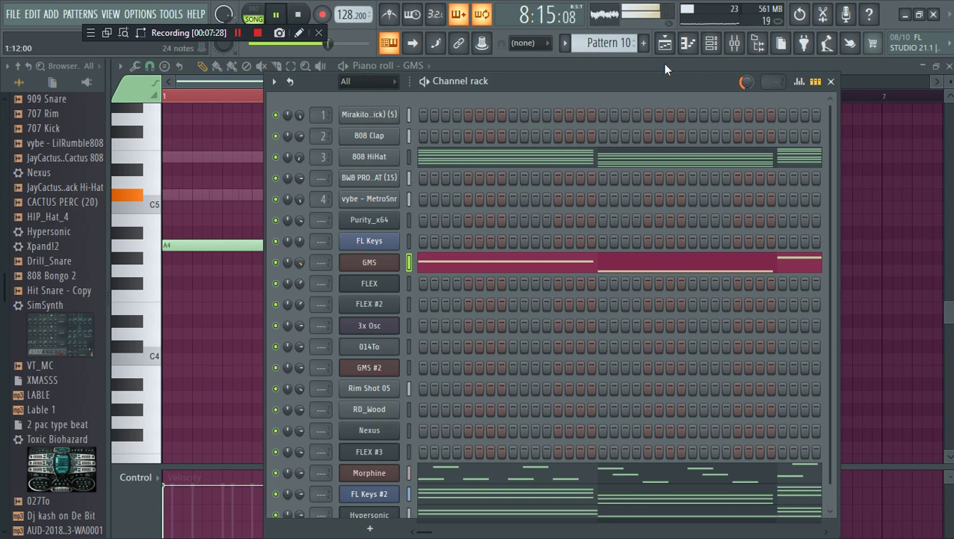
left_click(665, 43)
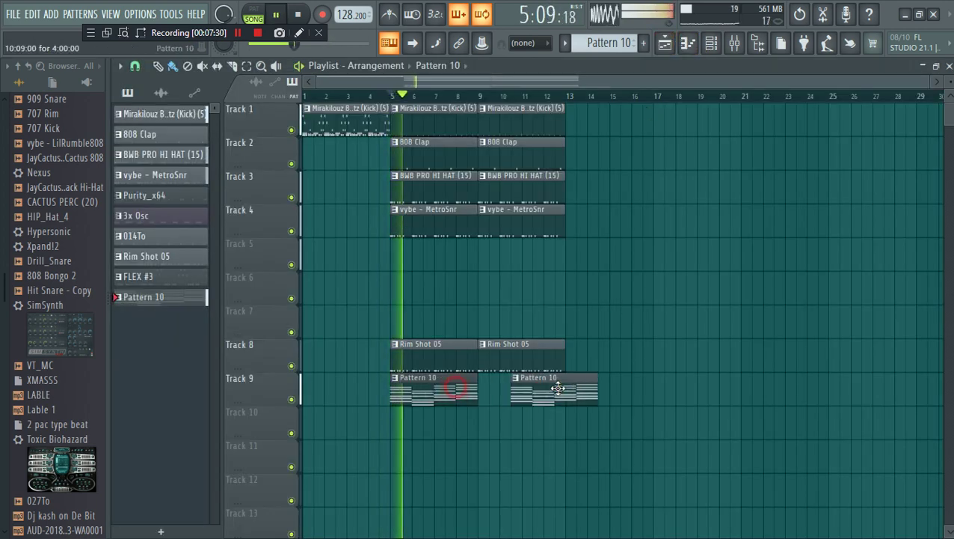
left_click_drag(558, 388, 531, 393)
left_click(607, 306)
right_click(614, 337)
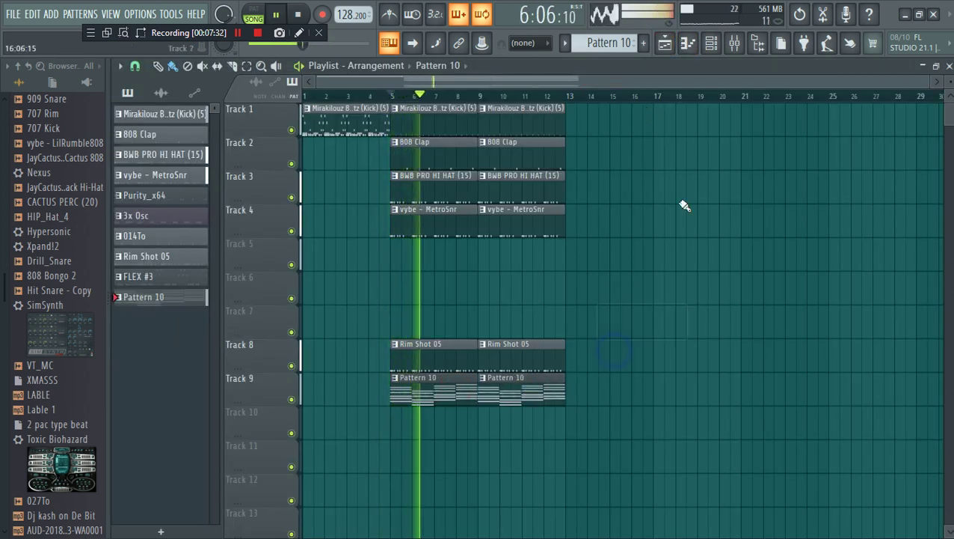
Make all Morphine notes legato and lengthen the final C#5 to the end of bar 4
left_click(714, 42)
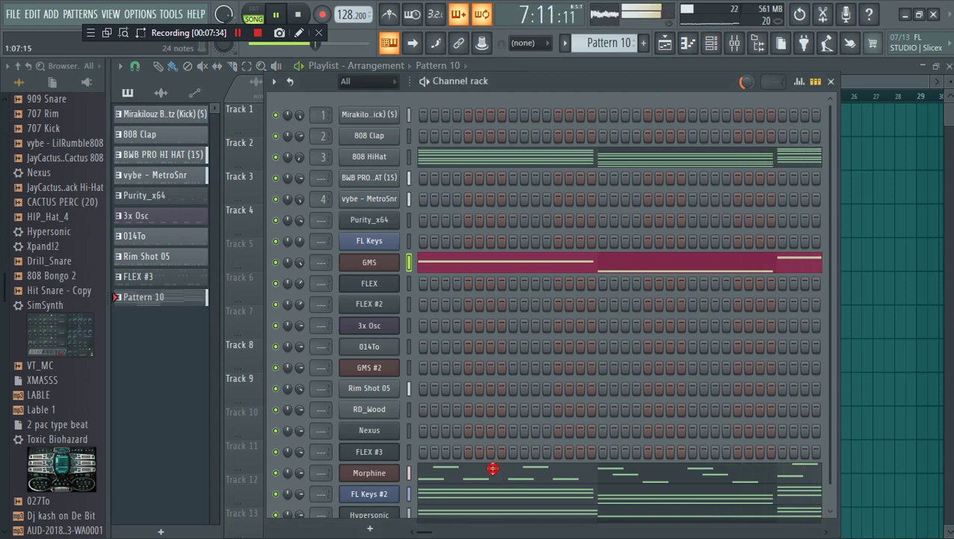
left_click(493, 468)
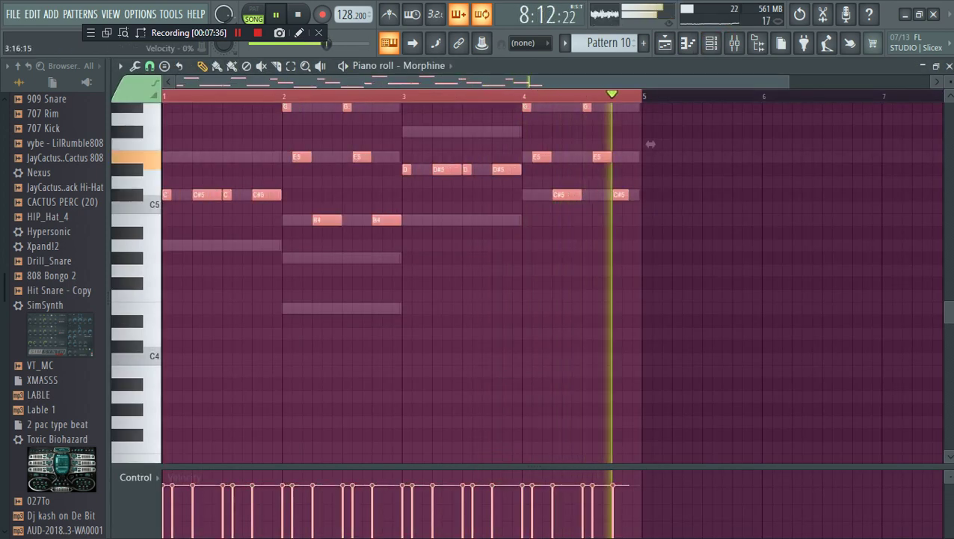
scroll(522, 400, "up", 5)
left_click(526, 396)
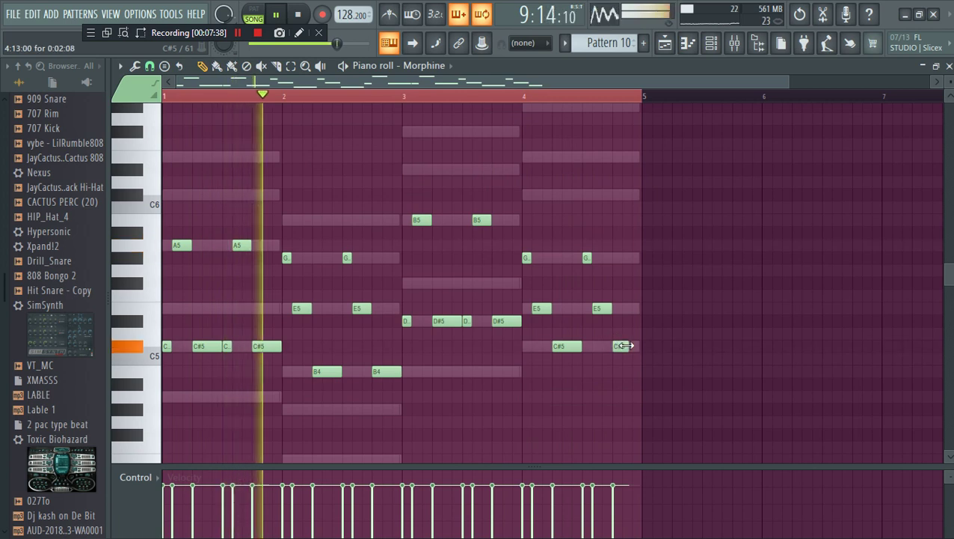
left_click_drag(627, 345, 636, 346)
left_click(606, 384)
right_click(607, 383)
Filter all FLEX #3 presets by the Guitar type and load Electric Guitar Clean
left_click(711, 47)
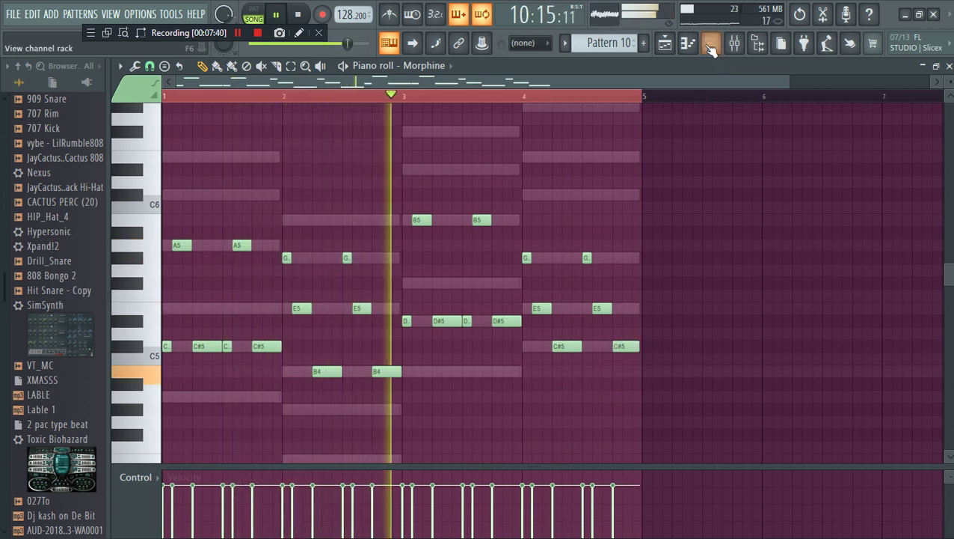
left_click(711, 47)
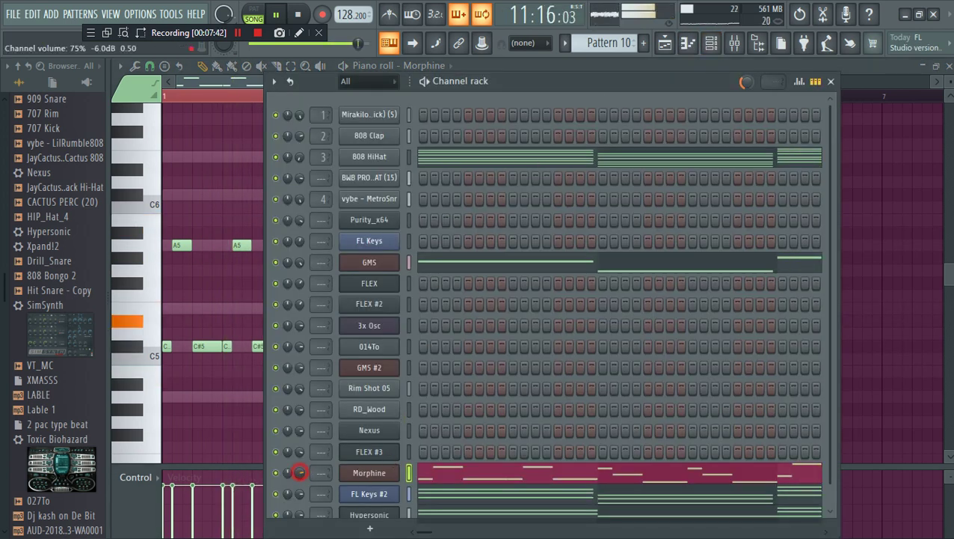
left_click(382, 453)
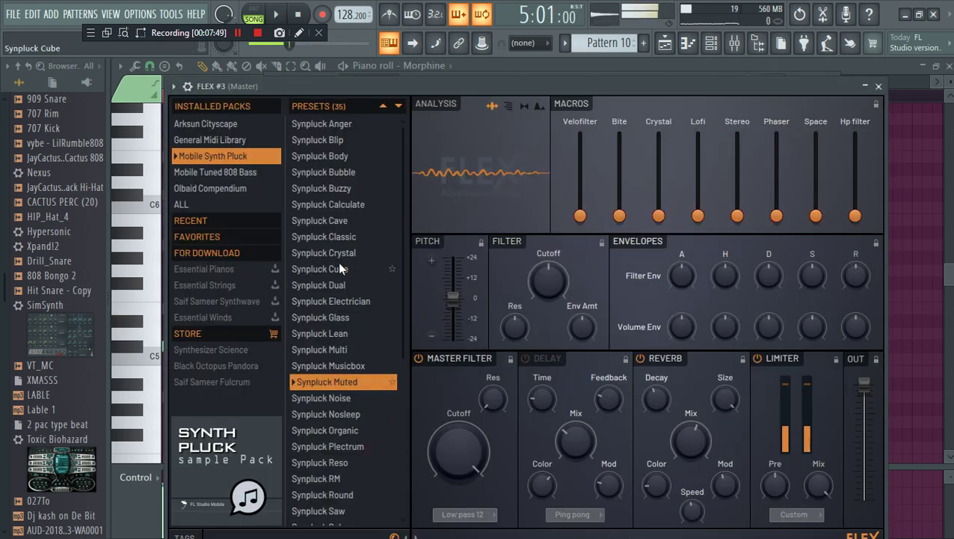
key("space")
left_click(204, 205)
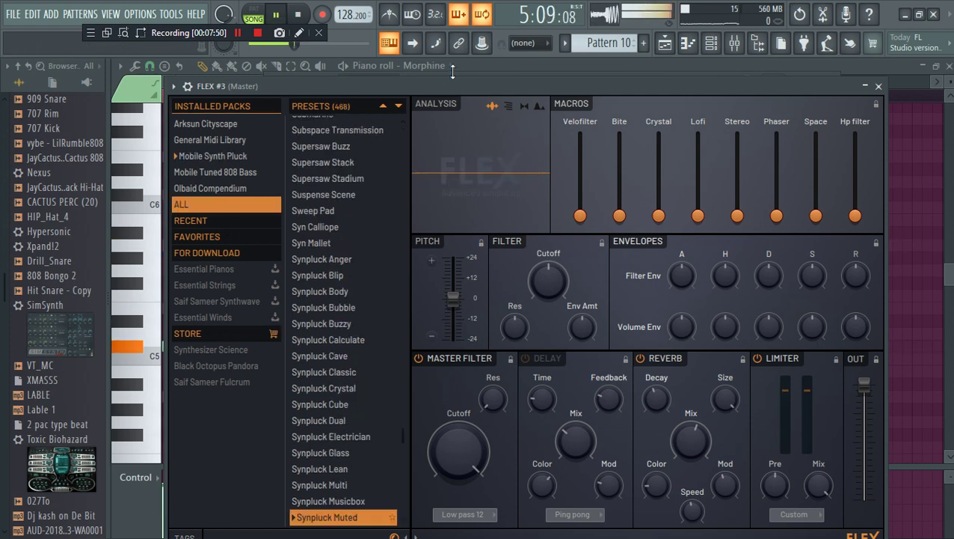
left_click_drag(454, 85, 456, 56)
left_click(187, 509)
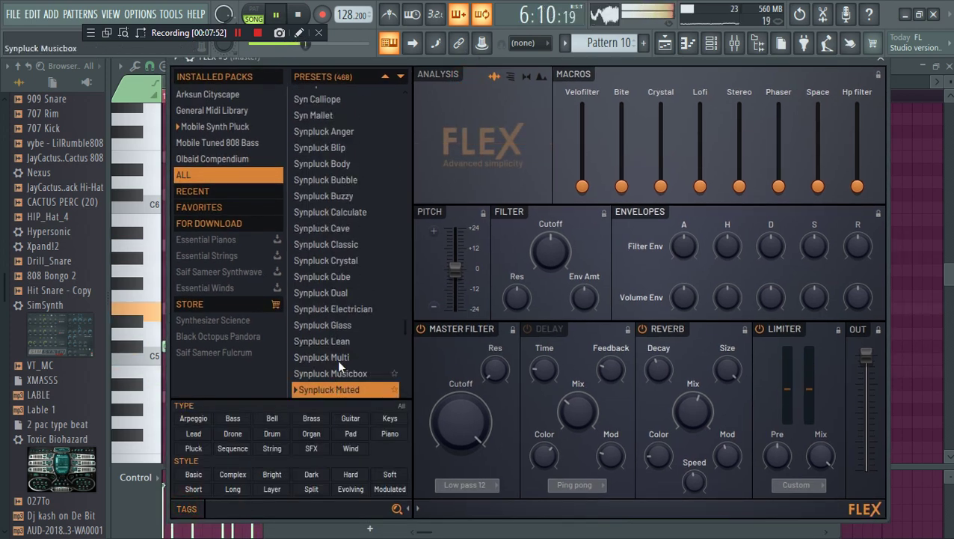
left_click(357, 418)
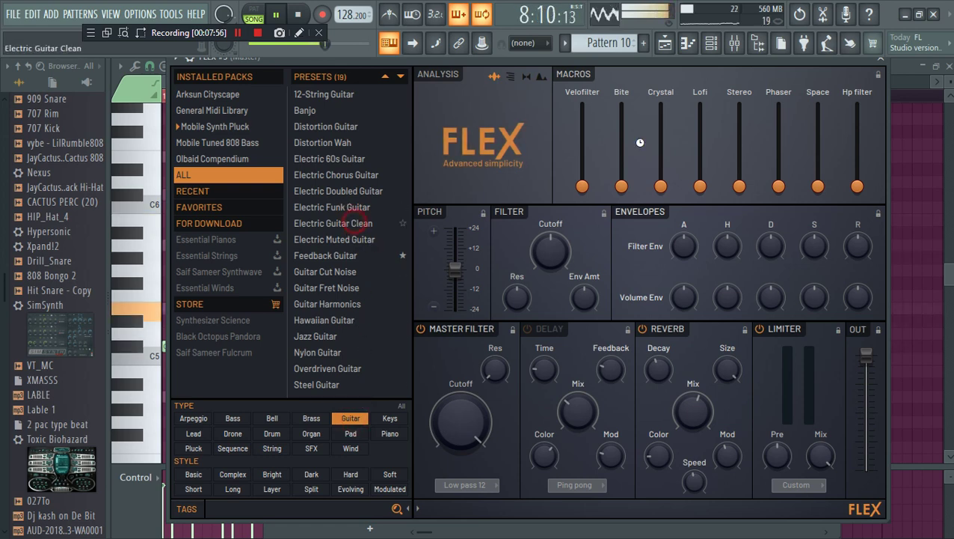
Place five one-step C#5 notes in FLEX #3 from the second beat of bar 1, followed by an E5 at 1:11:16
left_click(717, 45)
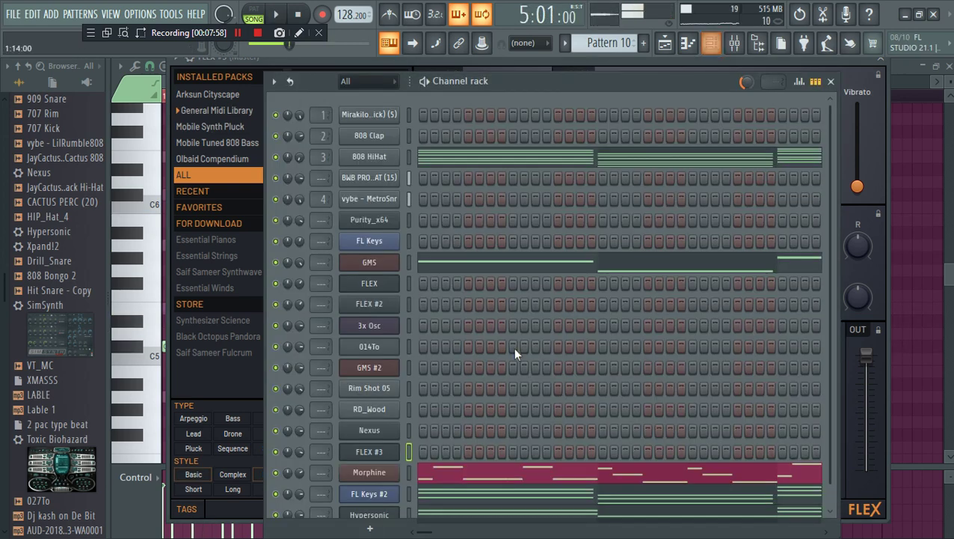
right_click(381, 451)
left_click(450, 340)
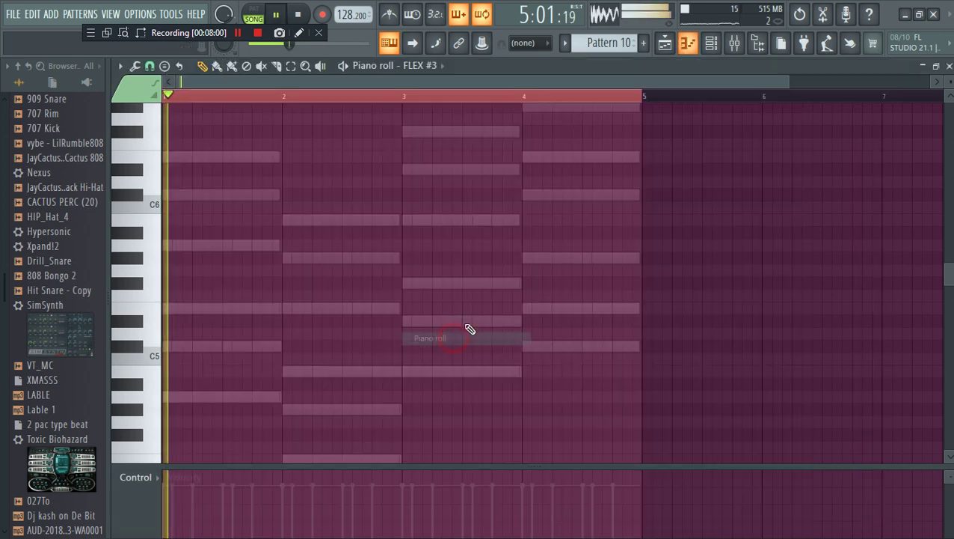
key("space")
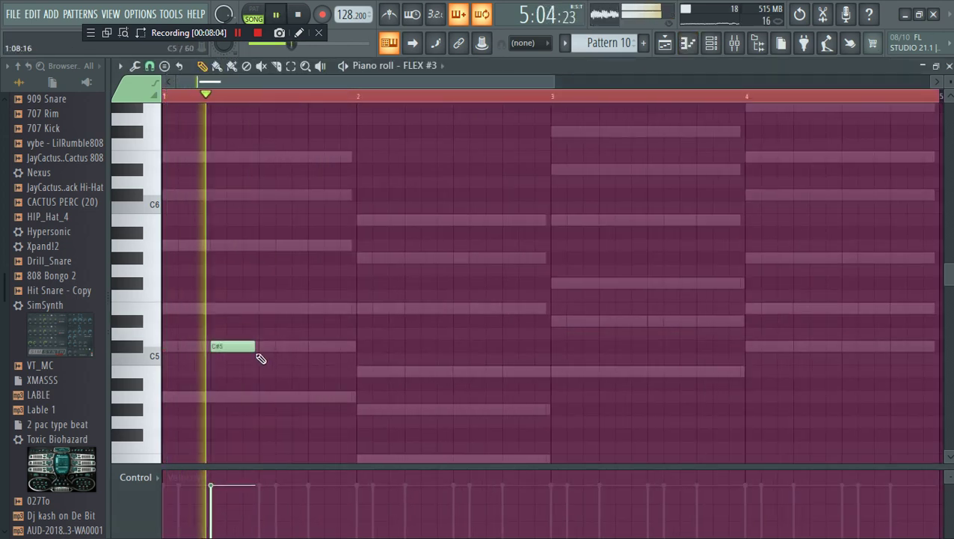
key("space")
left_click_drag(253, 347, 215, 346)
left_click(232, 345)
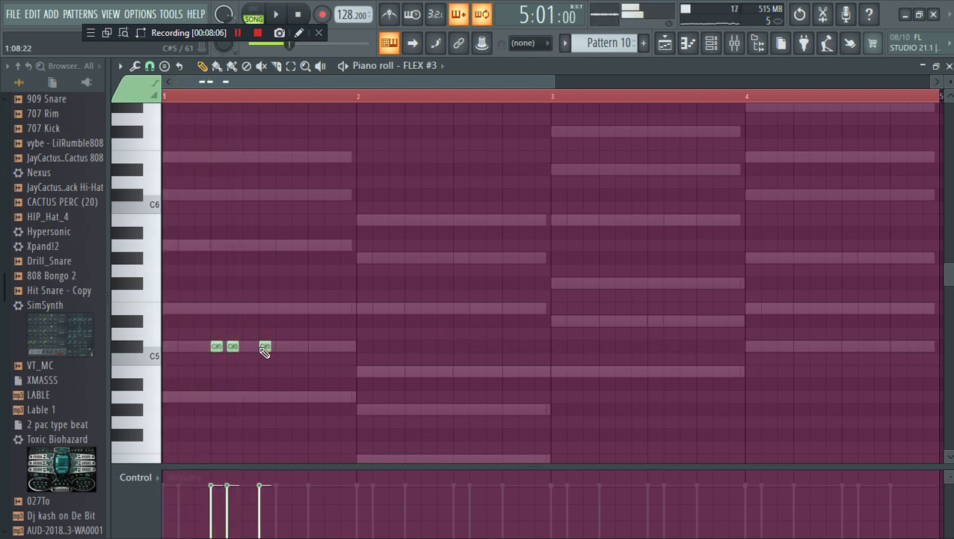
left_click(249, 346)
left_click(281, 346)
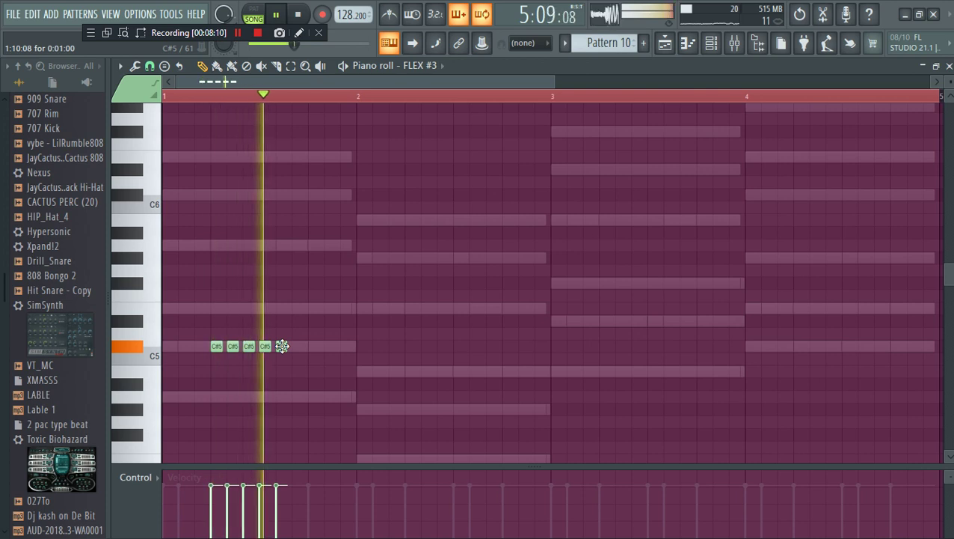
key("space")
left_click(310, 347)
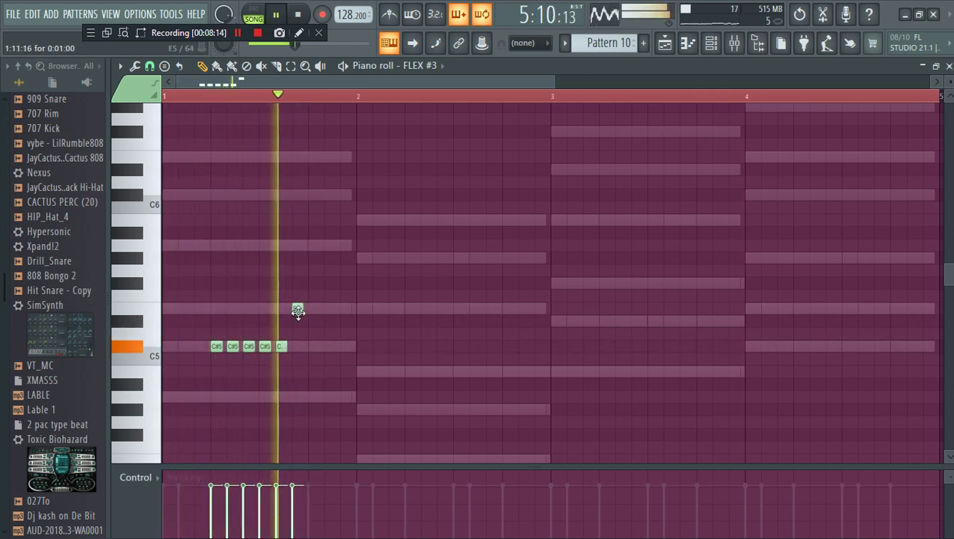
Try Line snapping and rework the end of the FLEX #3 riff with D#5 at 1:13:00 and E5 at 1:15:00
left_click_drag(298, 310, 313, 310)
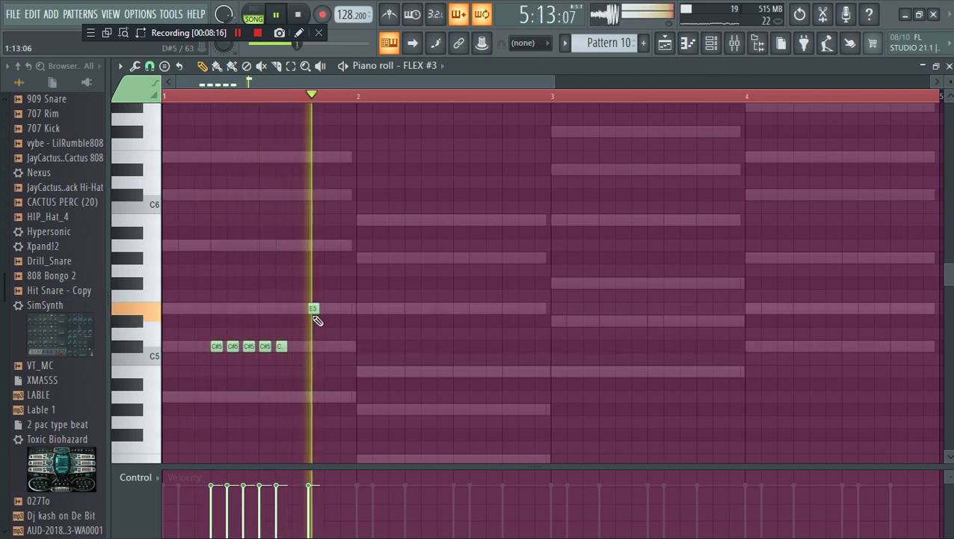
left_click(149, 65)
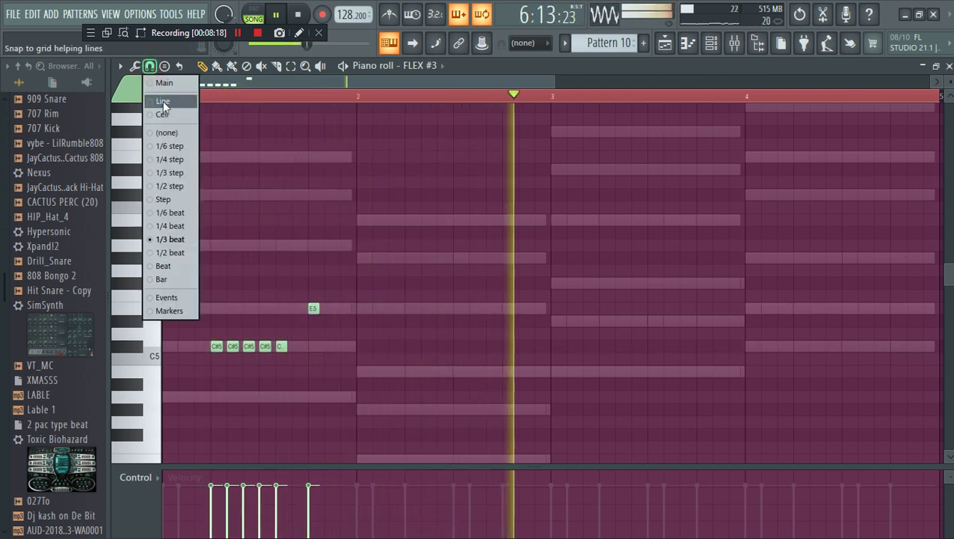
left_click(163, 102)
right_click(314, 307)
left_click_drag(282, 345, 285, 352)
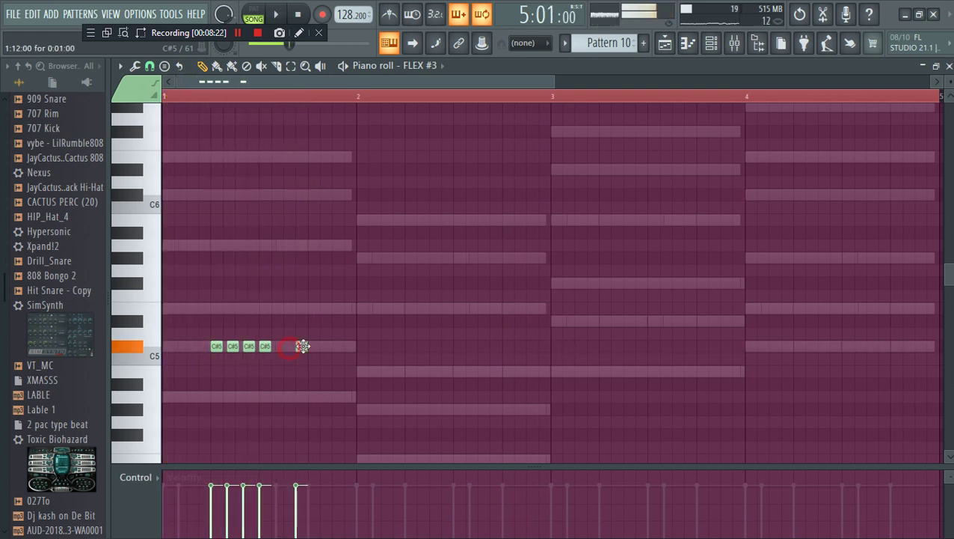
left_click_drag(332, 305, 342, 306)
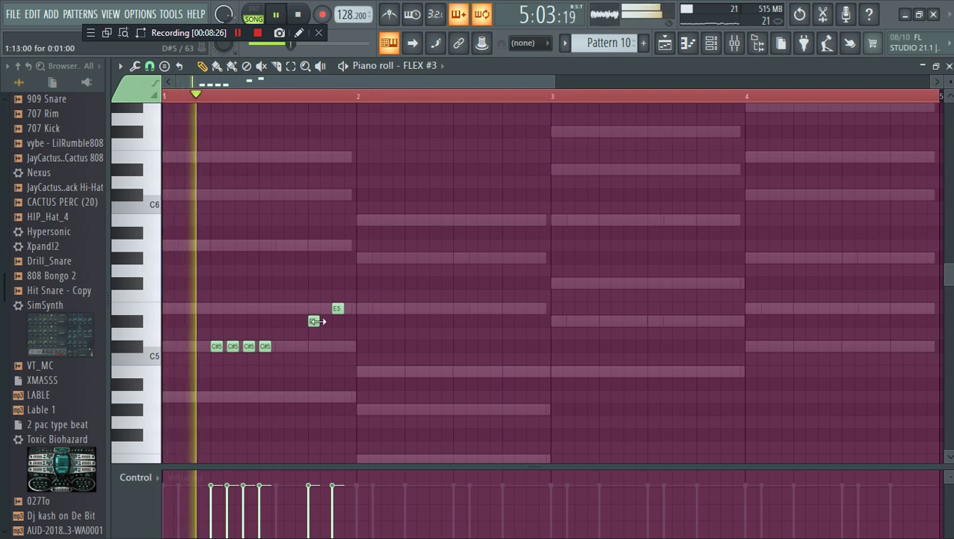
Set snapping to 1/3 beat and rebuild the riff's ending with a fifth C#5, D#5 at 1:13:00 and a 2:08-long E5 at 1:14:08
left_click(149, 66)
left_click(150, 240)
key("space")
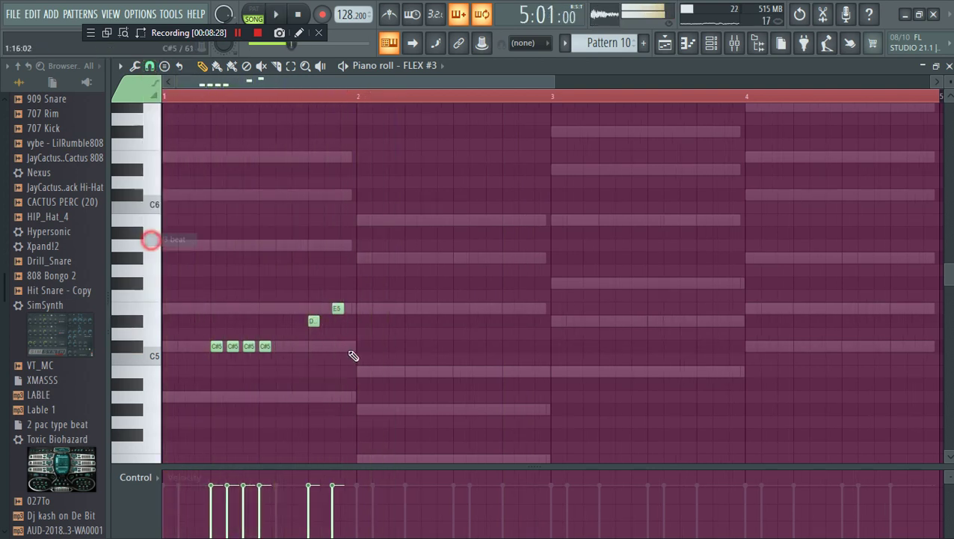
key("space")
left_click_drag(314, 321, 281, 346)
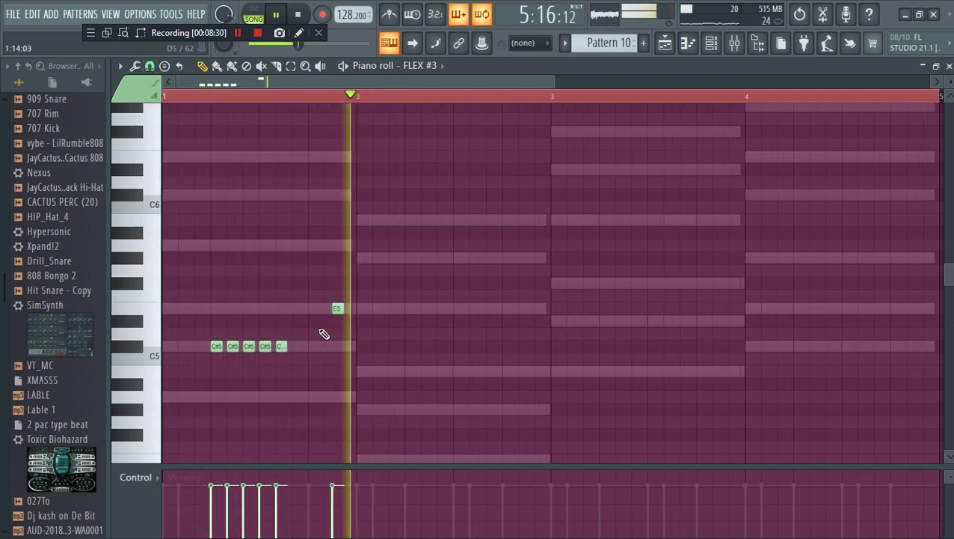
right_click(334, 307)
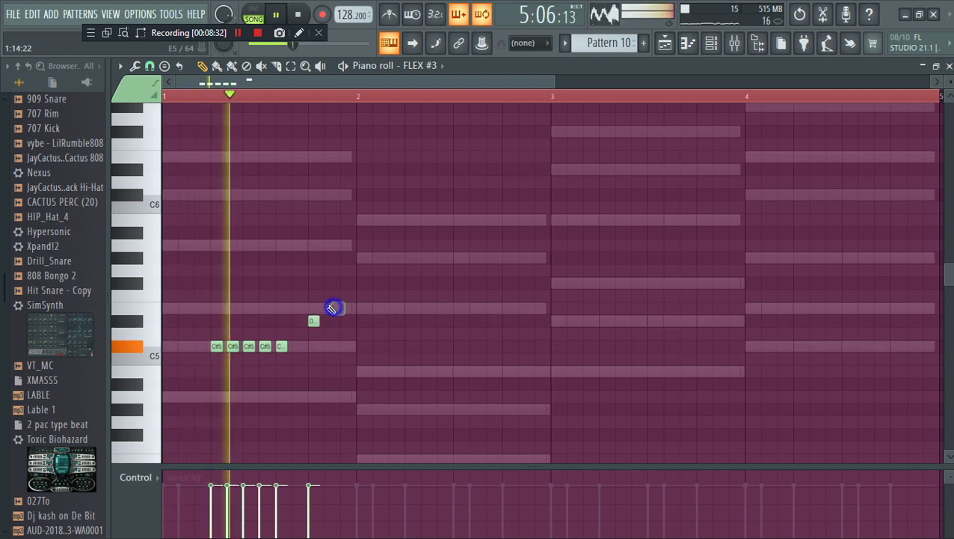
left_click(329, 308)
left_click_drag(337, 309, 362, 326)
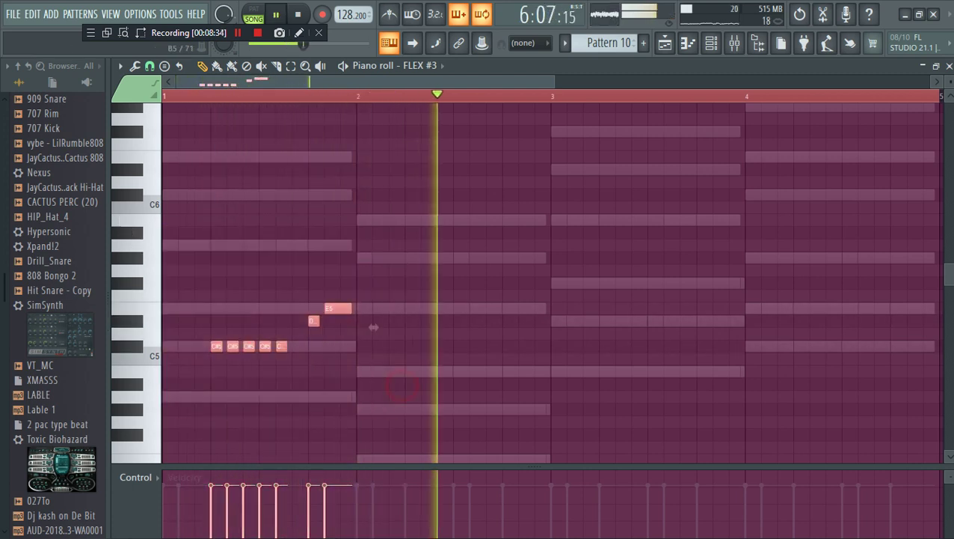
Make the riff legato one octave higher and copy it into bar 2, starting on G#5
key("ctrl+Up")
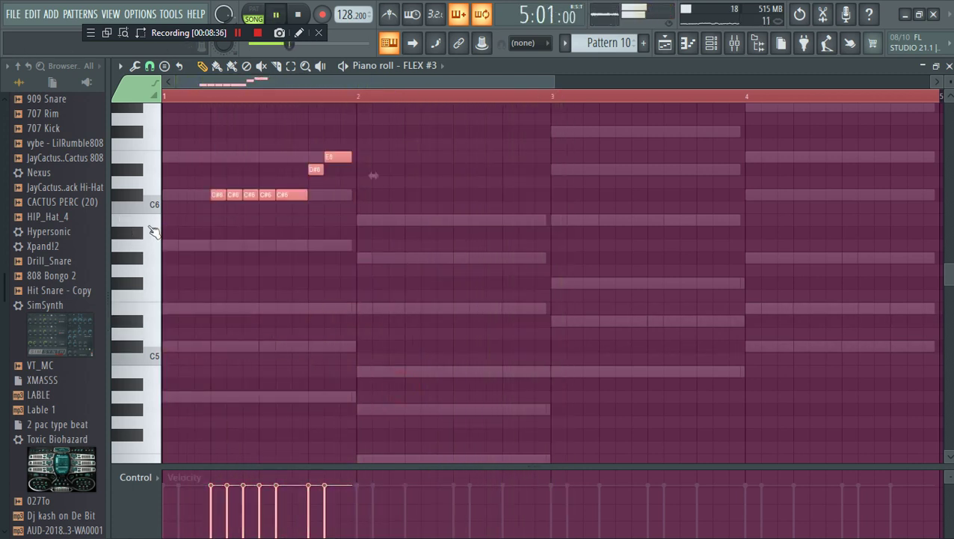
scroll(428, 232, "up", 3)
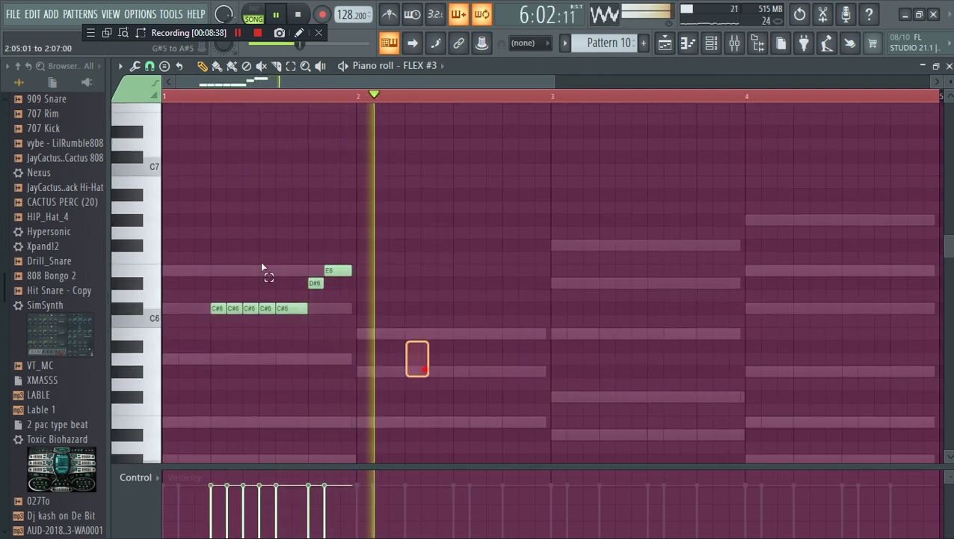
mouse_move(214, 307)
left_mouse_down("shift")
mouse_move(433, 375)
mouse_move(413, 371)
left_mouse_up("shift")
left_click(440, 282)
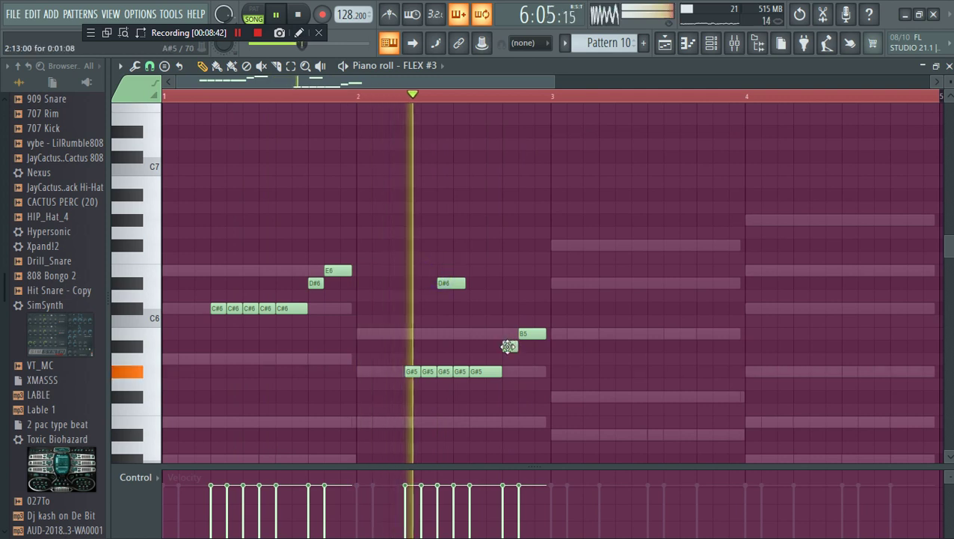
key("space")
right_click(454, 284)
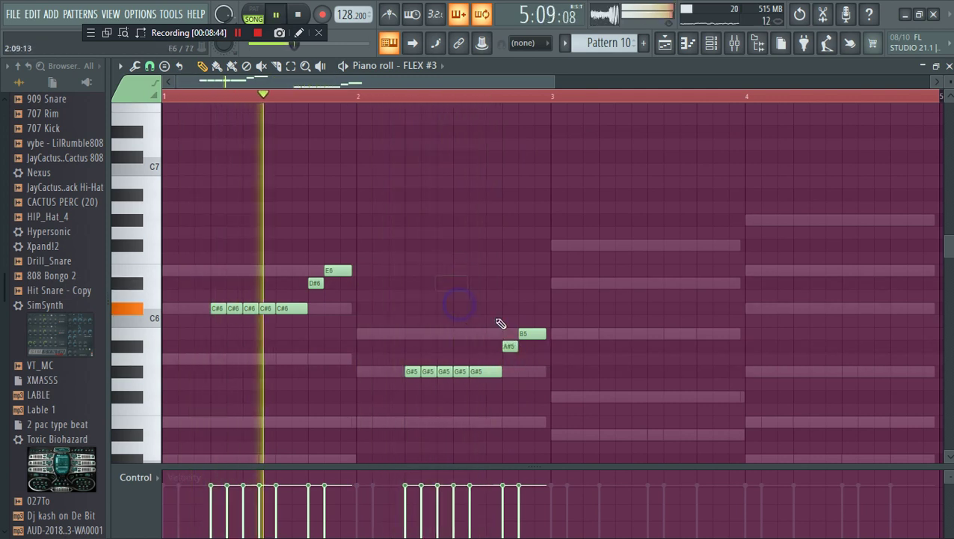
Raise the bar 2 phrase so its repeated notes sit on B5, with its last two notes on C#6 and F#6
left_click(507, 349)
left_click_drag(509, 363, 525, 372)
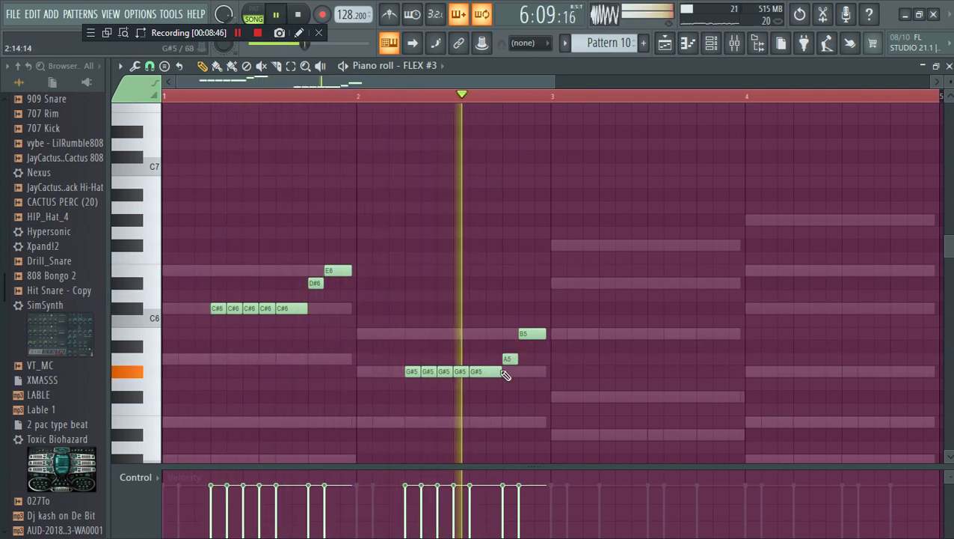
left_click_drag(387, 389, 538, 284)
left_click(558, 241)
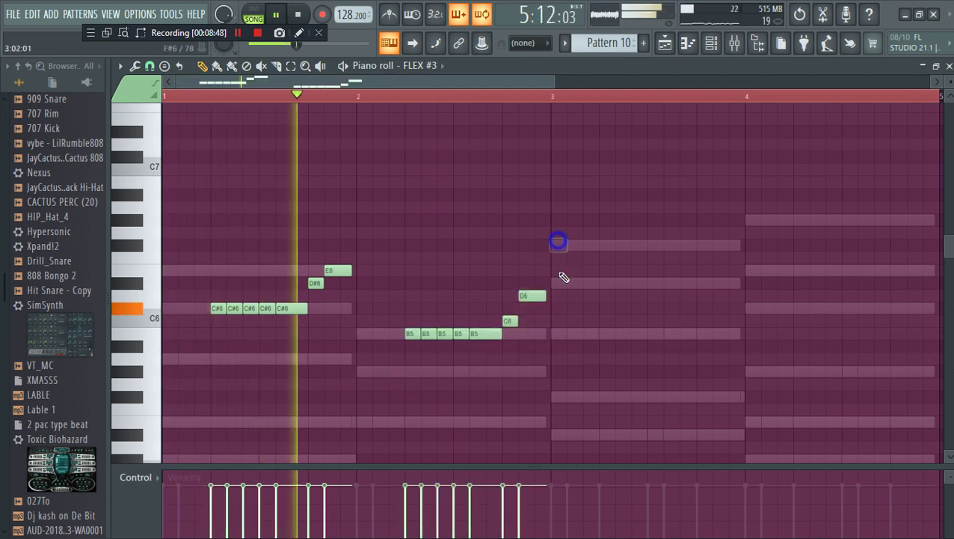
left_click_drag(509, 320, 525, 266)
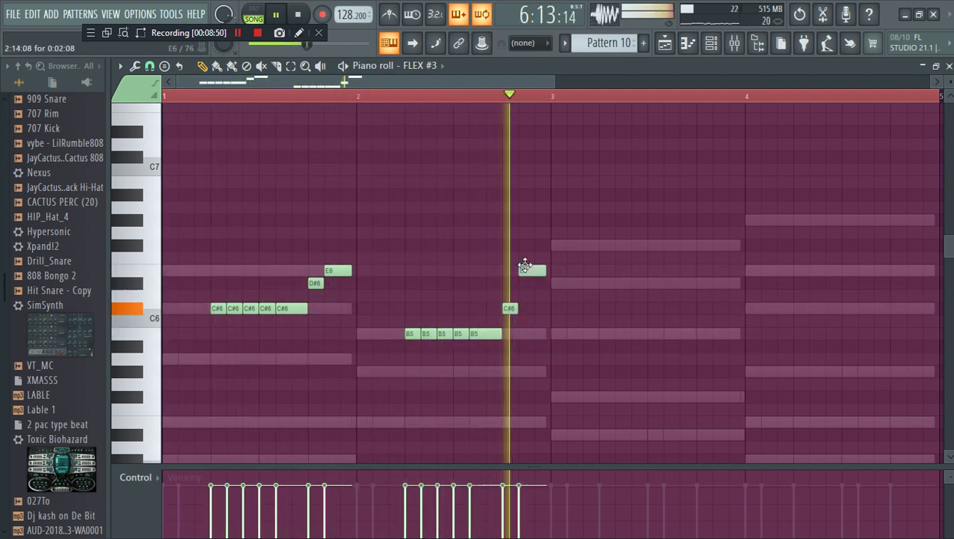
Copy the two-bar riff into bars 3 and 4, starting on D#6 and C#6, and set bar 3's second-to-last note to E6
key("space")
left_click_drag(622, 396, 190, 169)
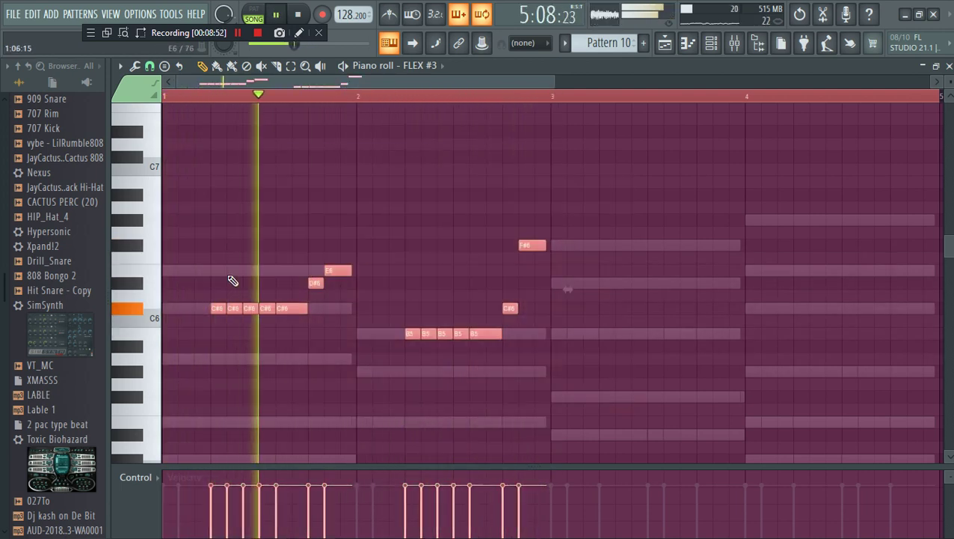
left_click_drag(213, 309, 603, 334)
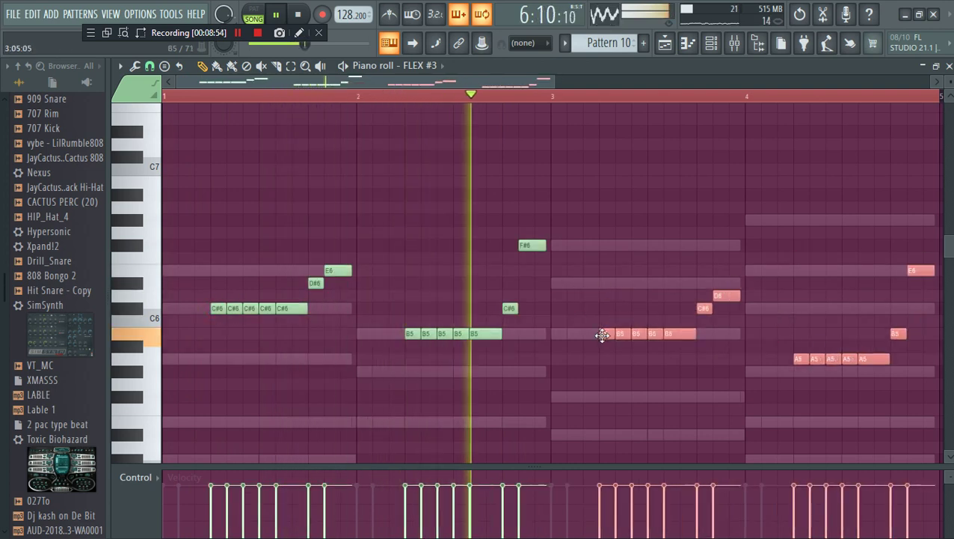
key("space")
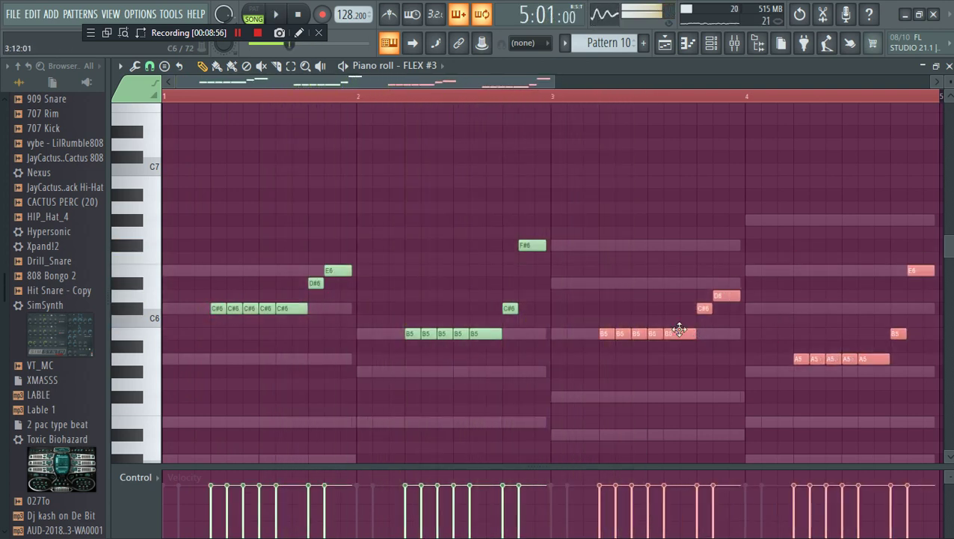
key("space")
left_click_drag(682, 331, 683, 180)
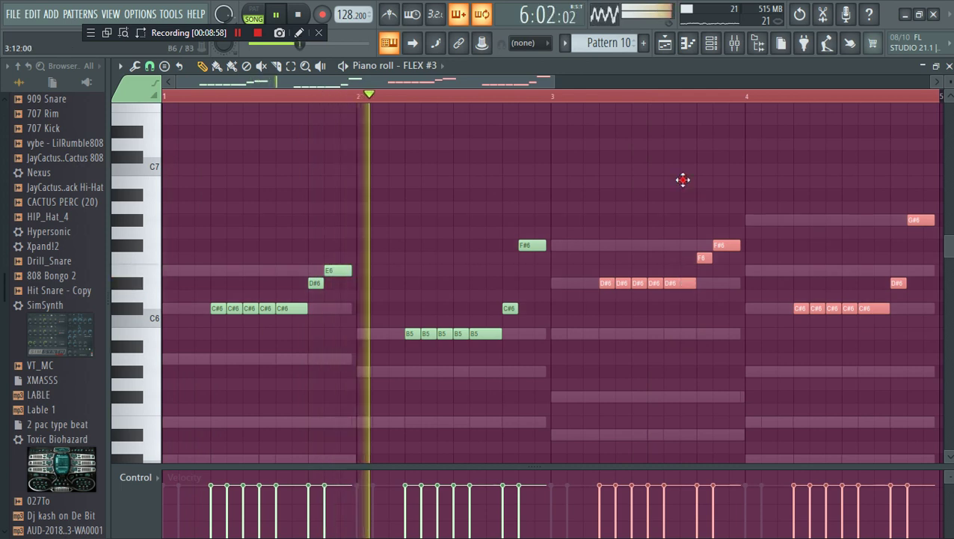
left_click(685, 181, "ctrl")
left_click_drag(706, 256, 706, 273)
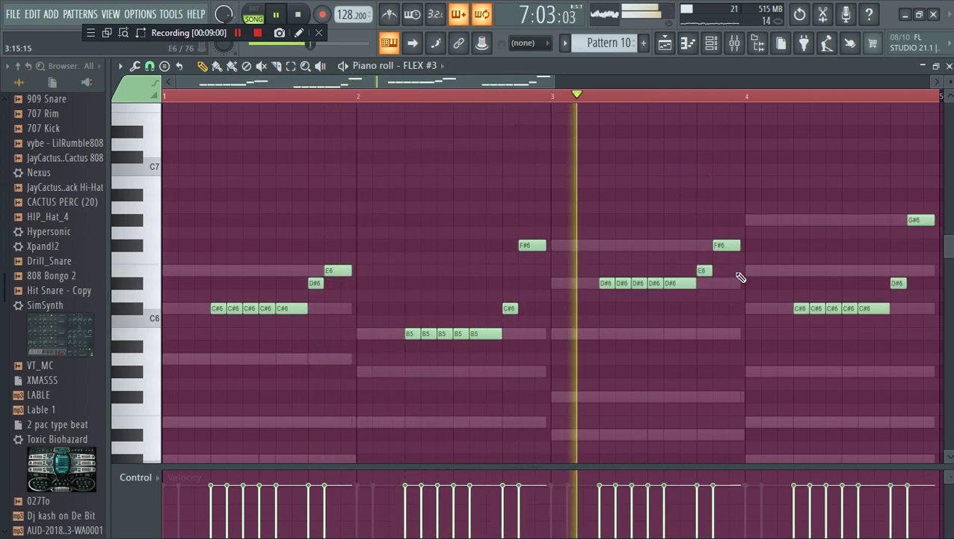
Lower bar 2's last note to D#6 and set bar 4's second-to-last note to E6
left_click_drag(558, 88, 724, 149)
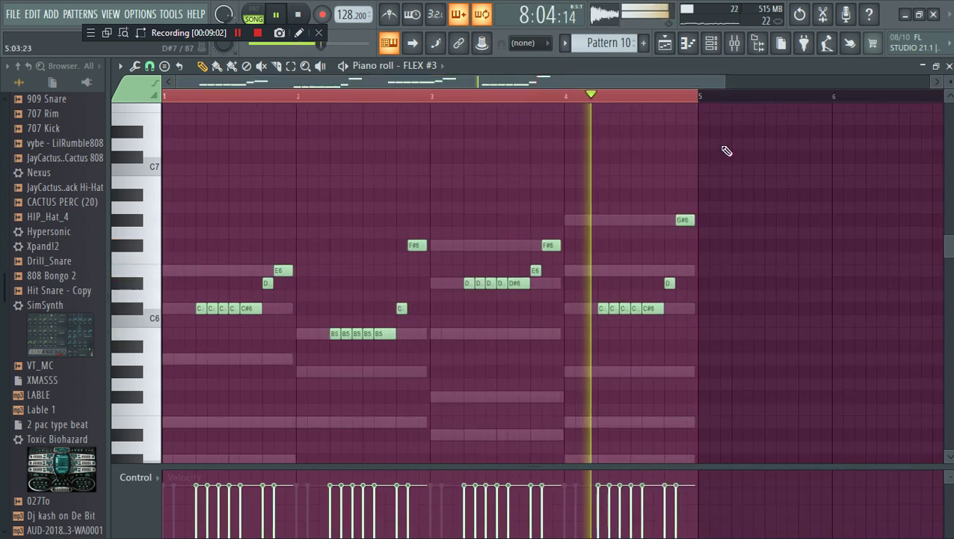
key("space")
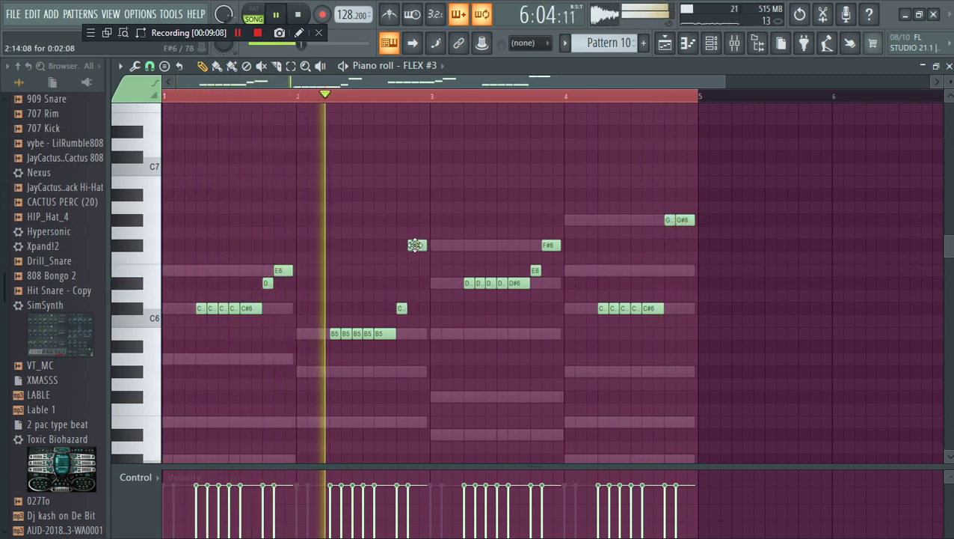
right_click(402, 307)
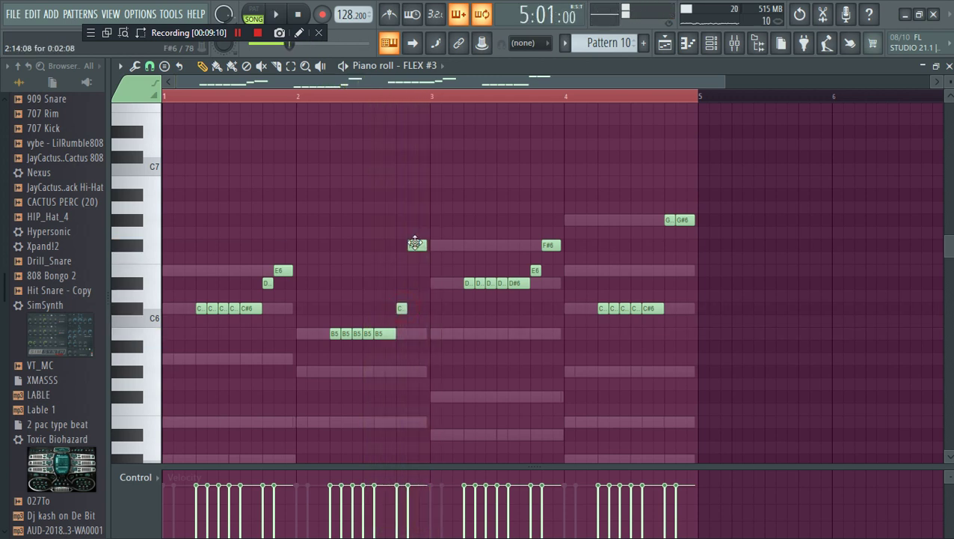
left_click(413, 282)
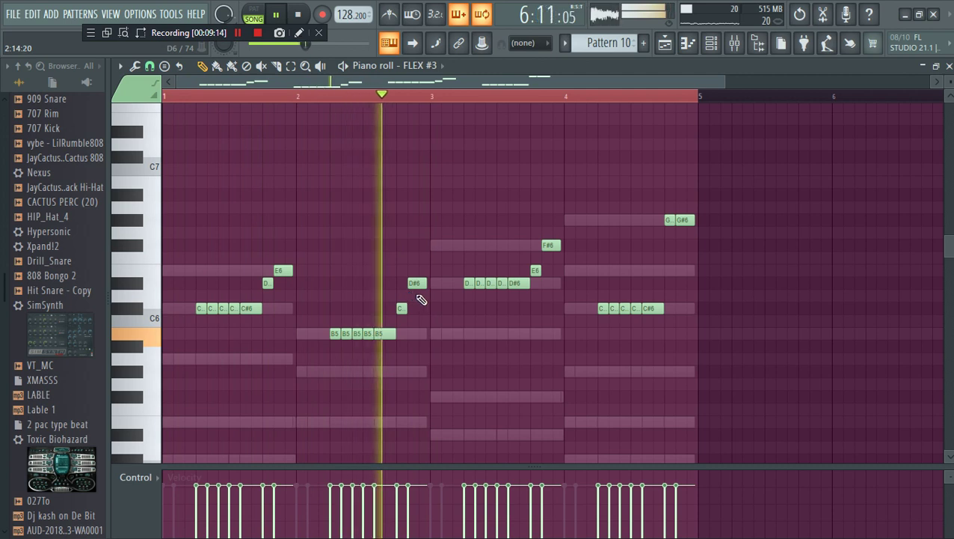
left_click(604, 233)
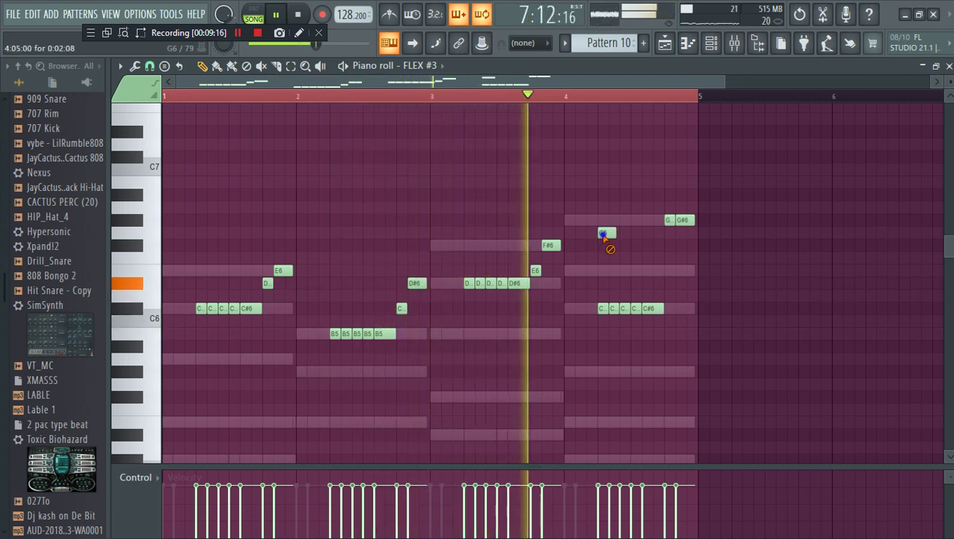
right_click(605, 234)
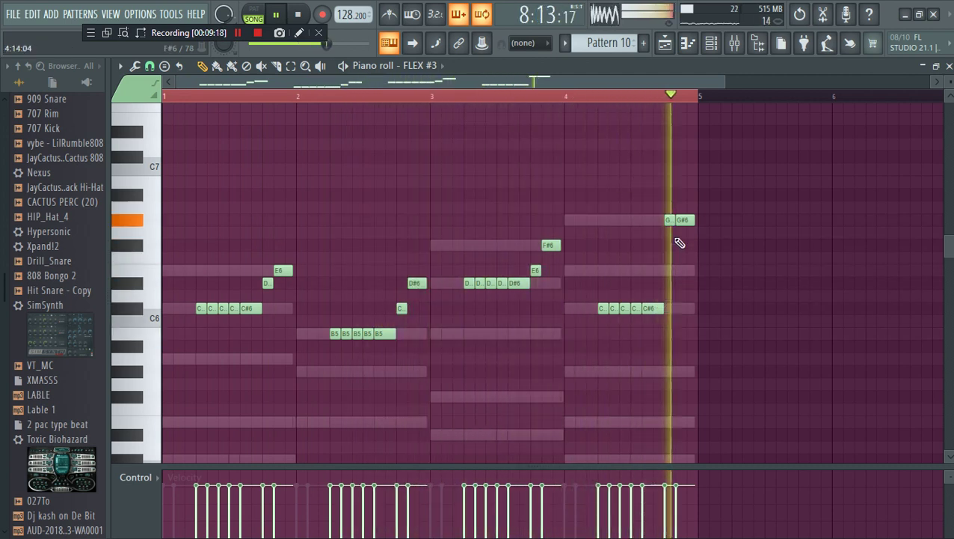
key("space")
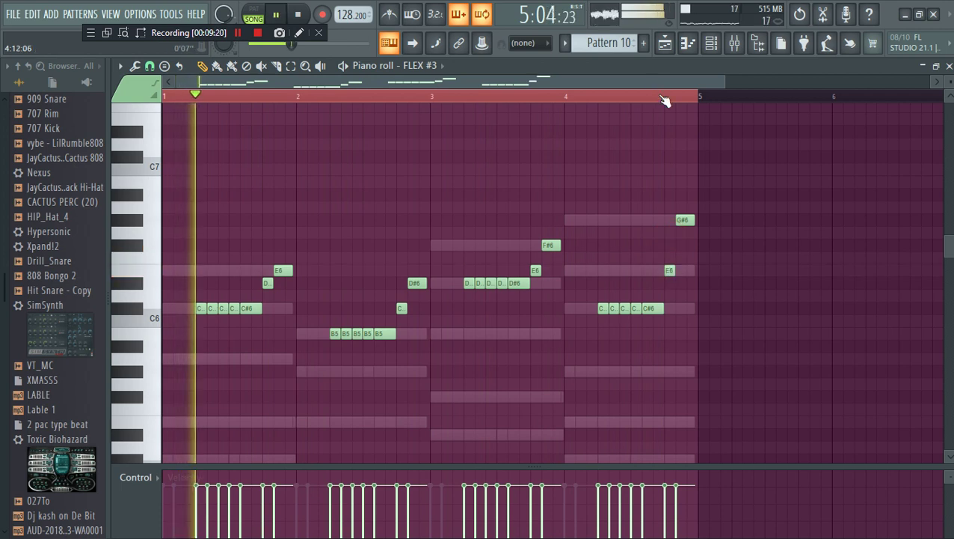
Open the 3x Osc channel's piano roll and place a one-beat A4 at the start of bar 1
left_click(712, 43)
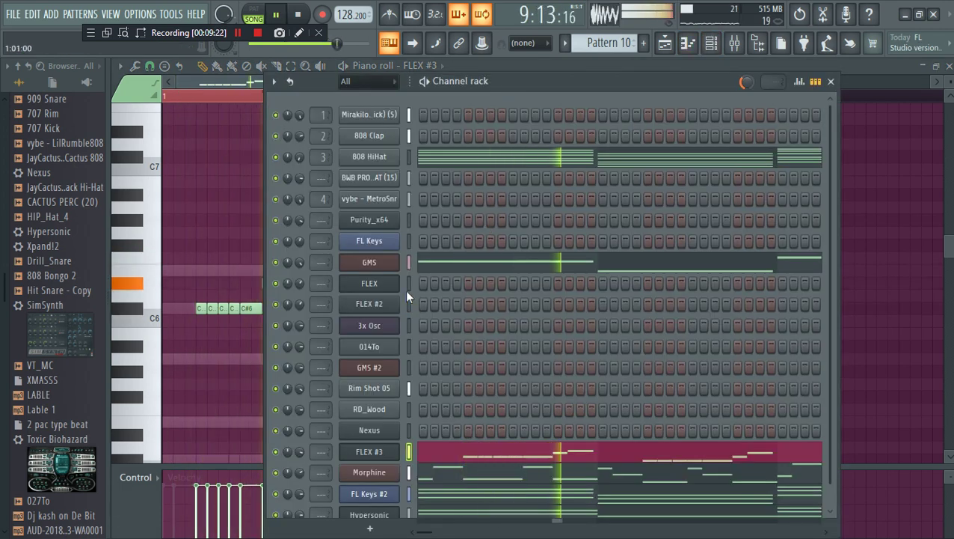
scroll(420, 357, "down", 1)
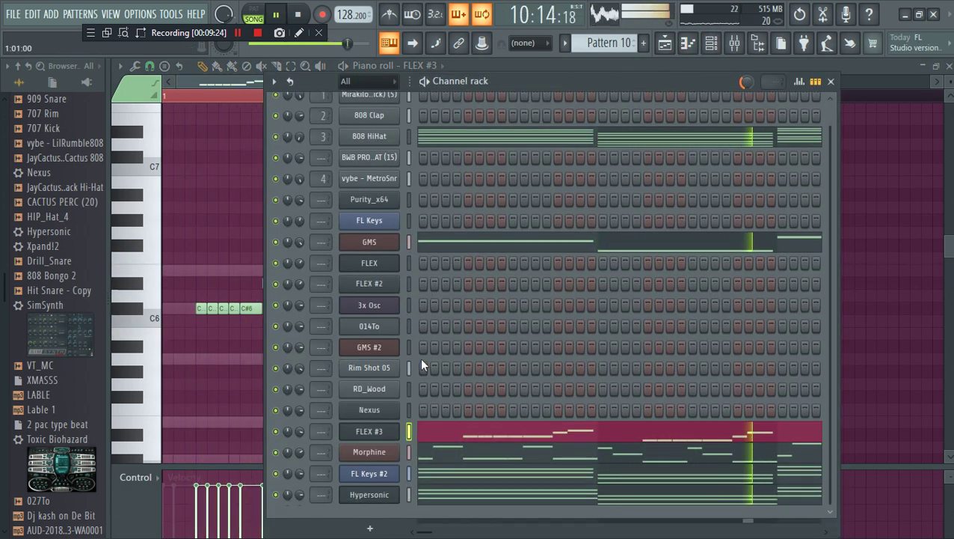
key("space")
right_click(396, 303)
left_click(441, 303)
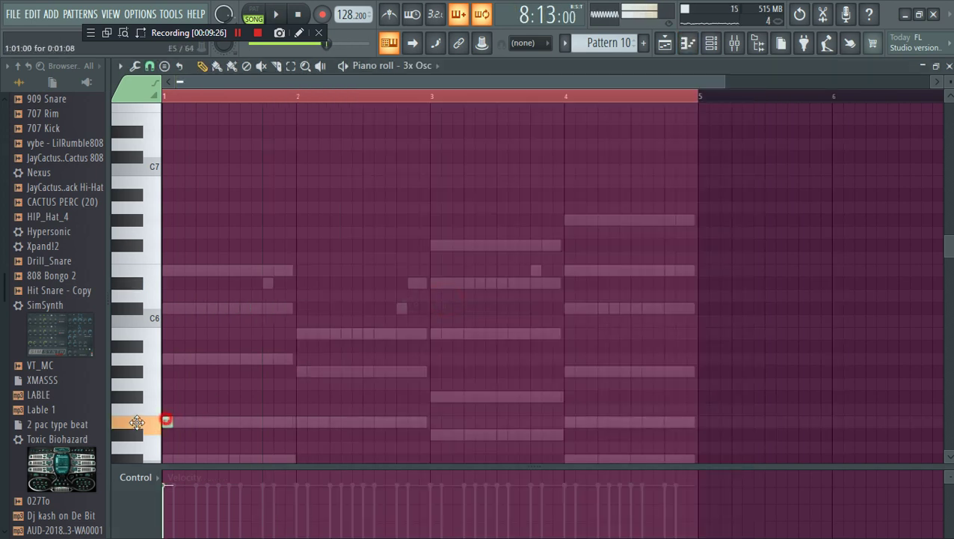
scroll(184, 276, "down", 3)
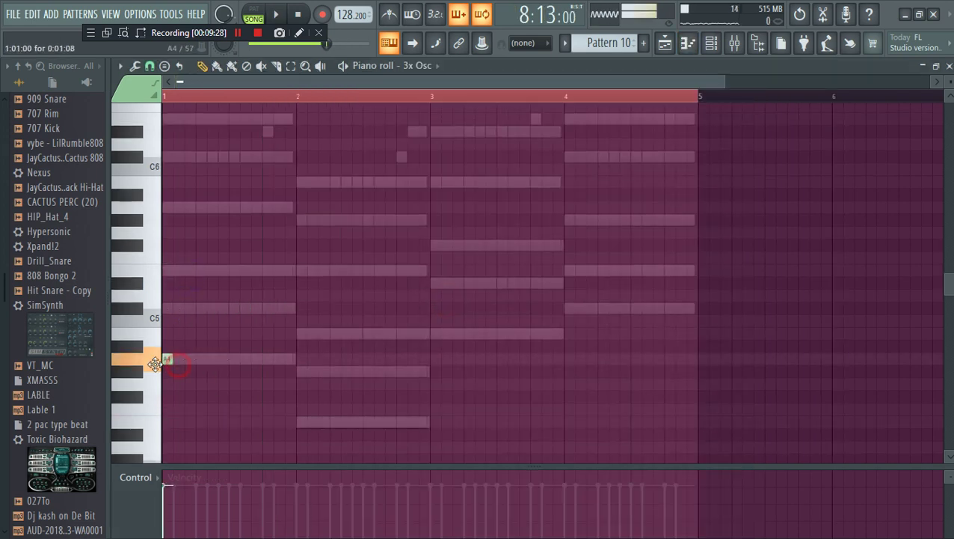
key("space")
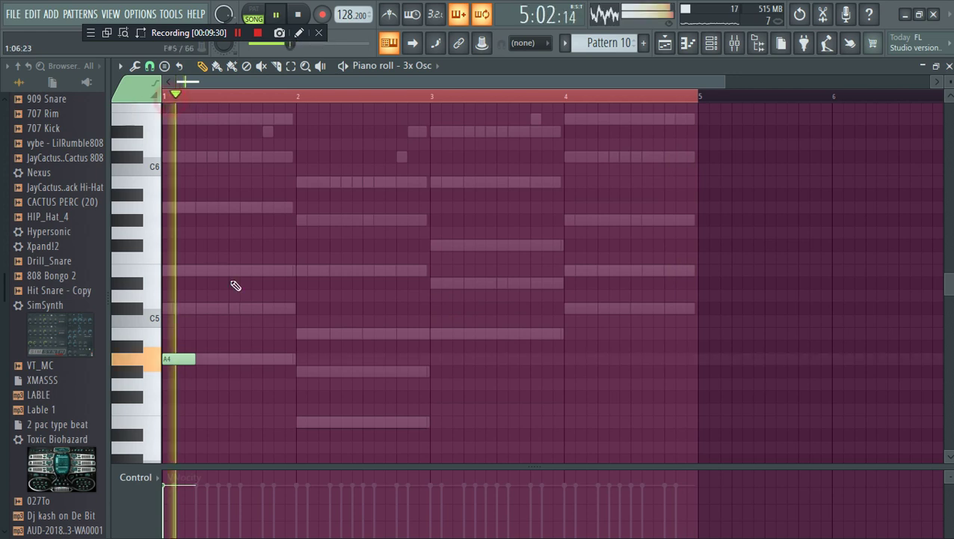
Add a one-beat A4 on beat 3 of bar 1 and one-beat E4 notes on beats 1 and 3 of bar 2
left_click(234, 359)
left_click(301, 423)
left_click(353, 423)
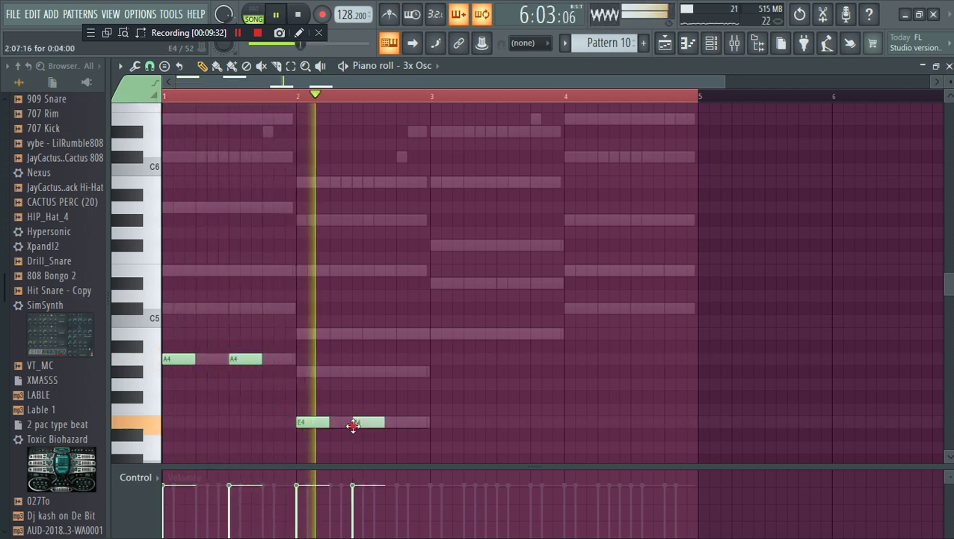
left_click_drag(353, 425, 367, 426)
Add one-beat B4 notes on beats 1 and 3 of bar 3 and C#5 notes on beats 1 and 3 of bar 4
left_click(448, 334)
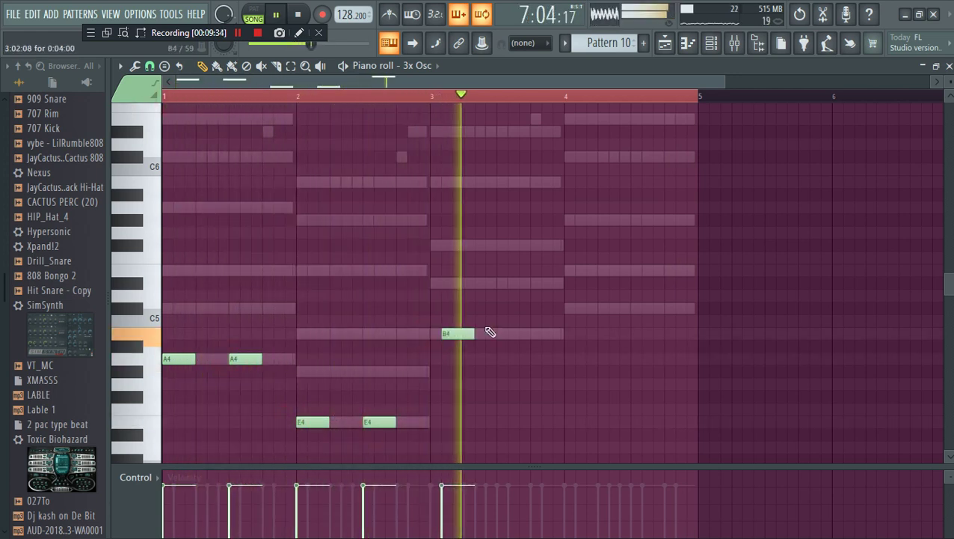
left_click(502, 334)
left_click(569, 309)
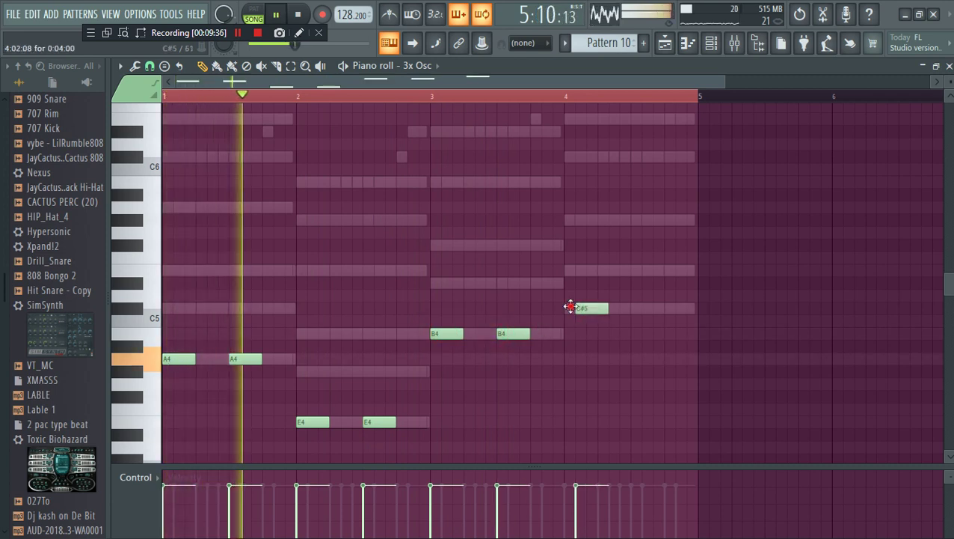
left_click(634, 309)
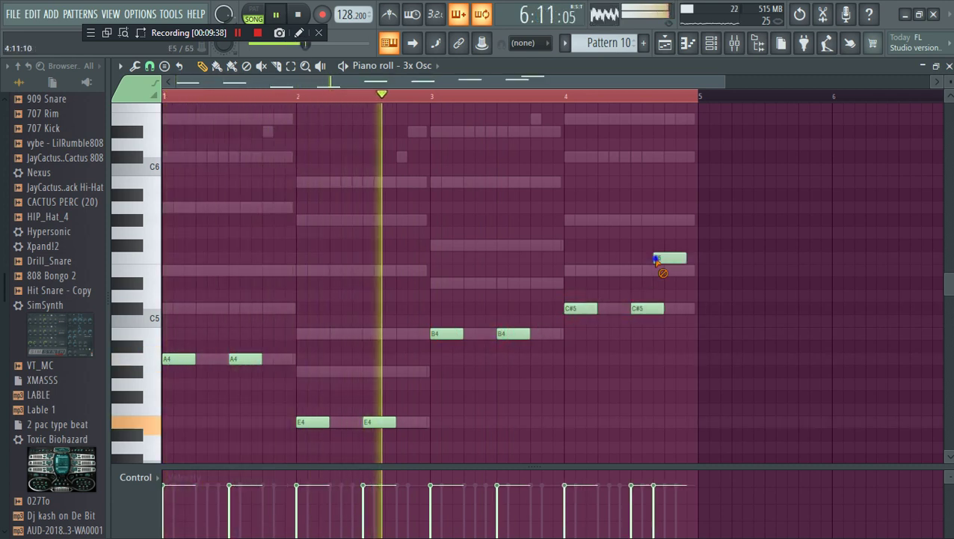
Duplicate the playlist clips of bars 5–12 into bars 13–20
left_click(712, 47)
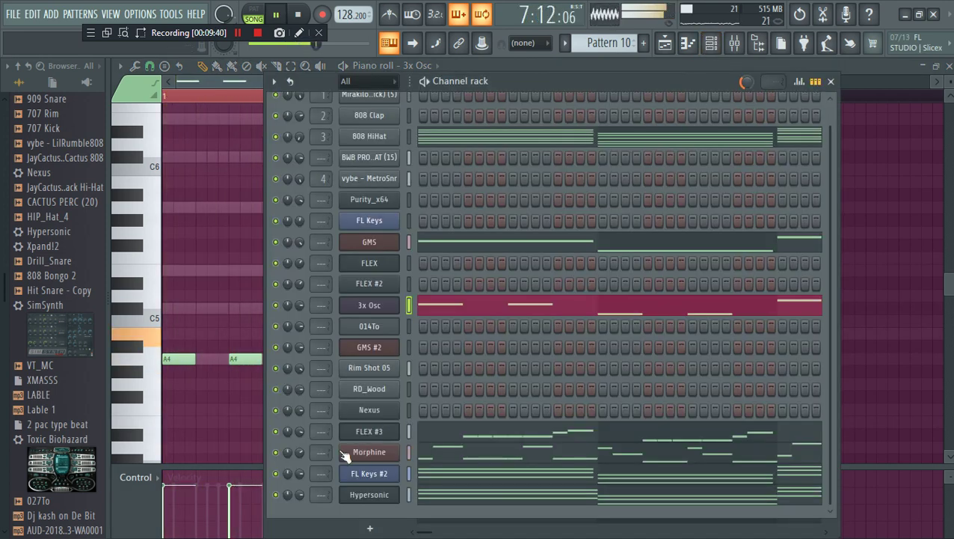
left_click(665, 43)
left_click_drag(564, 437, 391, 102)
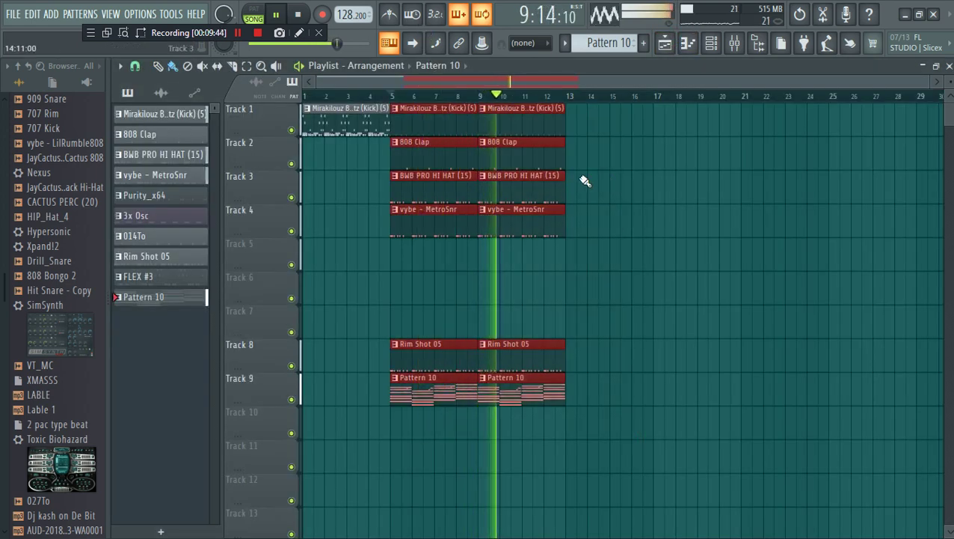
key("ctrl+b")
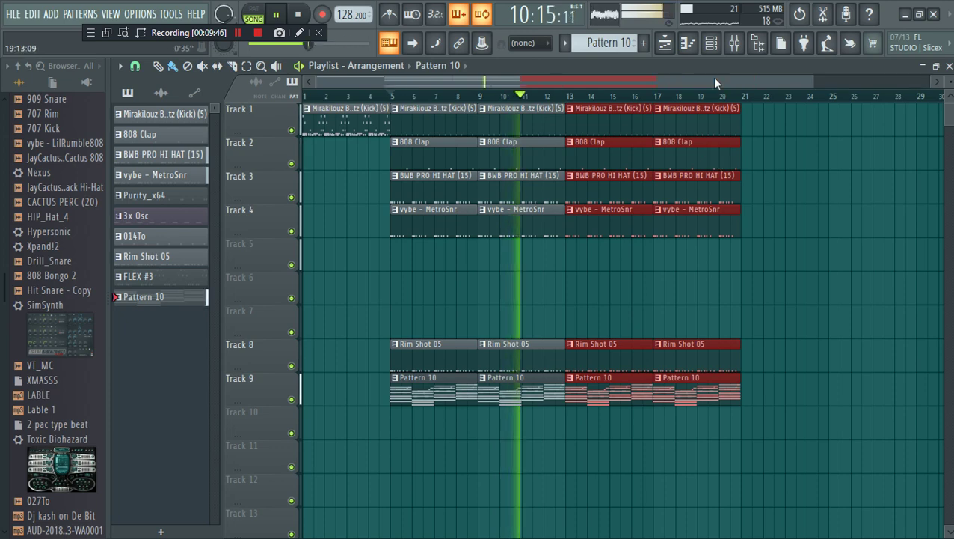
Lower all 3x Osc notes in Pattern 10 by one octave, to A3, E3, B3 and C#4
left_click(712, 44)
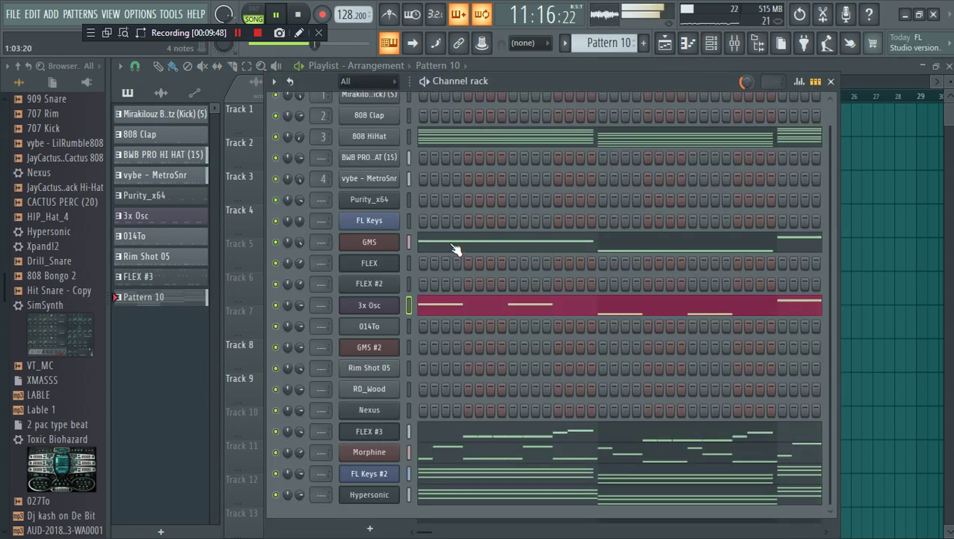
left_click(515, 315)
scroll(643, 370, "down", 5)
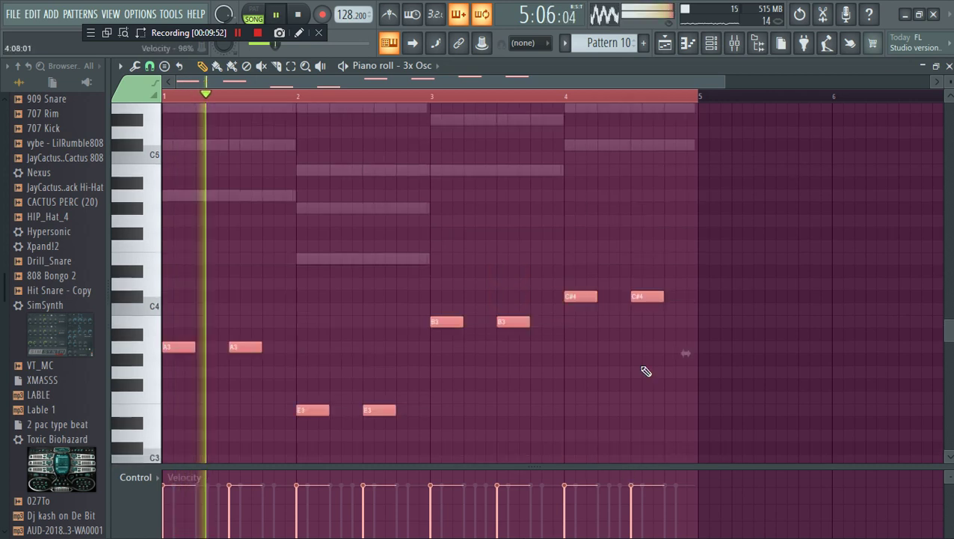
left_click(663, 198)
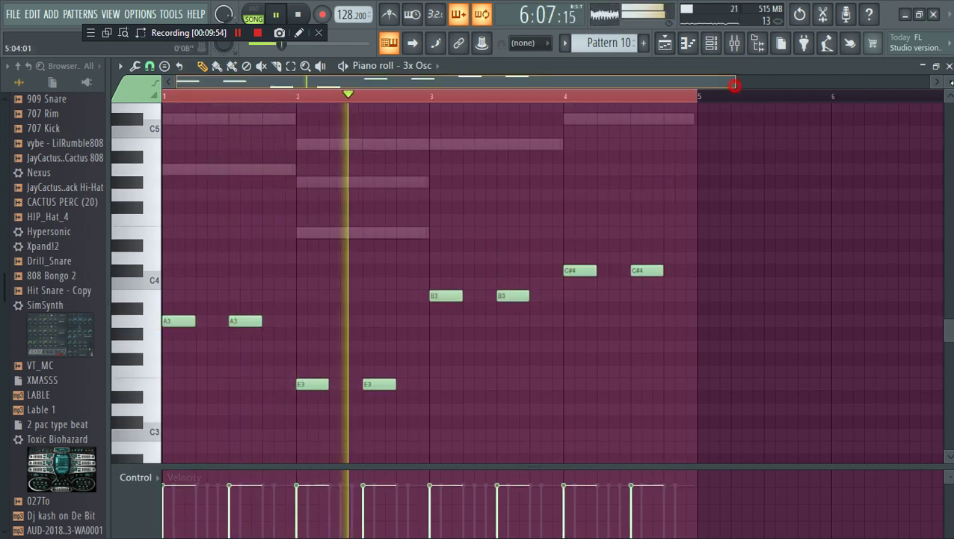
scroll(731, 96, "down", 2)
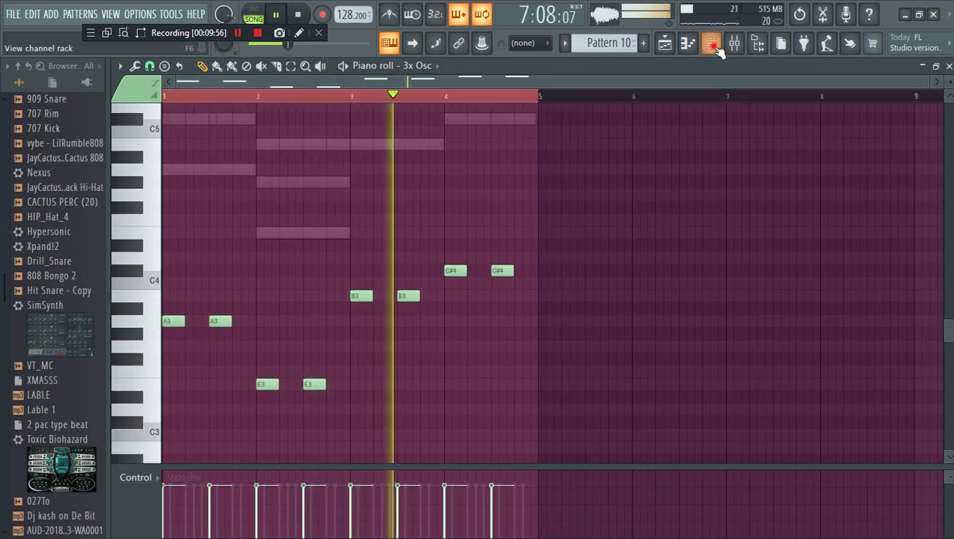
Delete the duplicated drum, rim shot and Pattern 10 clips from bars 13–20 of the playlist
key("F6")
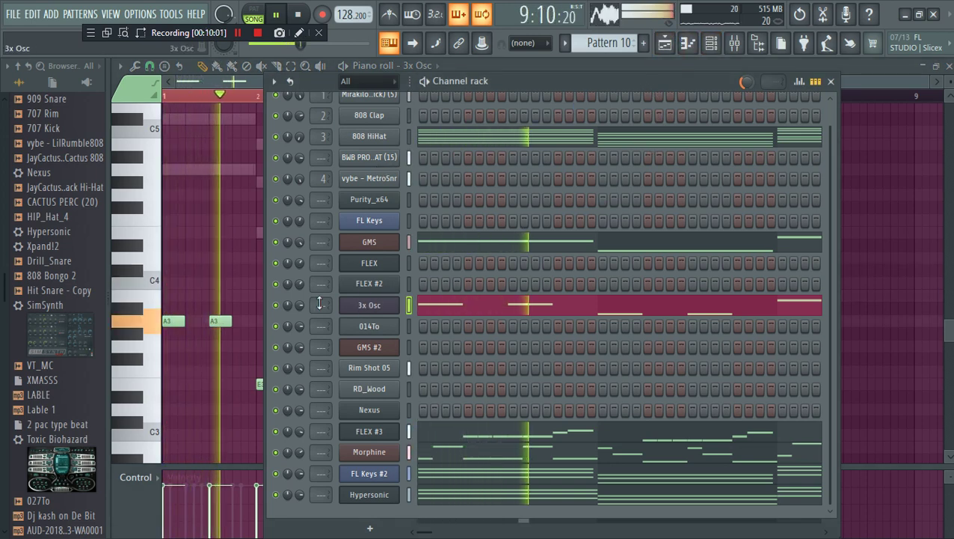
left_click(668, 49)
left_click_drag(789, 179, 780, 231)
right_click(779, 235)
right_click(604, 404)
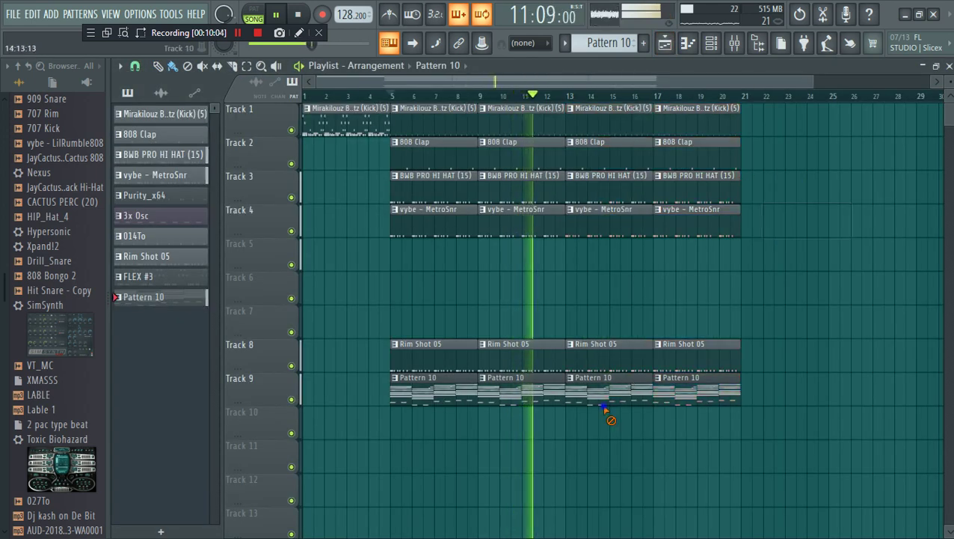
right_click(615, 141)
right_click(612, 114)
right_click(696, 351)
right_click(688, 217)
right_click(681, 183)
right_click(669, 146)
right_click(658, 112)
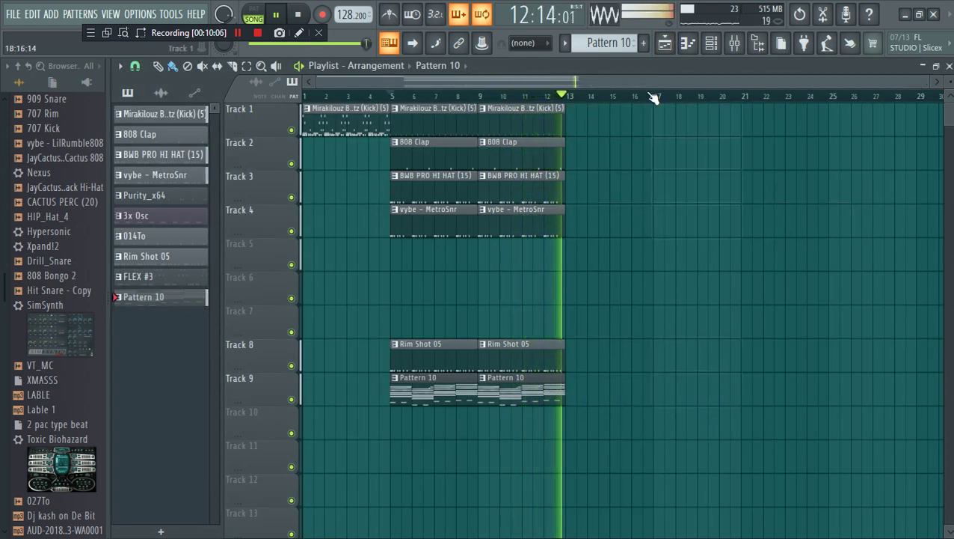
Duplicate the whole arrangement of bars 1–12, including the opening kick clip, into bars 13–24 and play it from bar 13
left_click_drag(637, 417, 585, 118)
left_click(570, 97)
key("space")
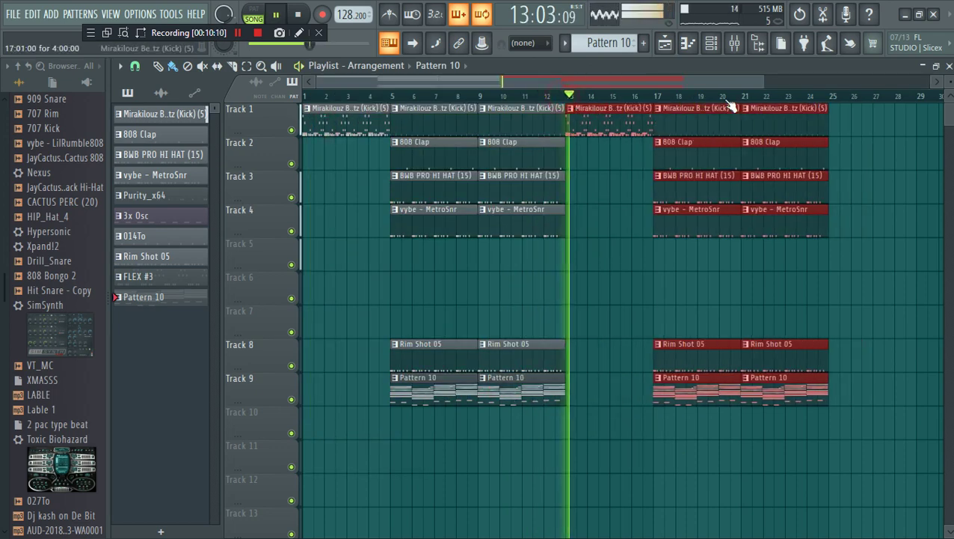
left_click_drag(760, 81, 774, 80)
left_click(805, 166)
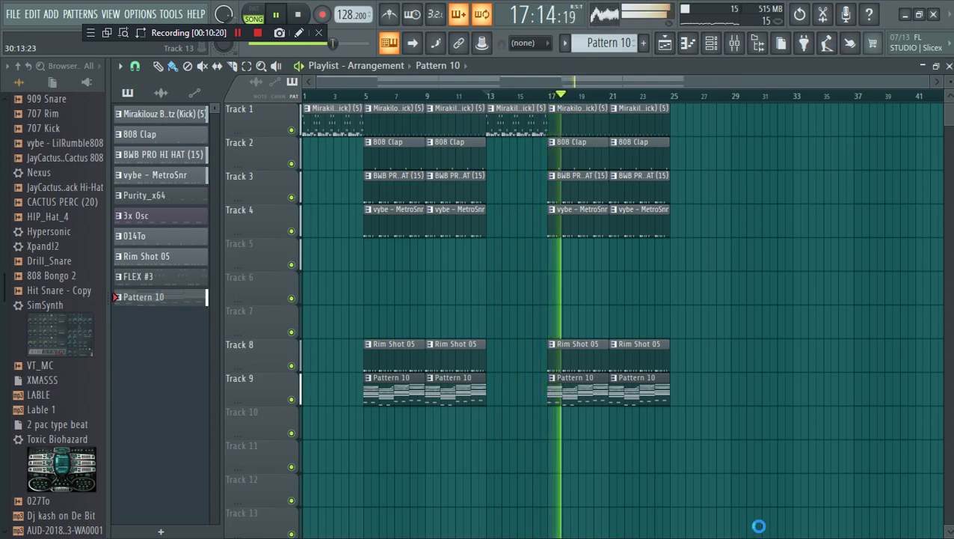
Save the project on the Desktop as an FL Studio song file named "shshss"
key("ctrl+s")
type("s")
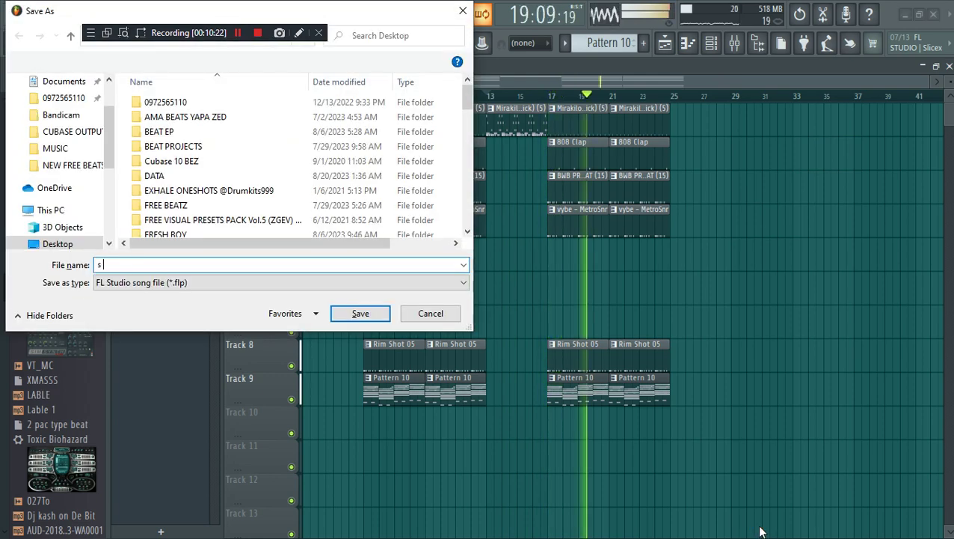
type("hshss")
key("Return")
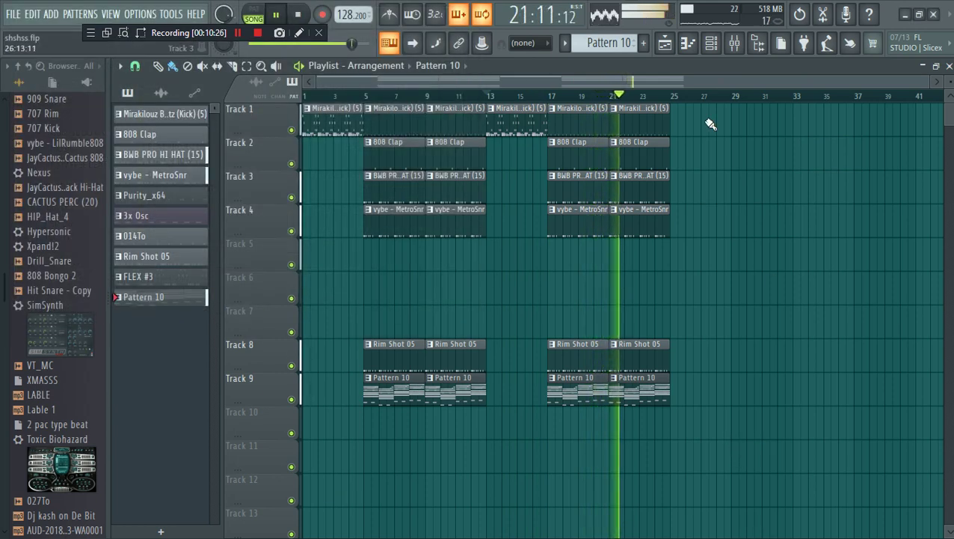
left_click(713, 48)
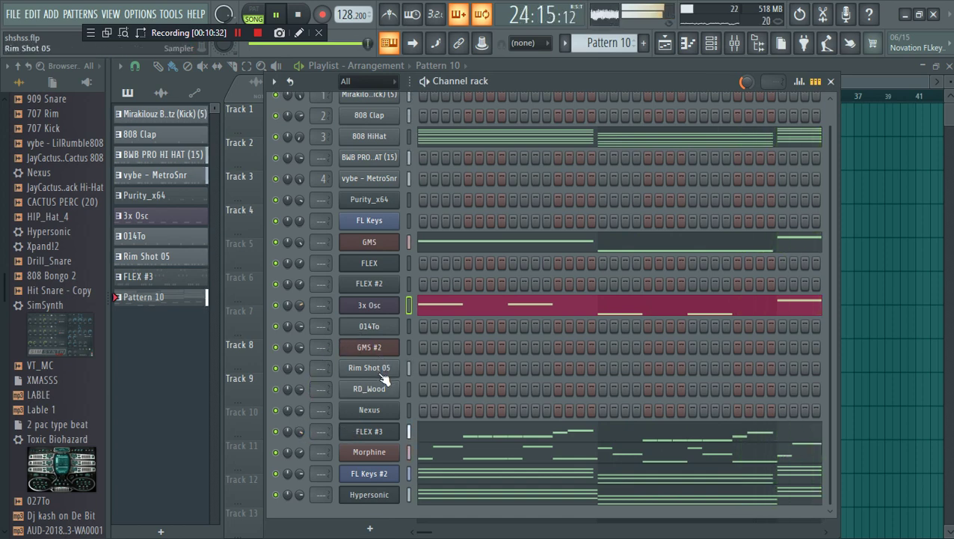
left_click(847, 182)
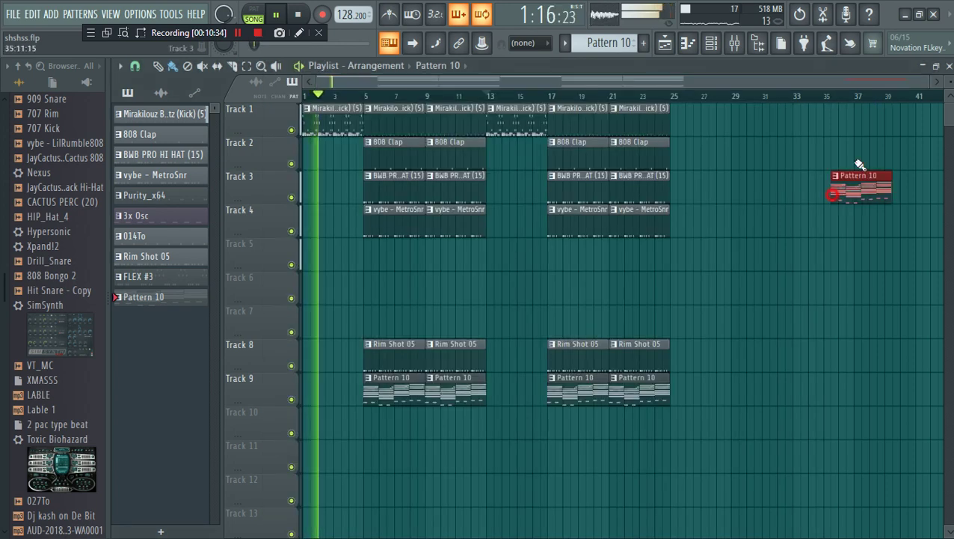
right_click(855, 172)
left_click(725, 223)
right_click(776, 205)
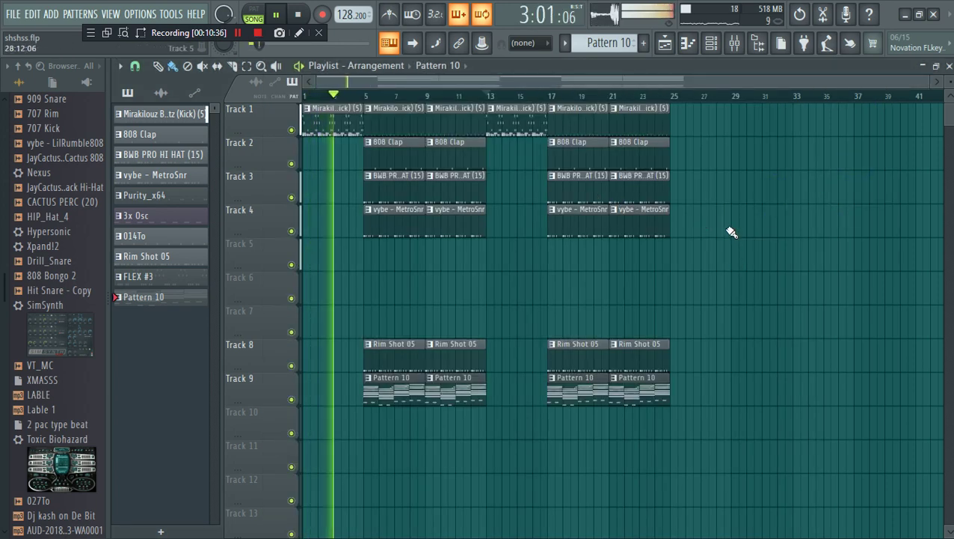
left_click(729, 219)
right_click(746, 217)
key("space")
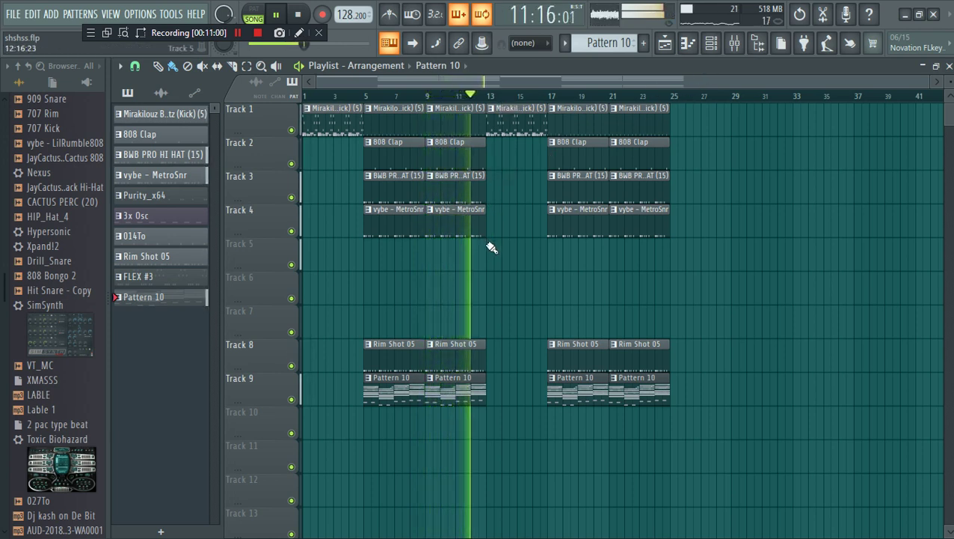
Trim the 808 Clap, BWB PRO HI HAT and vybe - MetroSnr clips of bars 9–12 to end about half a bar before bar 13
left_click_drag(490, 246, 479, 155)
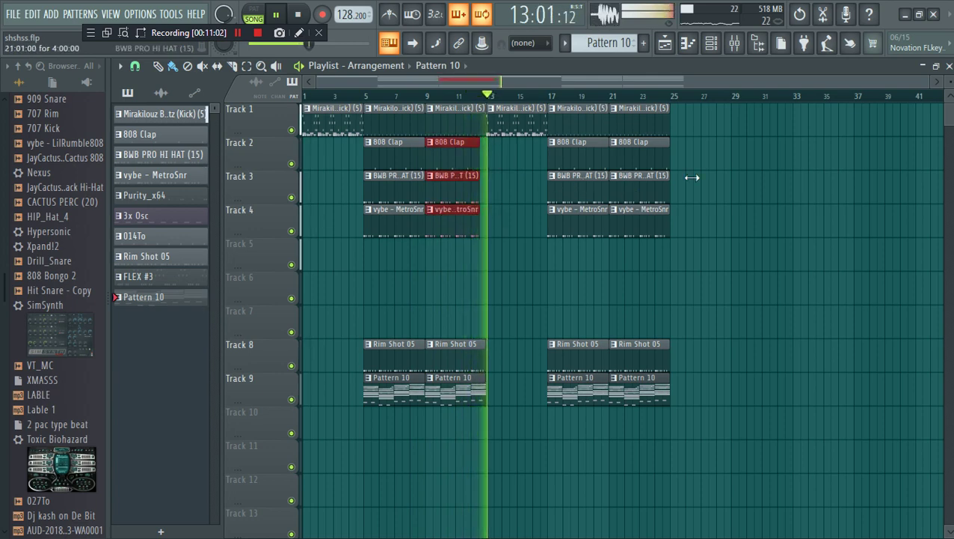
left_click(727, 155)
right_click(729, 153)
Set the song tempo to 126.990 BPM and return to the playlist
left_click(711, 45)
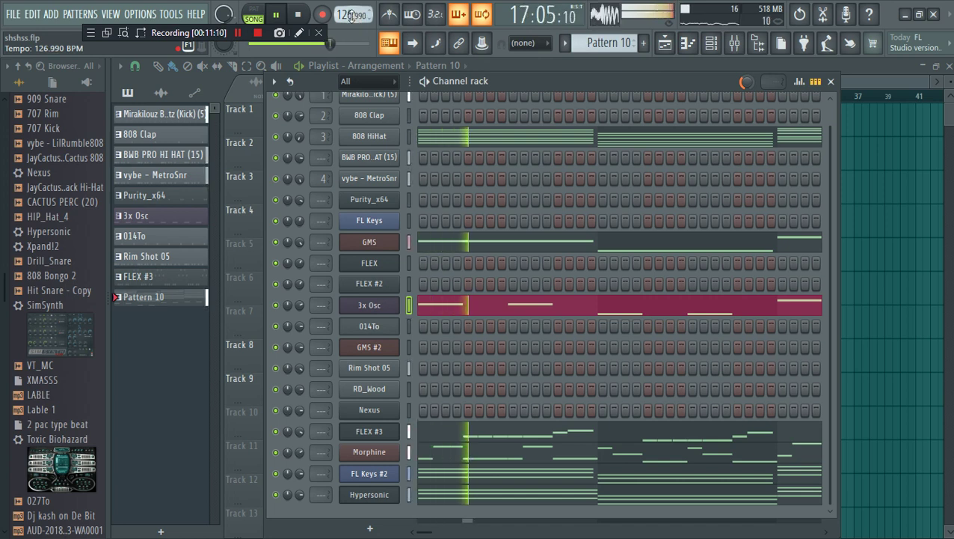
left_click(656, 46)
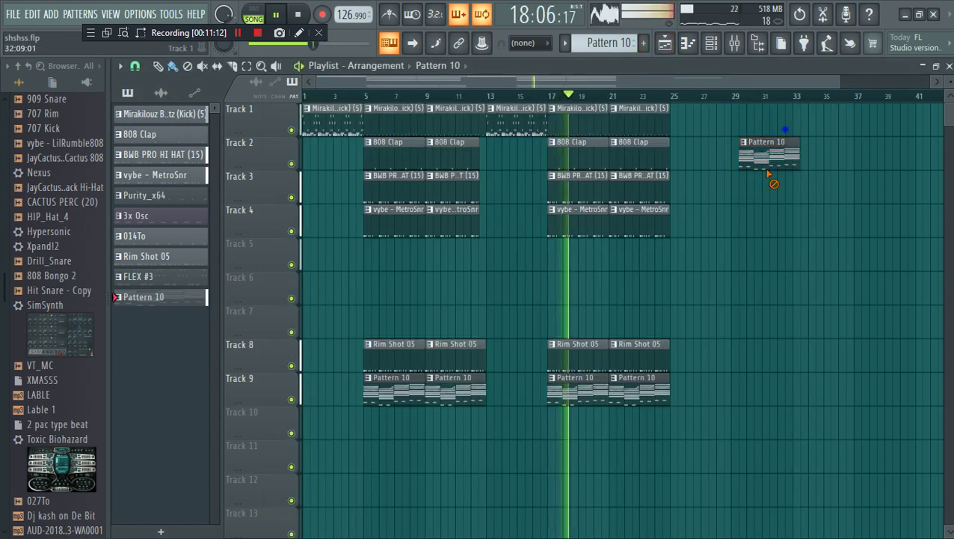
left_click(750, 201)
right_click(788, 160)
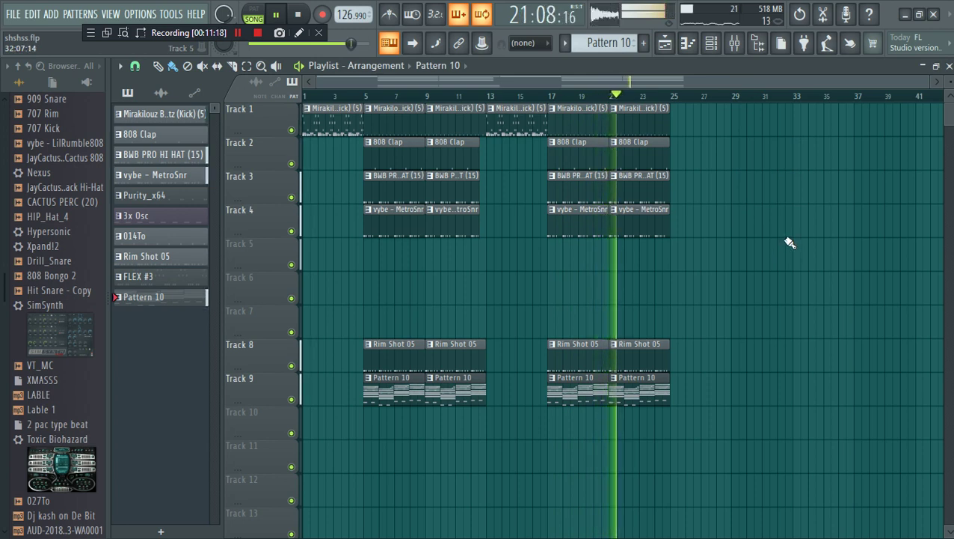
left_click(792, 242)
right_click(812, 239)
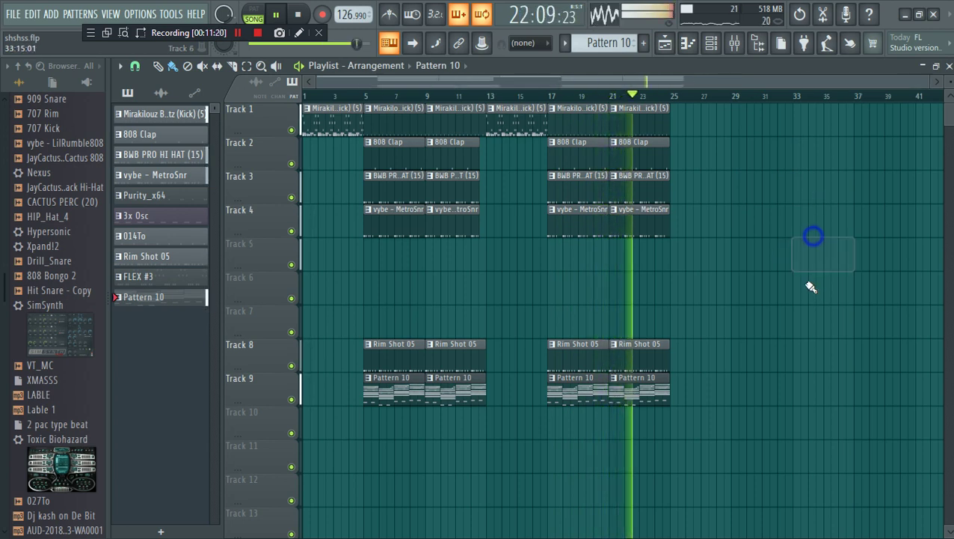
right_click(802, 238)
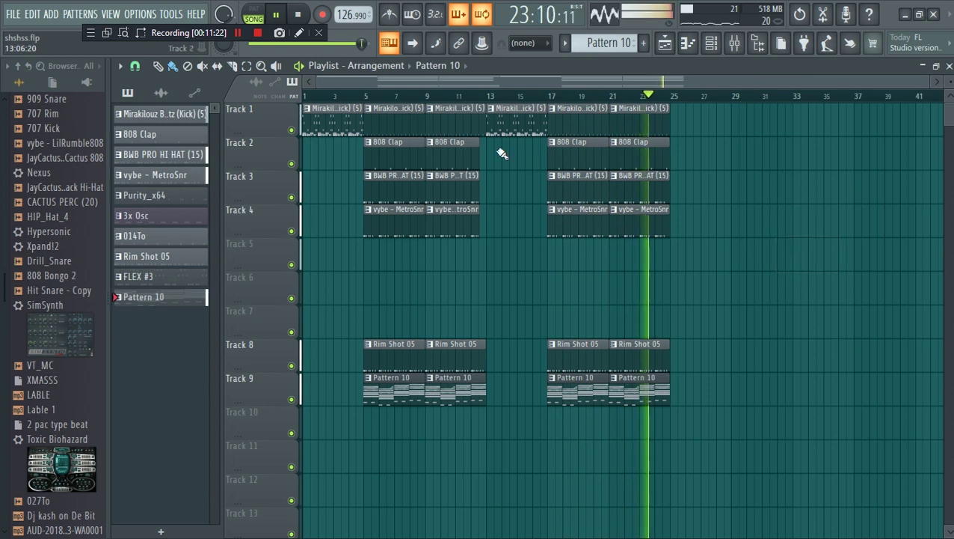
Duplicate the clips of bars 21–24 into bars 25–28, keep only the Pattern 10 copy there, and stop playback
left_click_drag(733, 438, 625, 74)
key("ctrl+b")
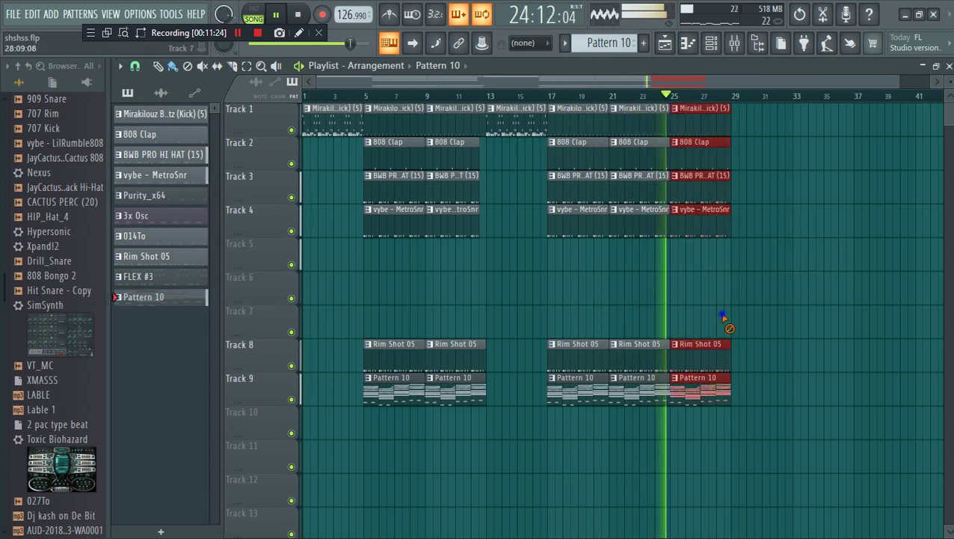
right_click(724, 317)
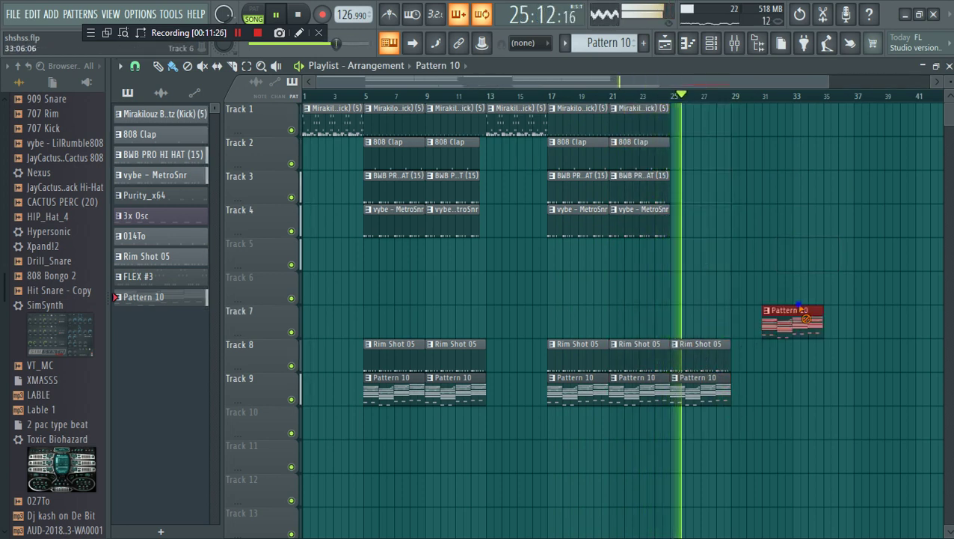
right_click(727, 347)
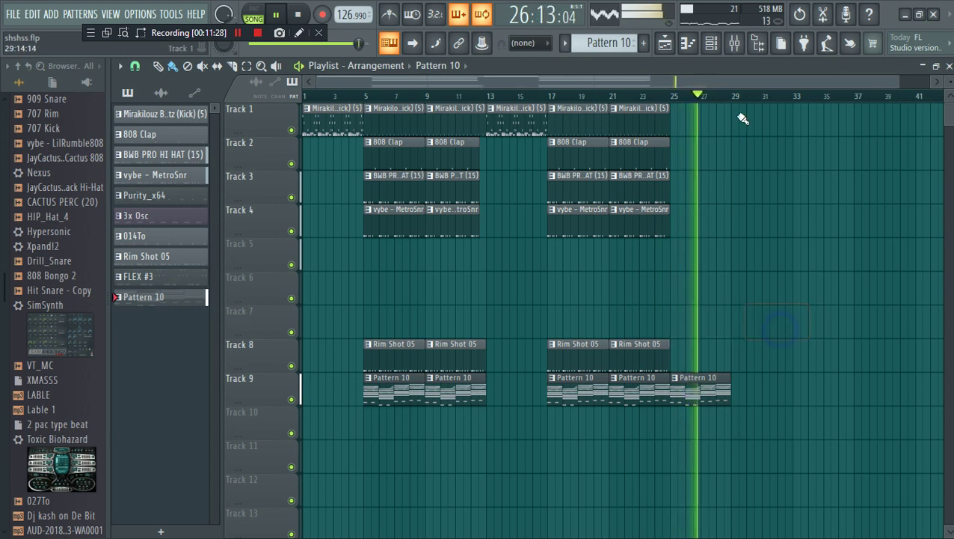
key("space")
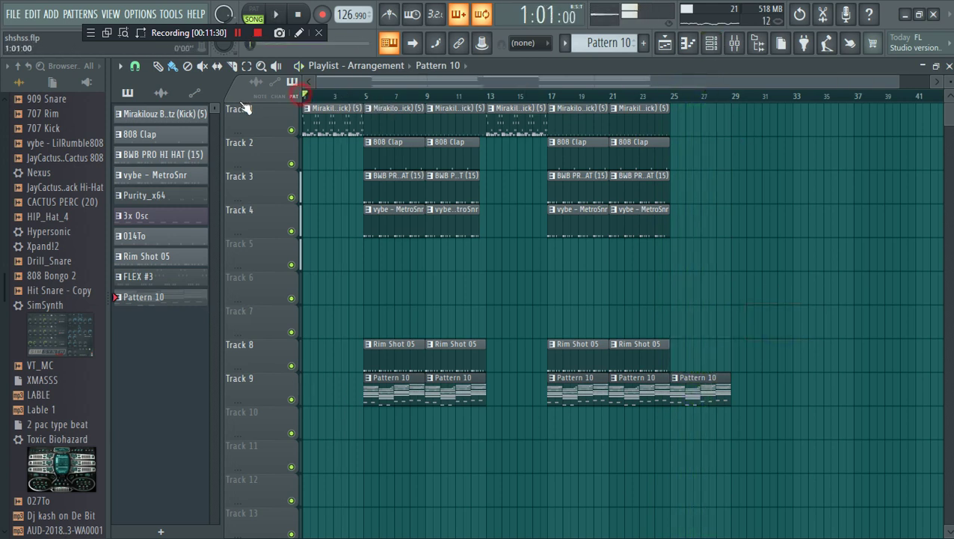